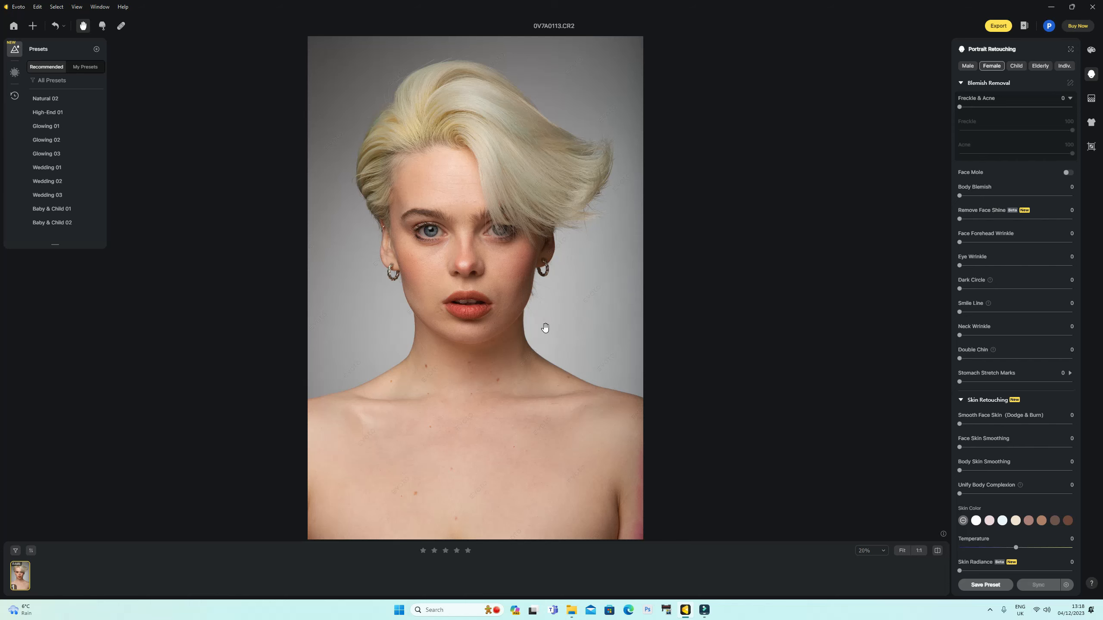
Inspect the unedited portrait's face, neck and shoulders up close
{"action": "scroll", "coordinate": [569, 310], "scroll_direction": "up", "scroll_amount": 10}
{"action": "scroll", "coordinate": [480, 286], "scroll_direction": "down", "scroll_amount": 10}
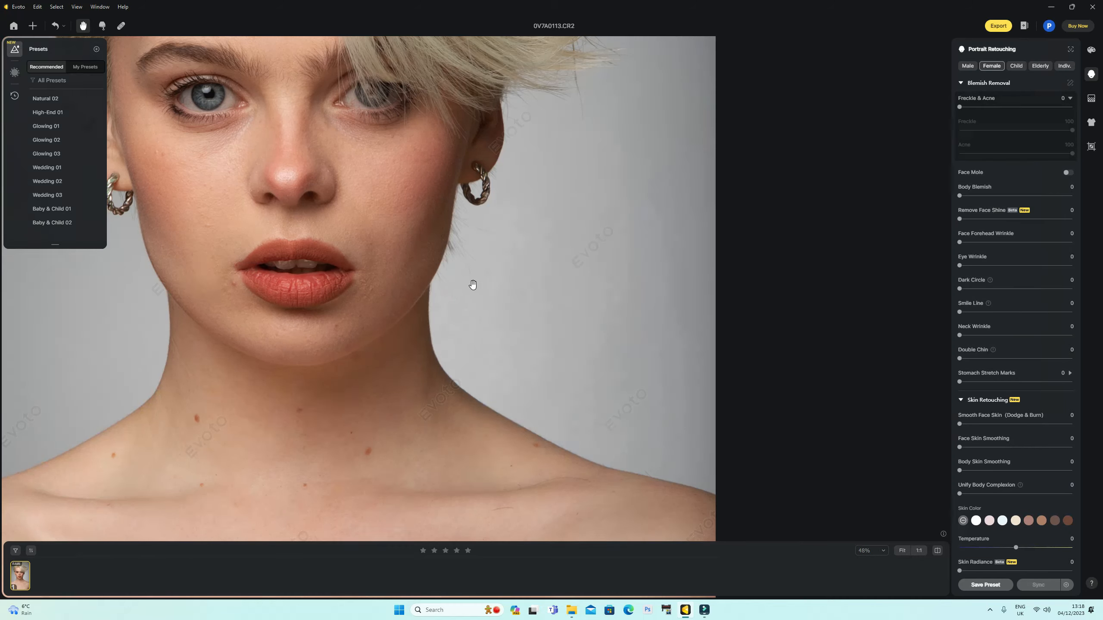
{"action": "scroll", "coordinate": [493, 369], "scroll_direction": "up", "scroll_amount": 4}
{"action": "left_click_drag", "start_coordinate": [526, 376], "coordinate": [563, 379]}
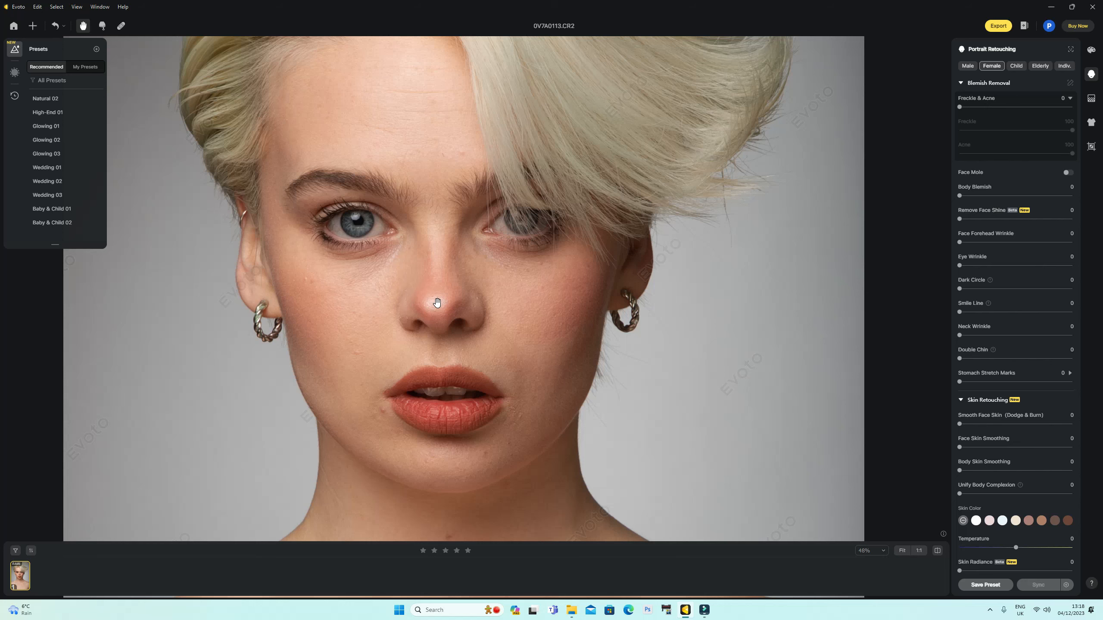
{"action": "scroll", "coordinate": [437, 303], "scroll_direction": "down", "scroll_amount": 5}
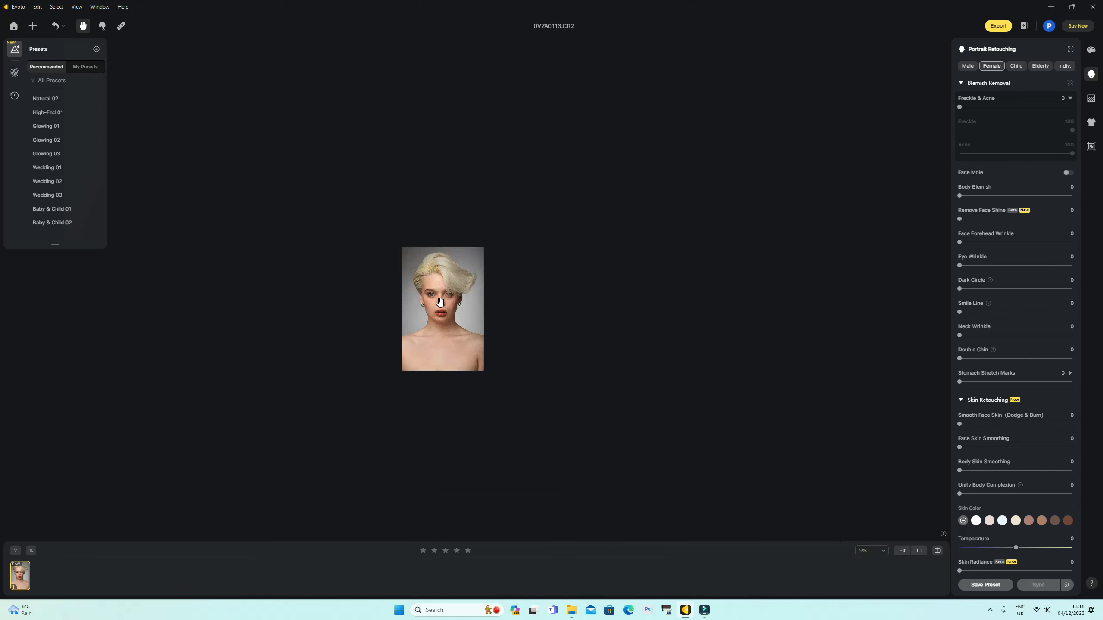
{"action": "scroll", "coordinate": [441, 302], "scroll_direction": "up", "scroll_amount": 2}
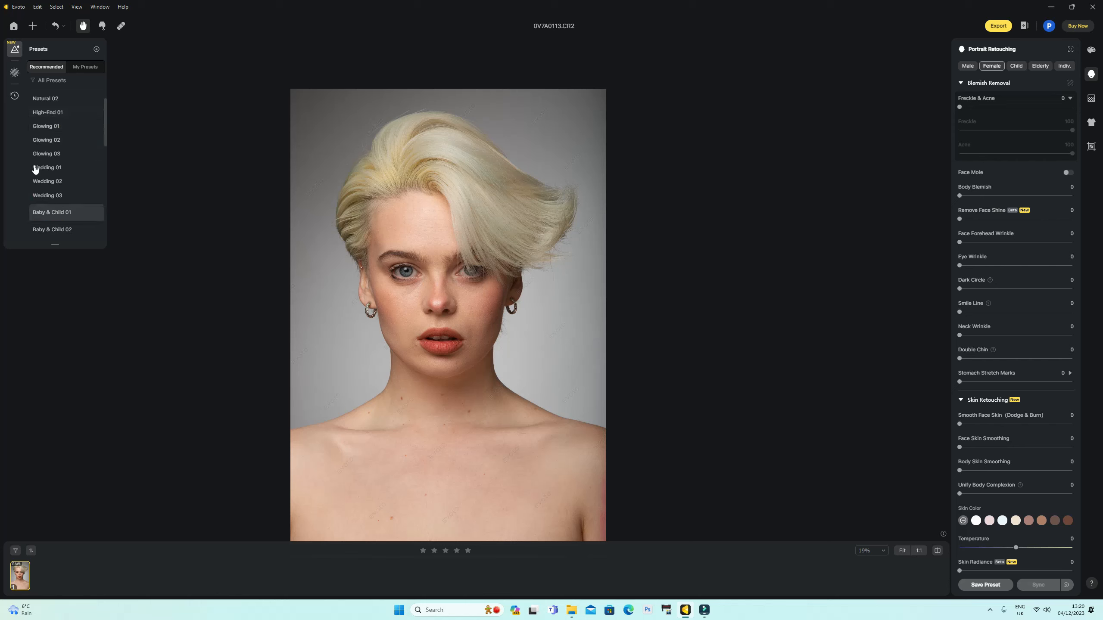
Apply the High-End 01 preset to the portrait and compare it with the original photo
{"action": "left_click", "coordinate": [47, 120]}
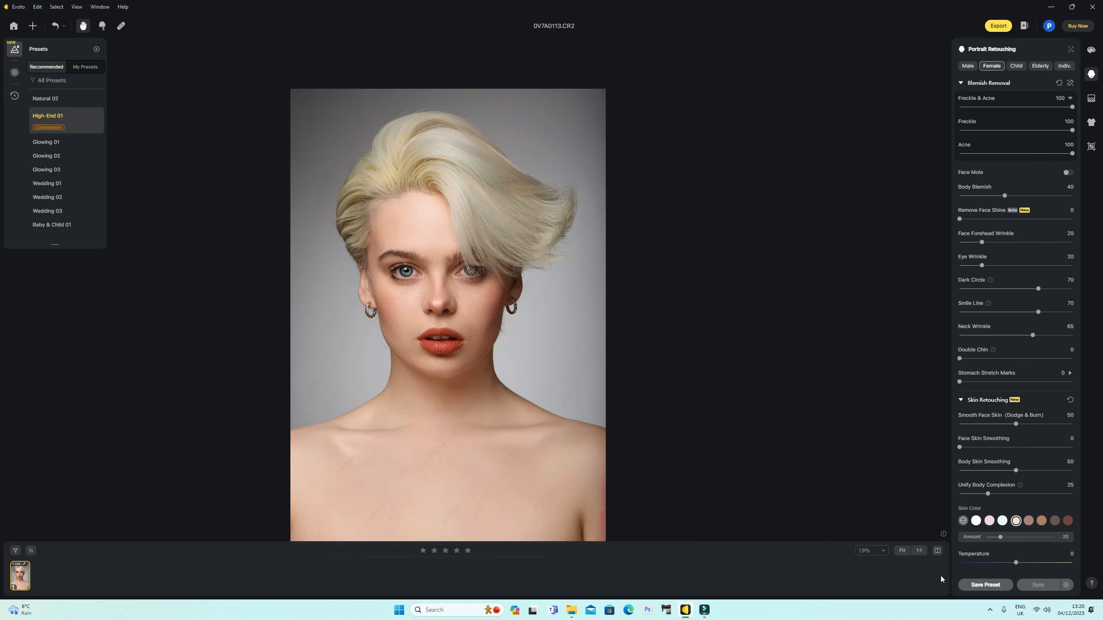
{"action": "left_click", "coordinate": [937, 552]}
{"action": "left_click", "coordinate": [937, 552]}
Replace the portrait's background with the light gray headshot backdrop and compare it with the original
{"action": "left_click", "coordinate": [1091, 99]}
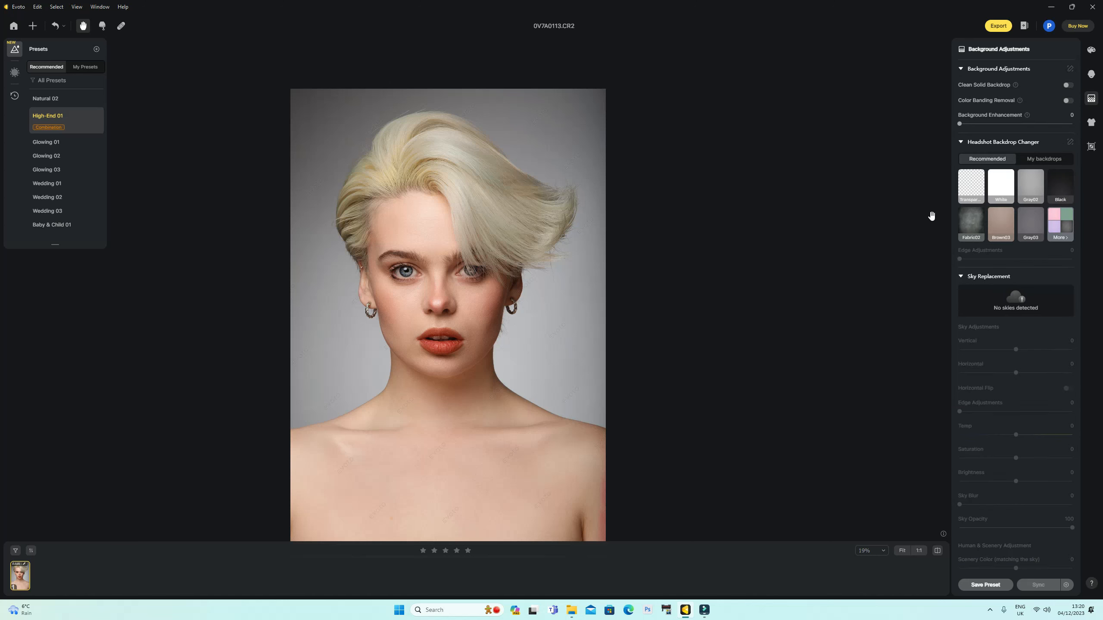
{"action": "left_click", "coordinate": [1031, 184]}
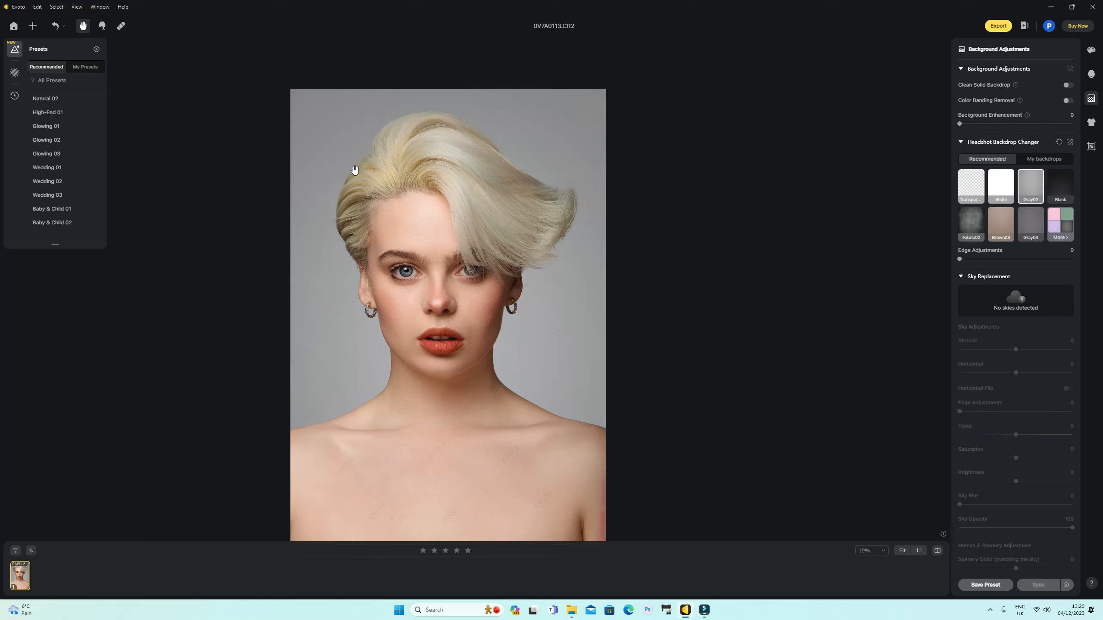
{"action": "left_click", "coordinate": [937, 551]}
{"action": "left_click", "coordinate": [938, 551]}
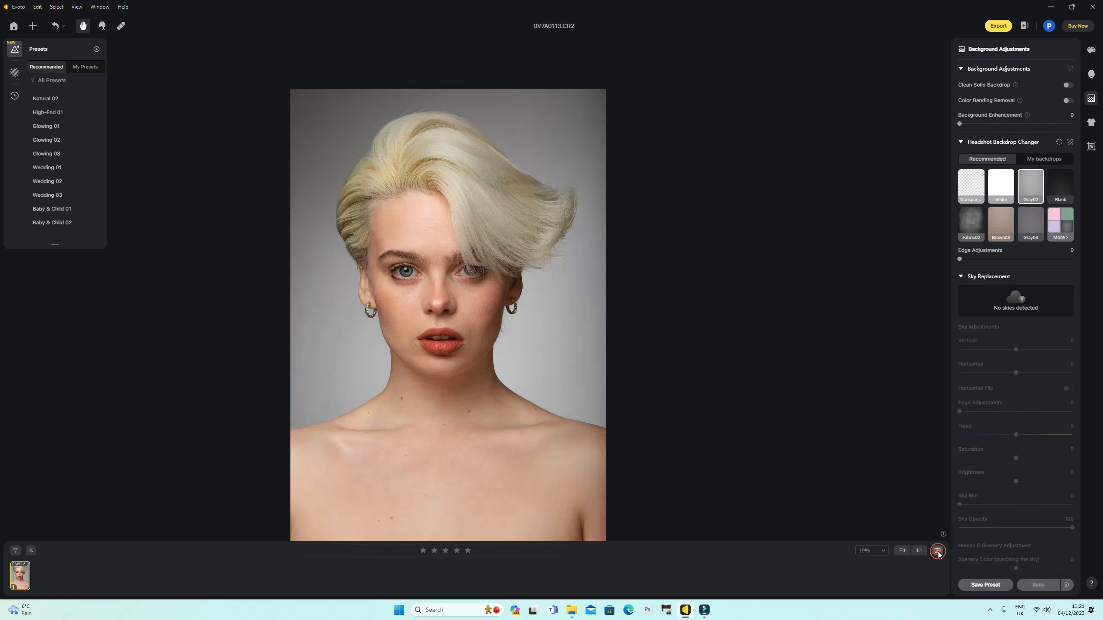
{"action": "left_click", "coordinate": [938, 551]}
{"action": "left_click", "coordinate": [938, 551]}
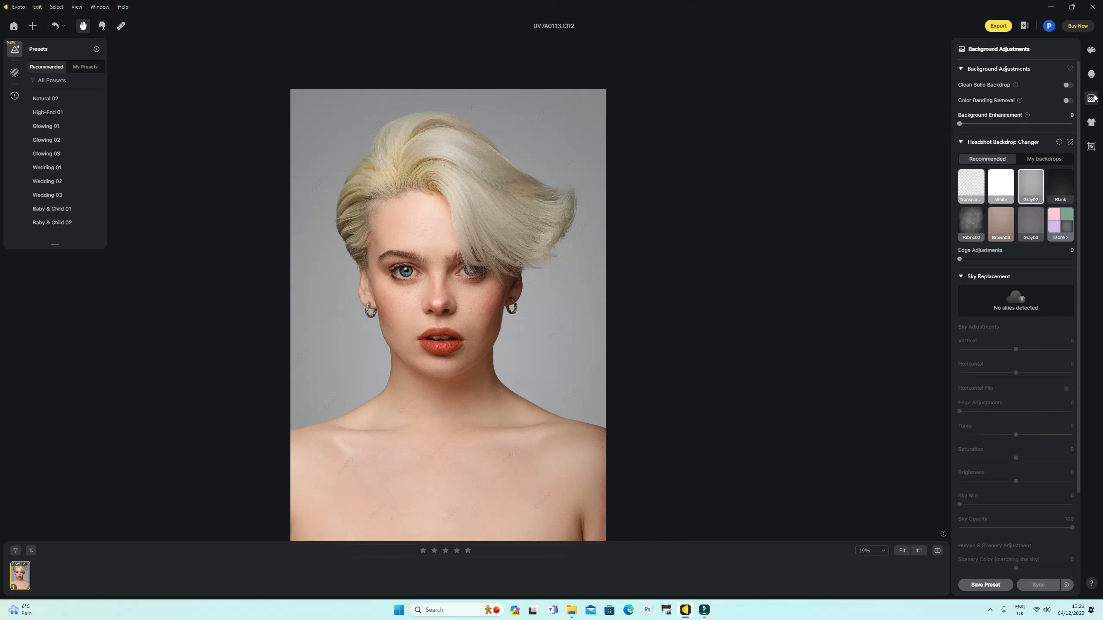
Set Body Blemish removal to 18 and Remove Face Shine to 30 for the portrait
{"action": "left_click", "coordinate": [1092, 74]}
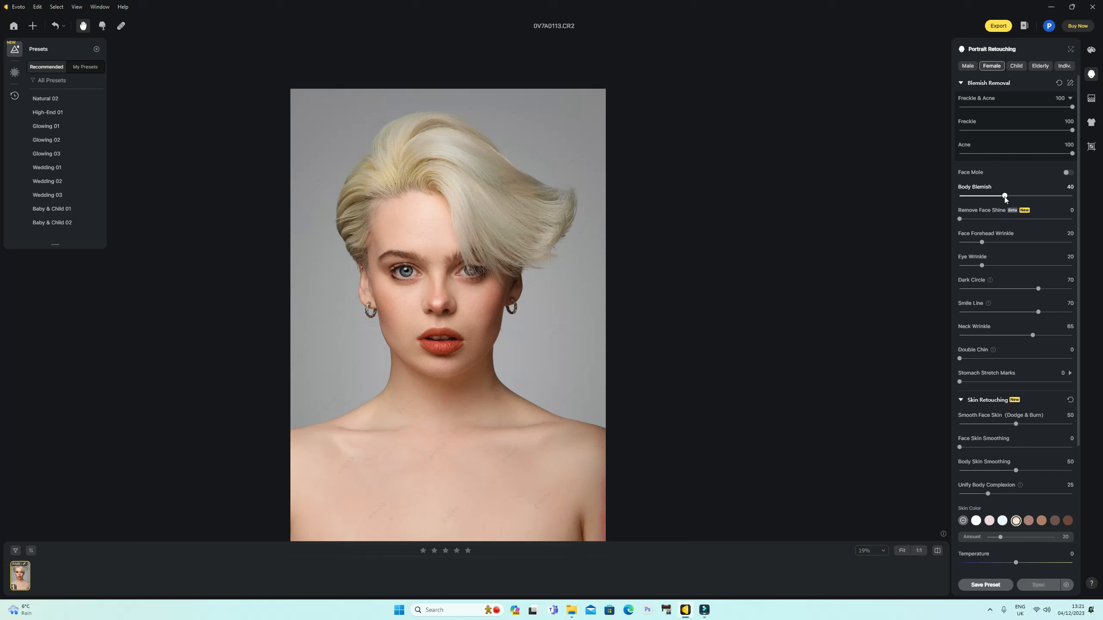
{"action": "left_click_drag", "start_coordinate": [1005, 199], "coordinate": [980, 203]}
{"action": "left_click", "coordinate": [993, 220]}
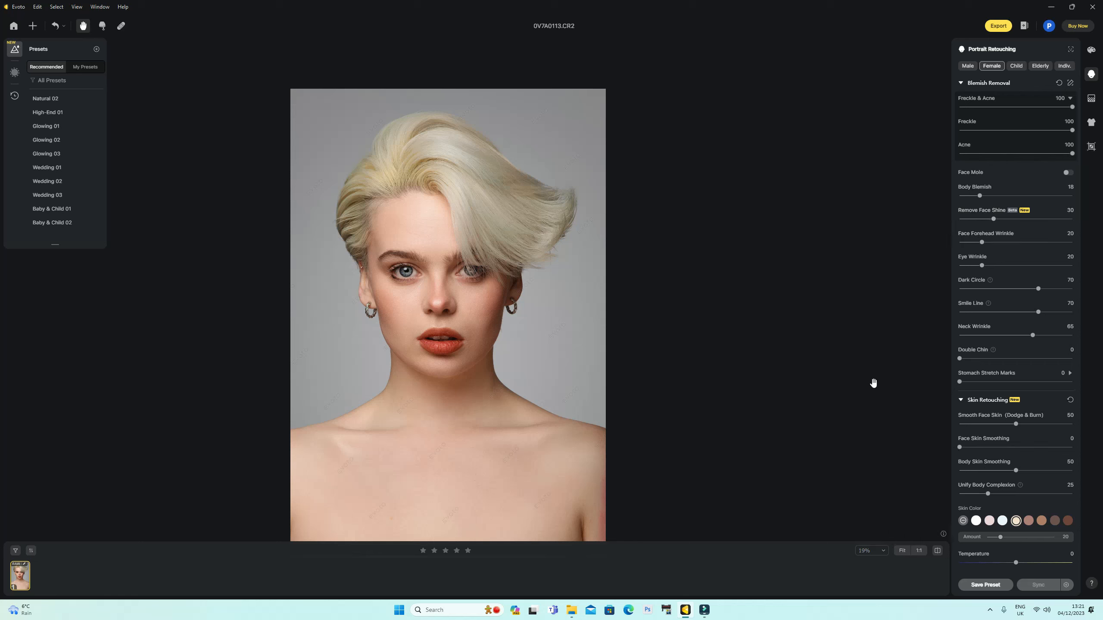
Compare the cool white and light peach skin colors, settling on light peach at an amount of 60
{"action": "left_click", "coordinate": [1002, 521]}
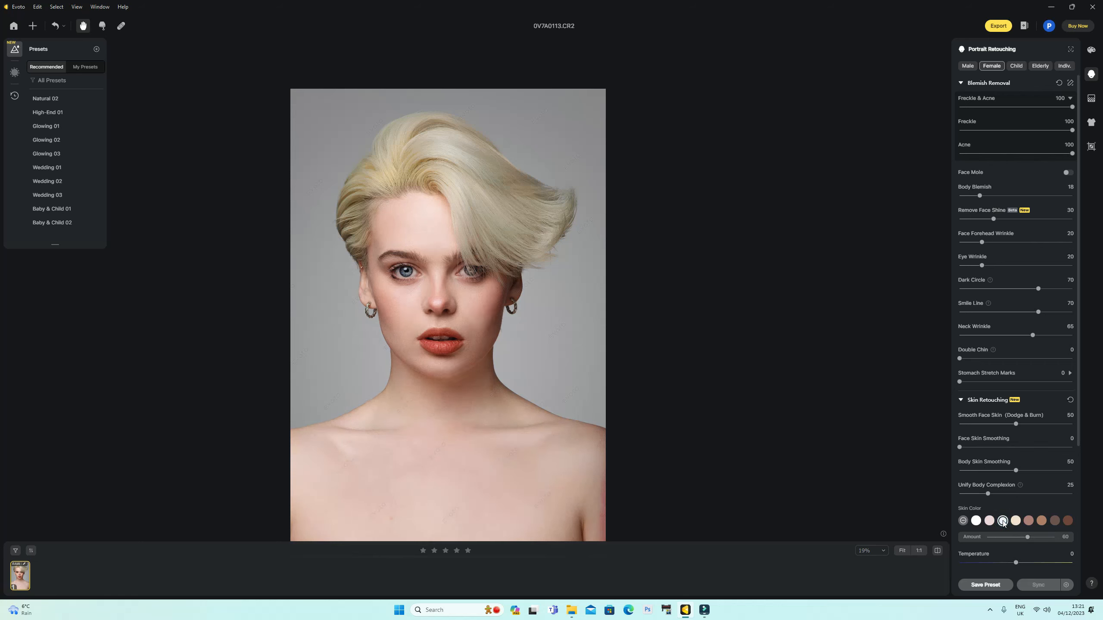
{"action": "left_click", "coordinate": [1016, 521]}
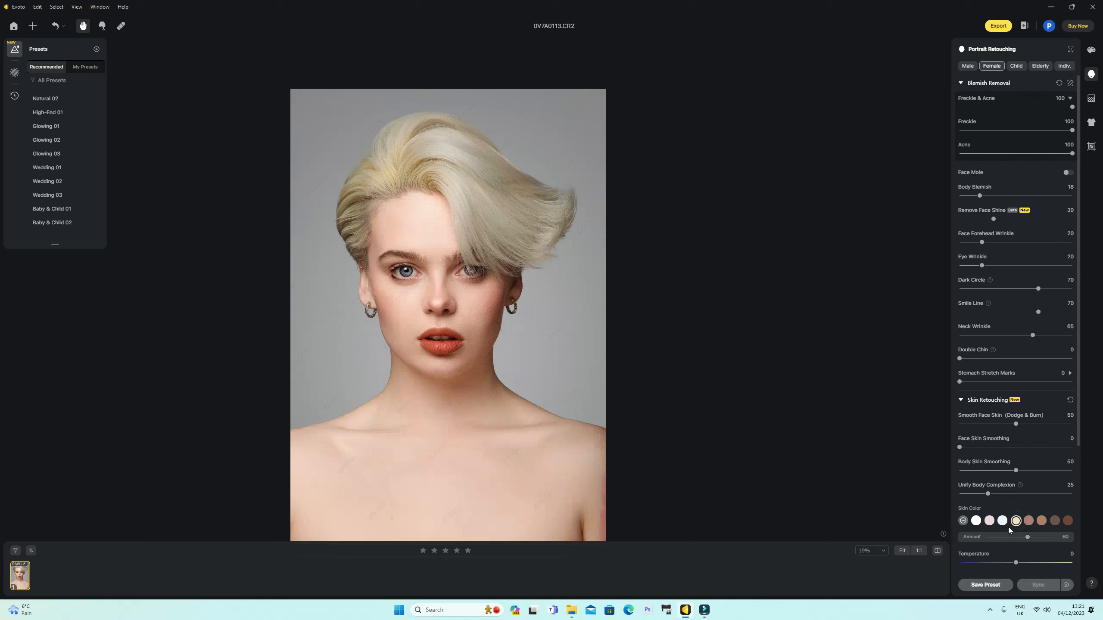
{"action": "left_click", "coordinate": [1002, 521]}
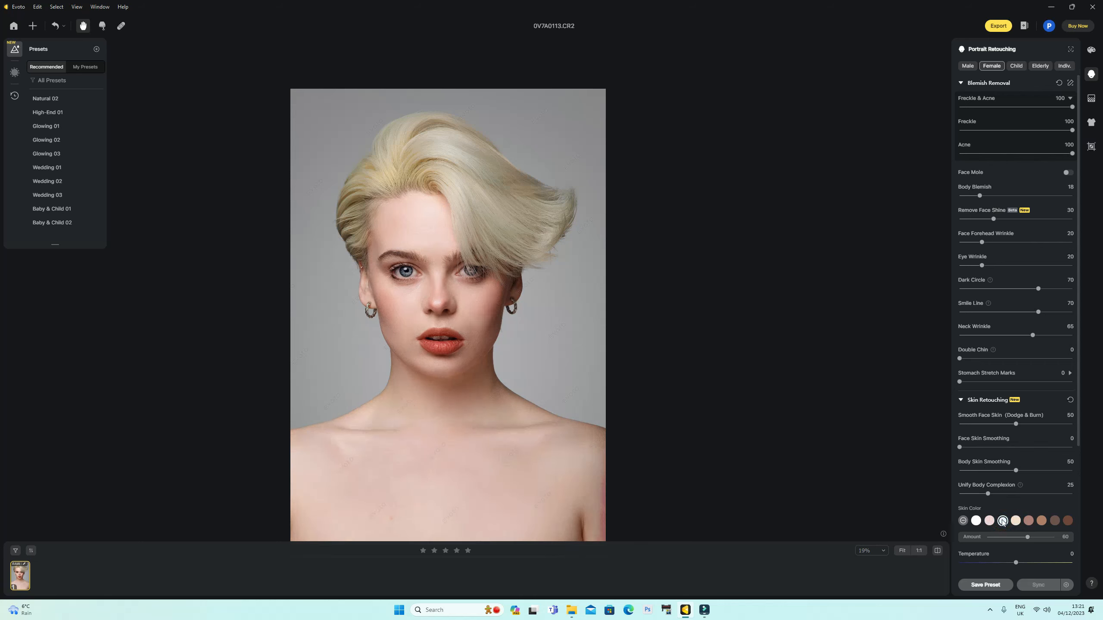
{"action": "left_click", "coordinate": [1016, 521]}
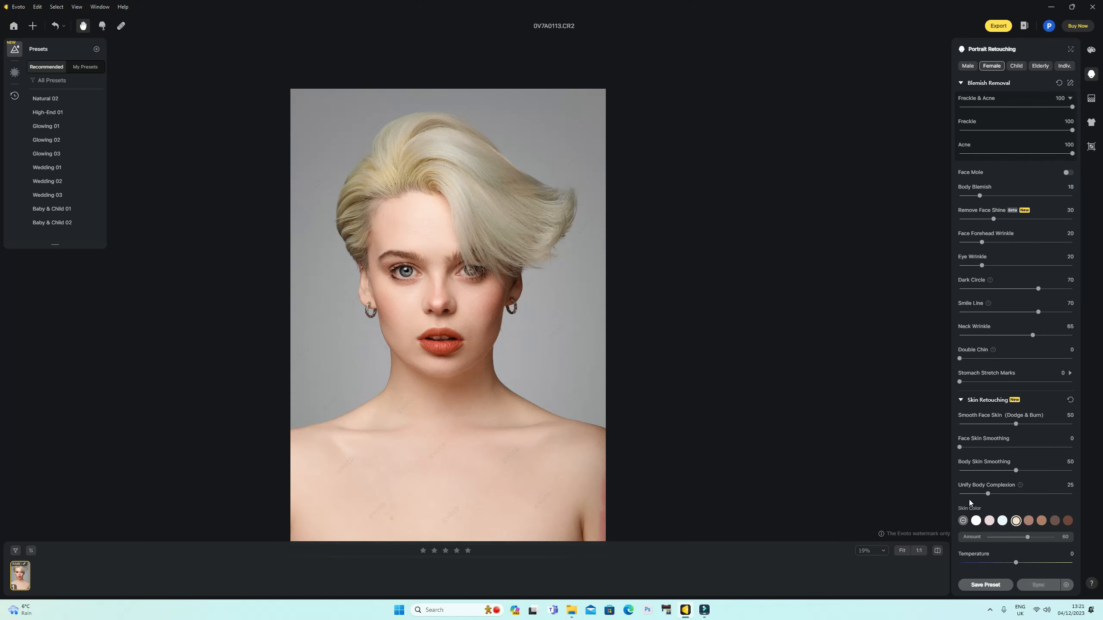
Set Unify Body Complexion to 64 in the skin retouching
{"action": "scroll", "coordinate": [933, 484], "scroll_direction": "down", "scroll_amount": 5}
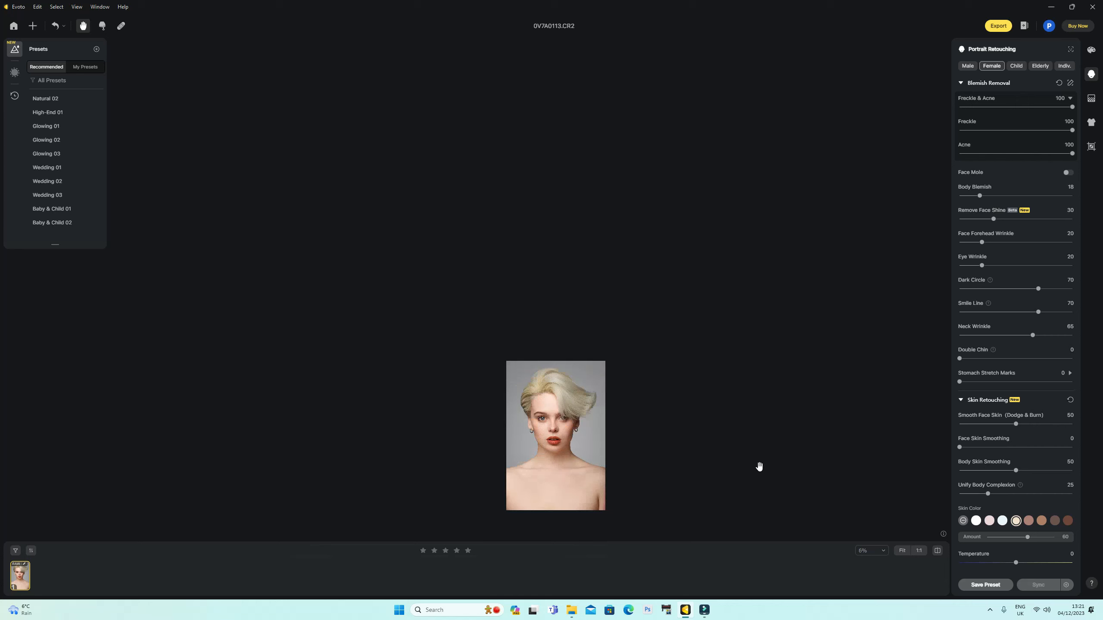
{"action": "scroll", "coordinate": [759, 467], "scroll_direction": "up", "scroll_amount": 5}
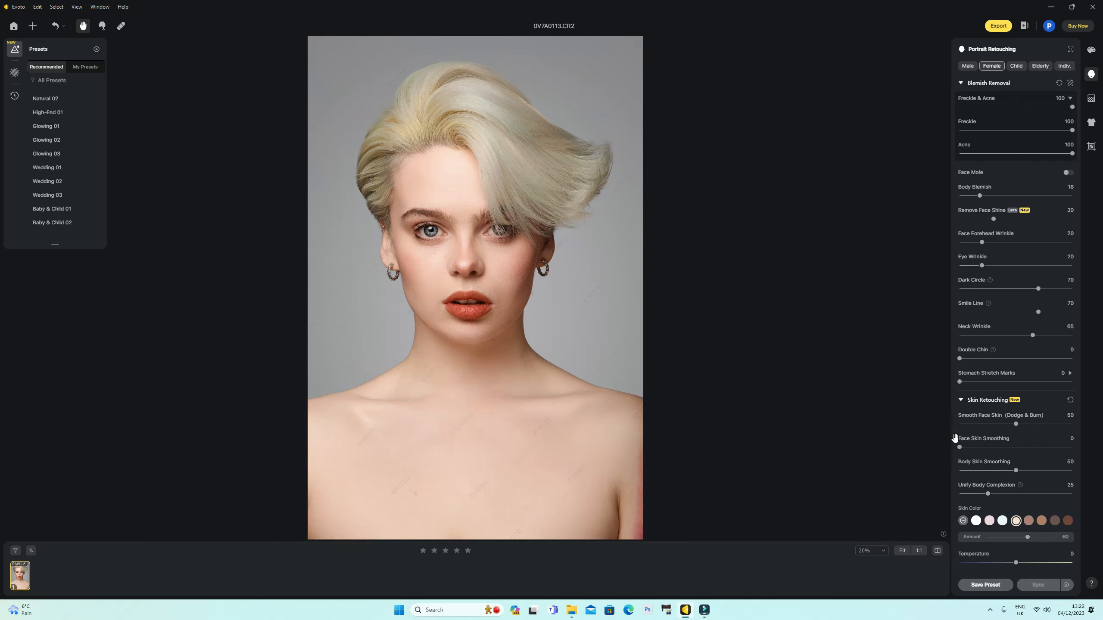
{"action": "left_click", "coordinate": [1033, 494]}
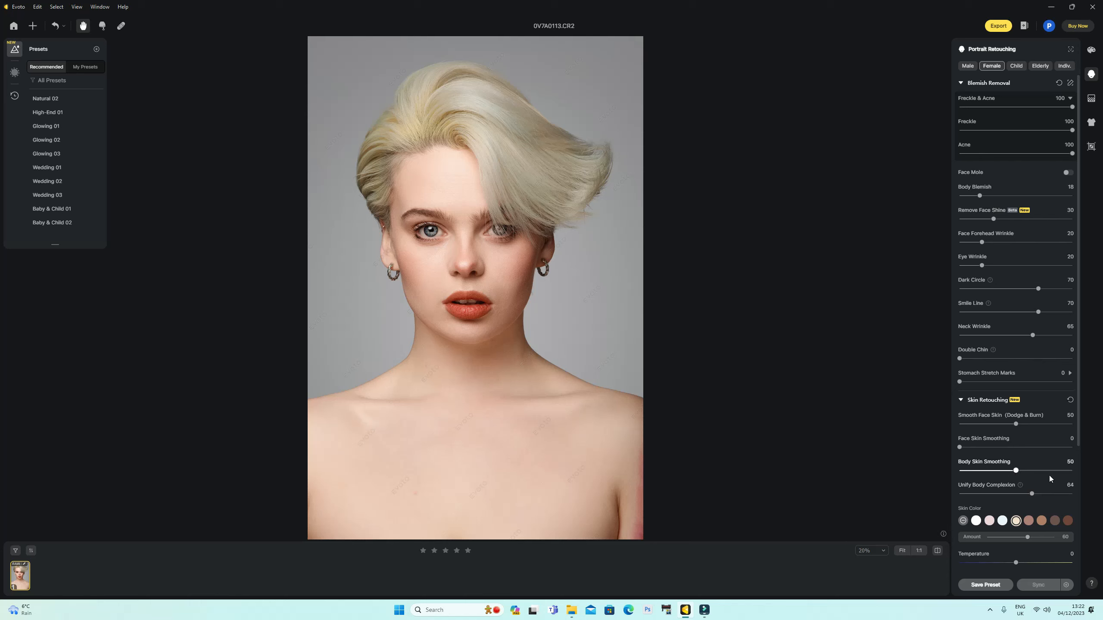
Try Body Skin Smoothing at 94 and examine the chest and neck skin up close
{"action": "left_click", "coordinate": [1065, 469]}
{"action": "scroll", "coordinate": [392, 467], "scroll_direction": "up", "scroll_amount": 5}
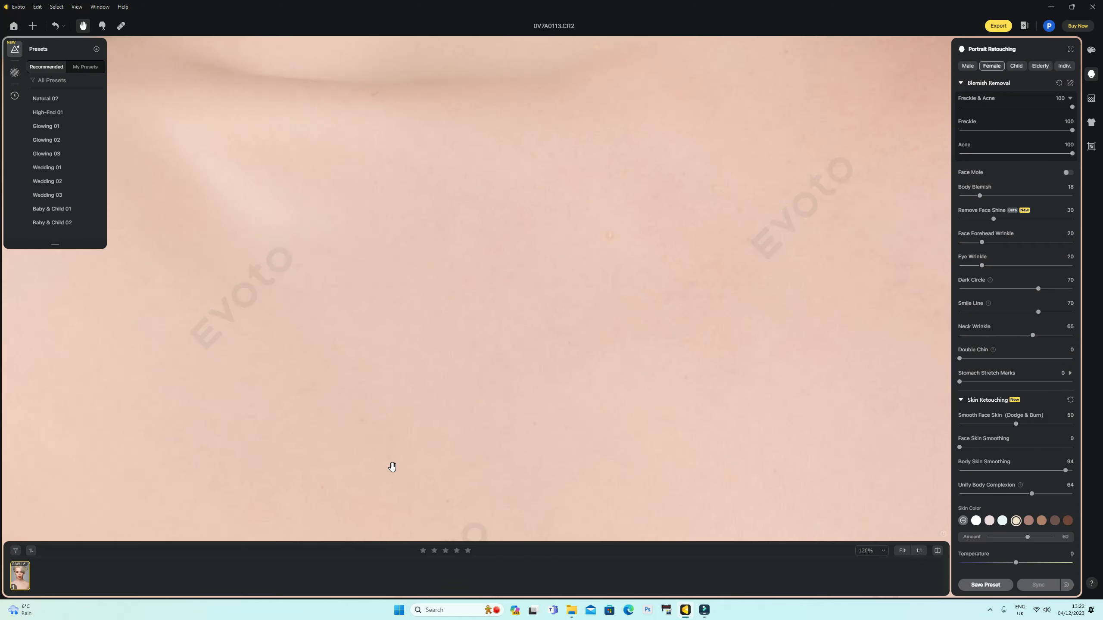
{"action": "scroll", "coordinate": [394, 474], "scroll_direction": "down", "scroll_amount": 3}
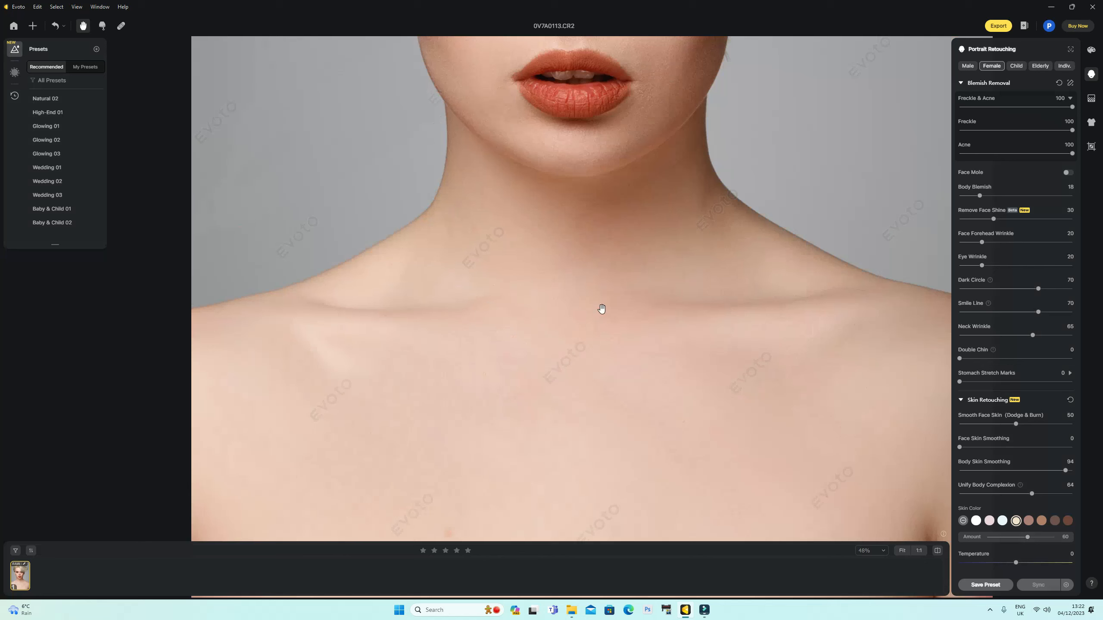
Set Body Skin Smoothing to 1 and compare the neck and chest skin with the original
{"action": "left_click", "coordinate": [960, 471]}
{"action": "left_click", "coordinate": [938, 552]}
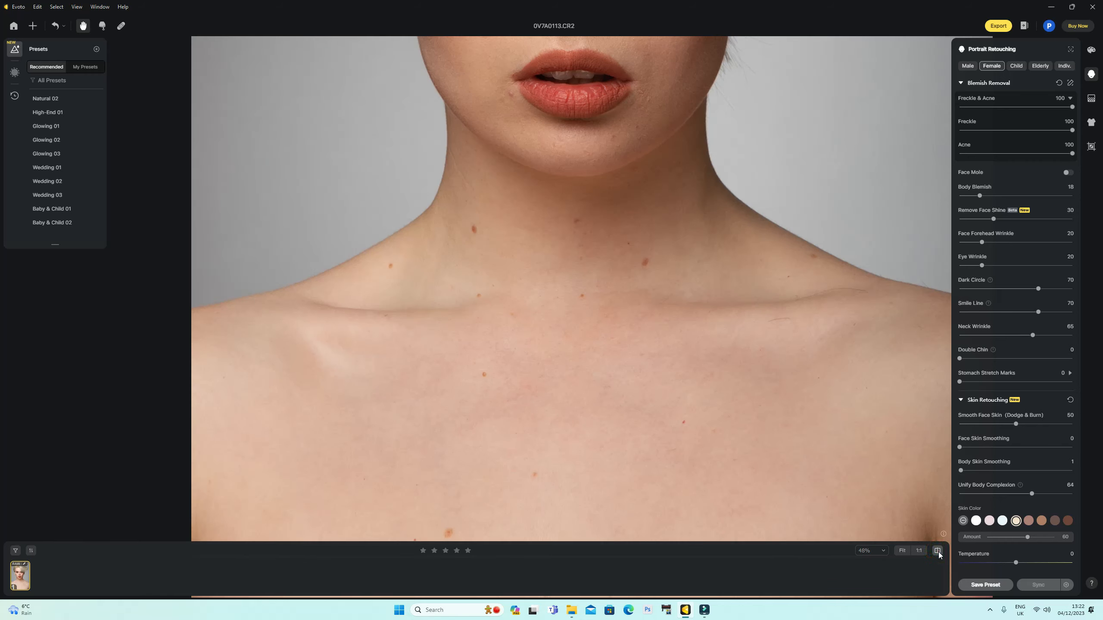
{"action": "left_click", "coordinate": [938, 552]}
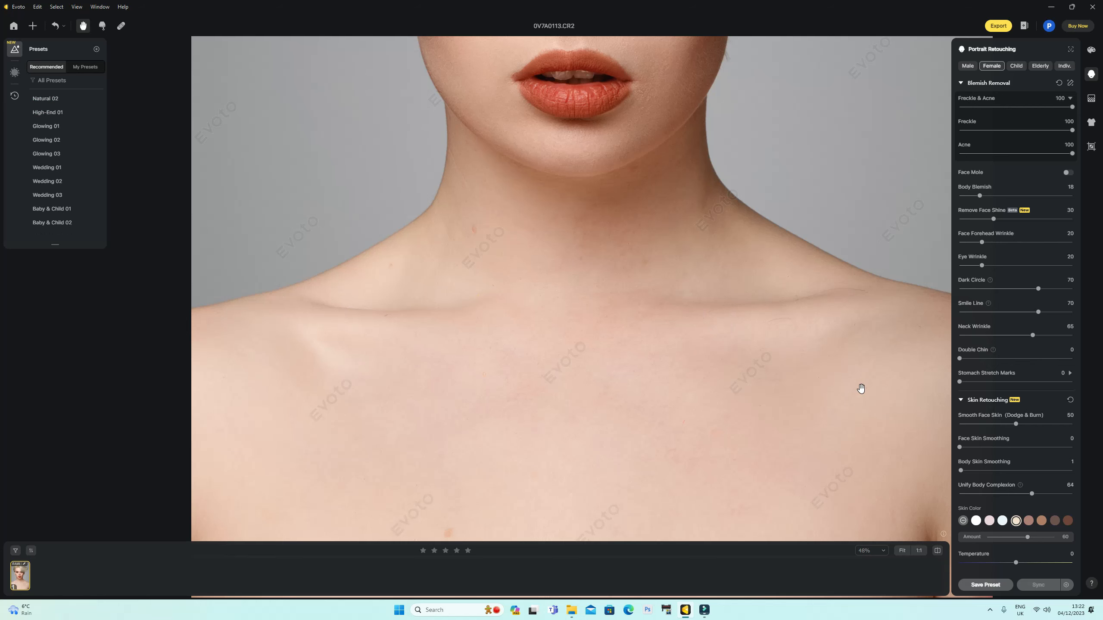
{"action": "scroll", "coordinate": [861, 389], "scroll_direction": "down", "scroll_amount": 3}
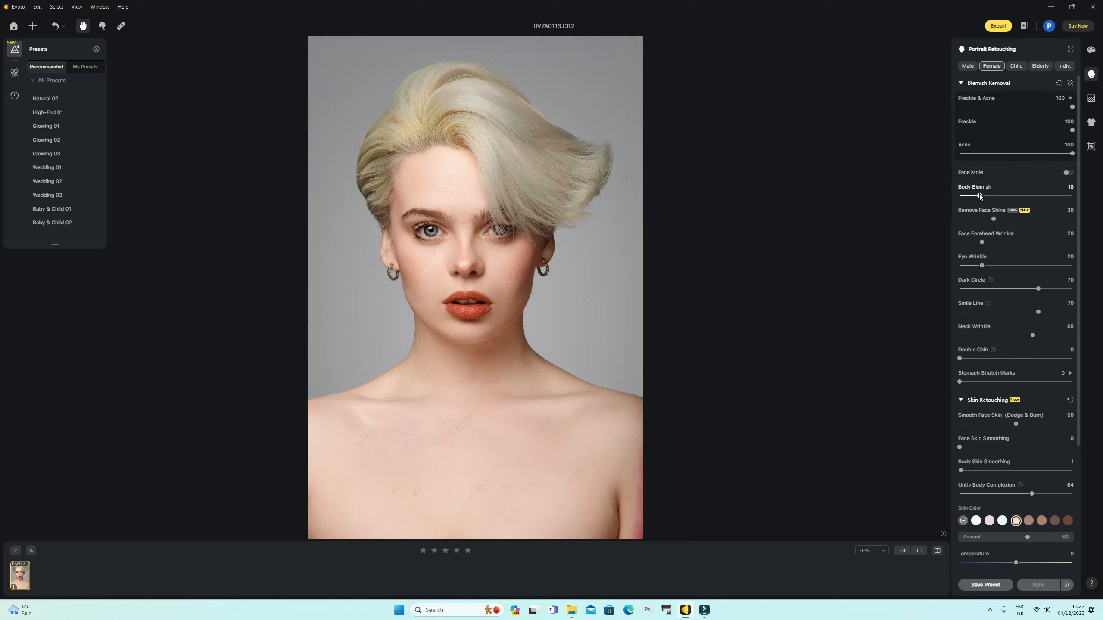
Set Body Blemish removal to 5 and Remove Face Shine to 19
{"action": "left_click_drag", "start_coordinate": [981, 196], "coordinate": [965, 197]}
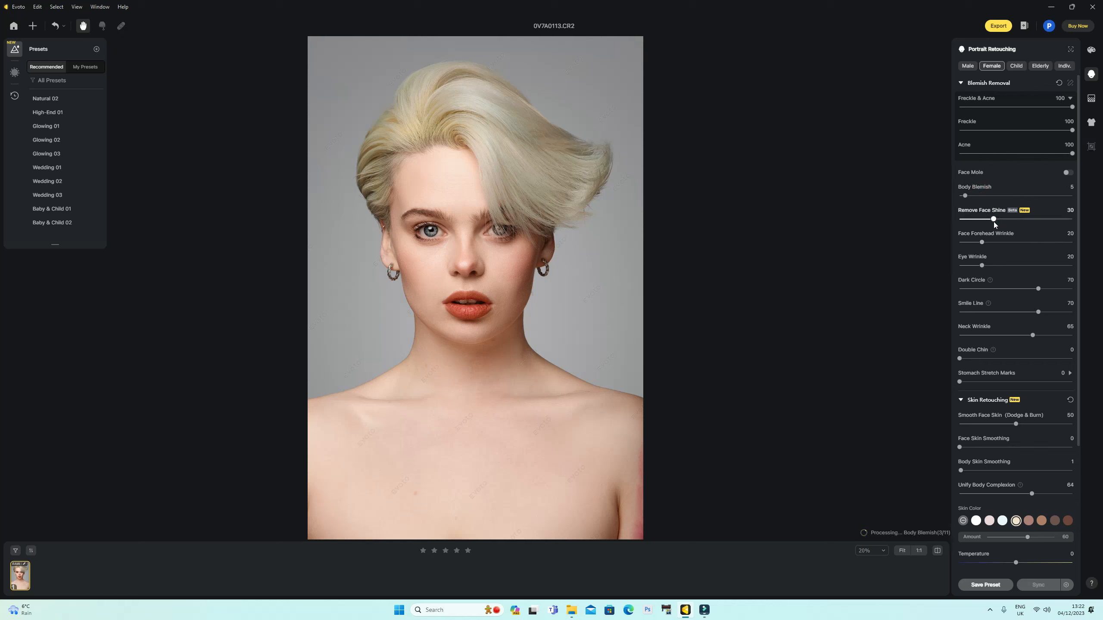
{"action": "left_click_drag", "start_coordinate": [993, 218], "coordinate": [981, 219]}
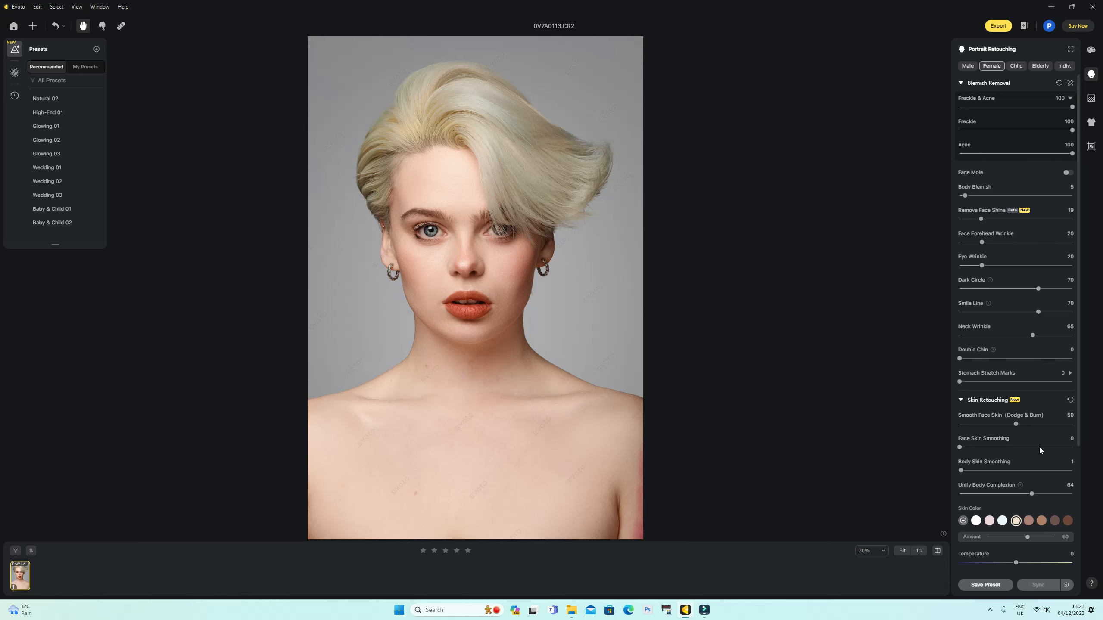
Crop the portrait slightly tighter from its lower edge, keeping the fixed ratio
{"action": "left_click", "coordinate": [1091, 146]}
{"action": "left_click_drag", "start_coordinate": [475, 530], "coordinate": [474, 509]}
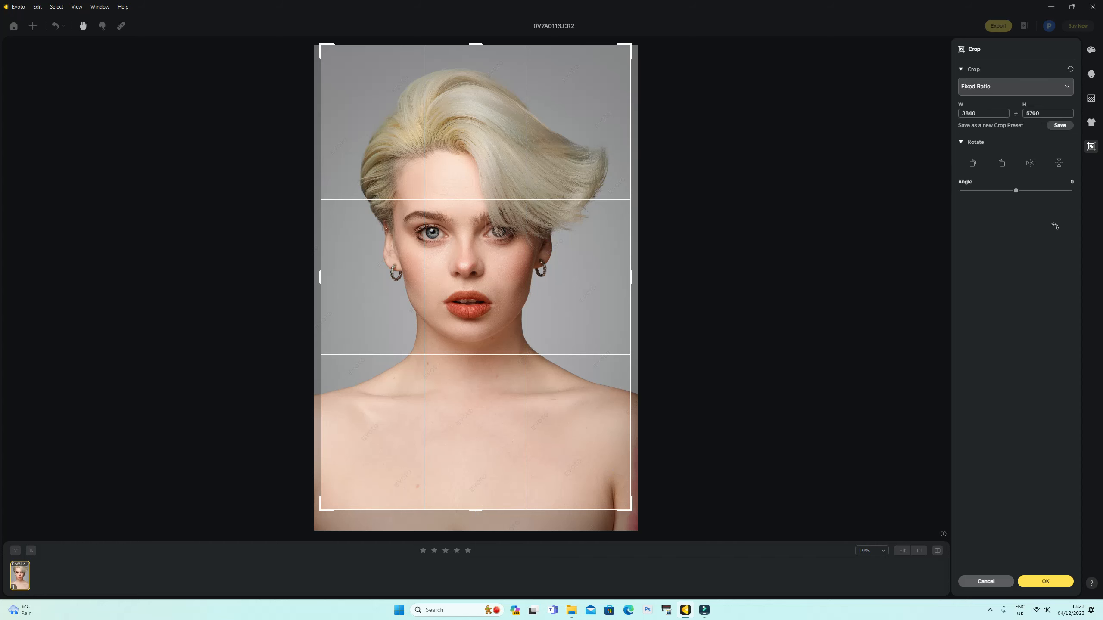
{"action": "left_click", "coordinate": [1032, 581]}
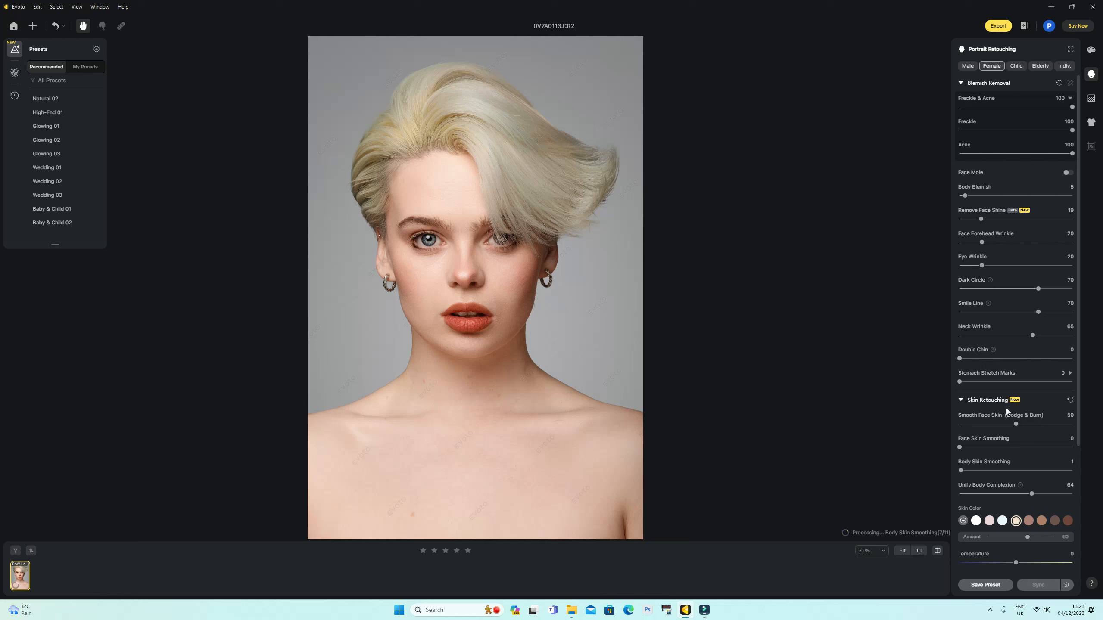
Set AI Reshape to -89 in the full body reshaping
{"action": "scroll", "coordinate": [1014, 404], "scroll_direction": "down", "scroll_amount": 3}
{"action": "scroll", "coordinate": [1023, 467], "scroll_direction": "down", "scroll_amount": 3}
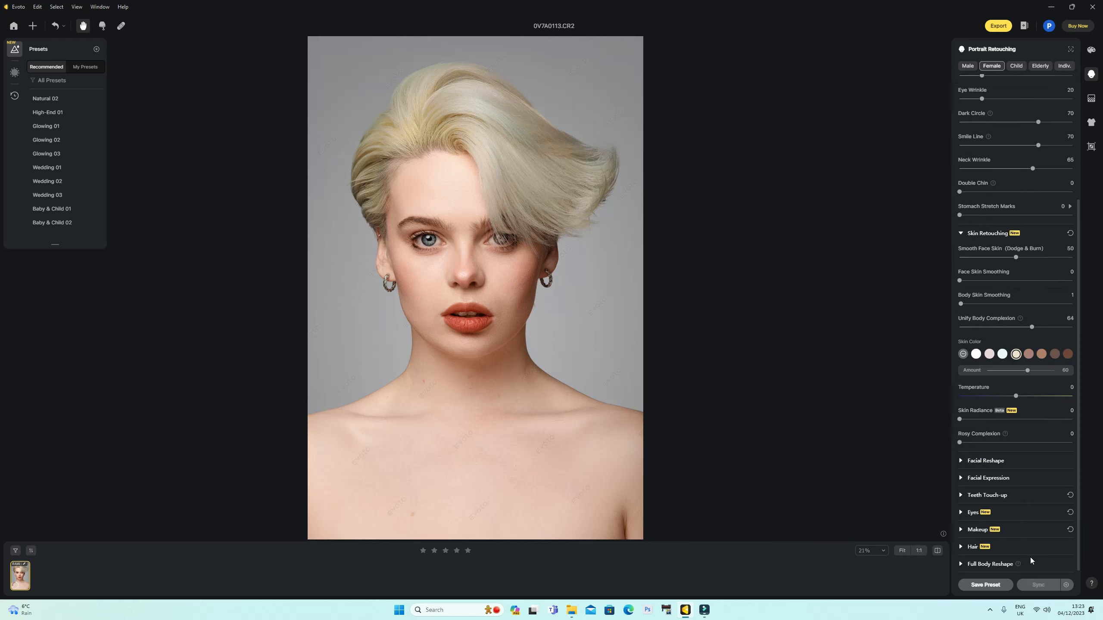
{"action": "left_click", "coordinate": [967, 566]}
{"action": "scroll", "coordinate": [999, 517], "scroll_direction": "down", "scroll_amount": 3}
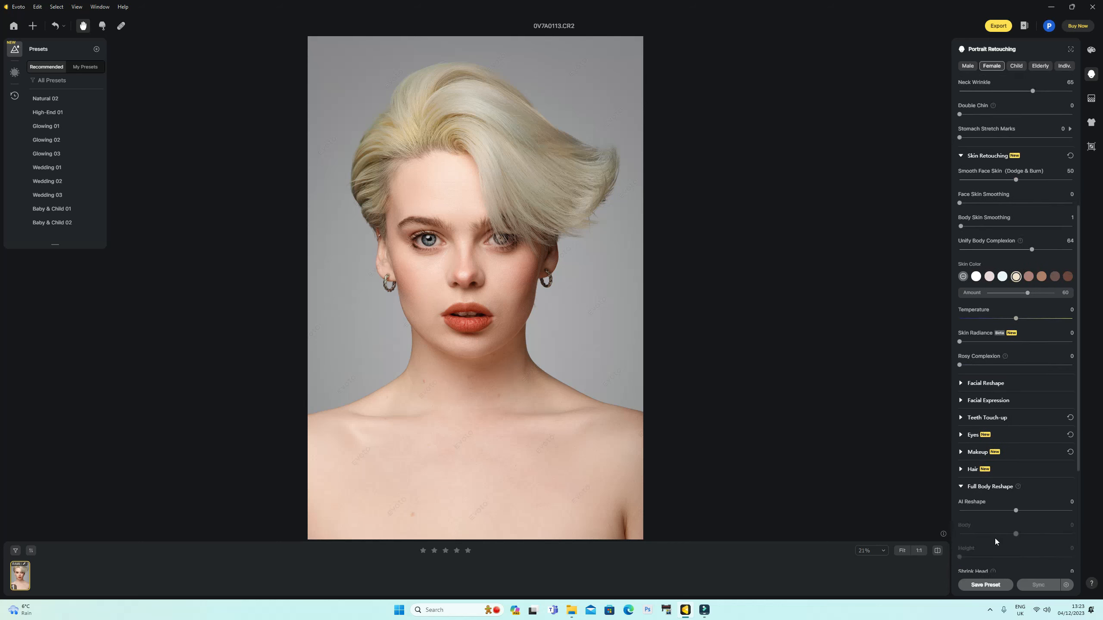
{"action": "left_click", "coordinate": [1015, 512]}
{"action": "left_click_drag", "start_coordinate": [1004, 512], "coordinate": [965, 522]}
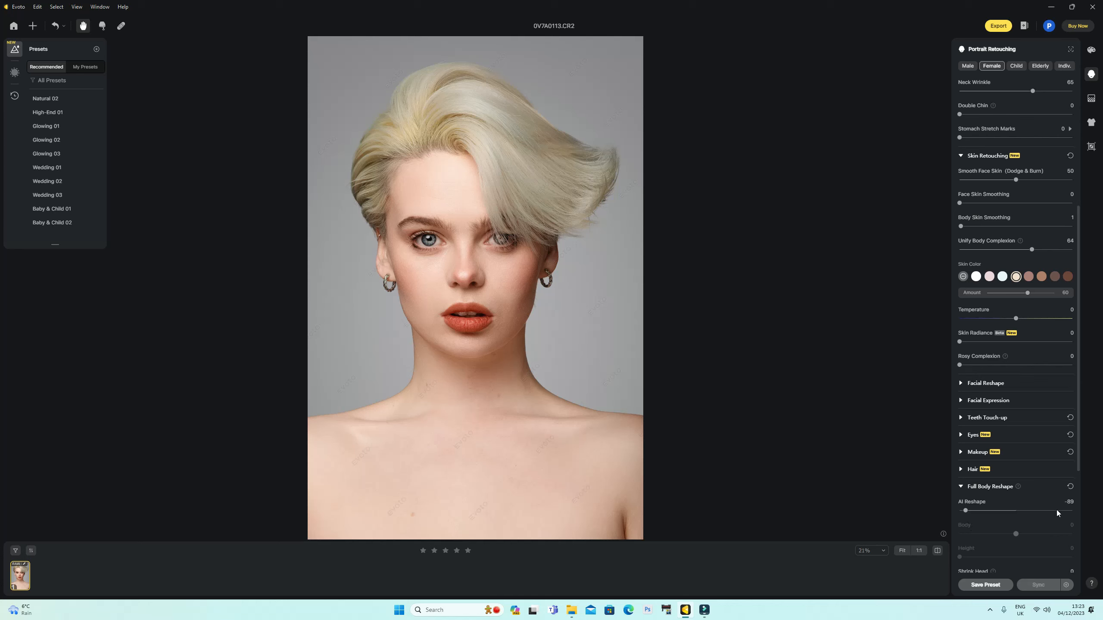
Raise the neck reshaping amount slightly and check the effect on the whole portrait
{"action": "scroll", "coordinate": [1023, 508], "scroll_direction": "down", "scroll_amount": 2}
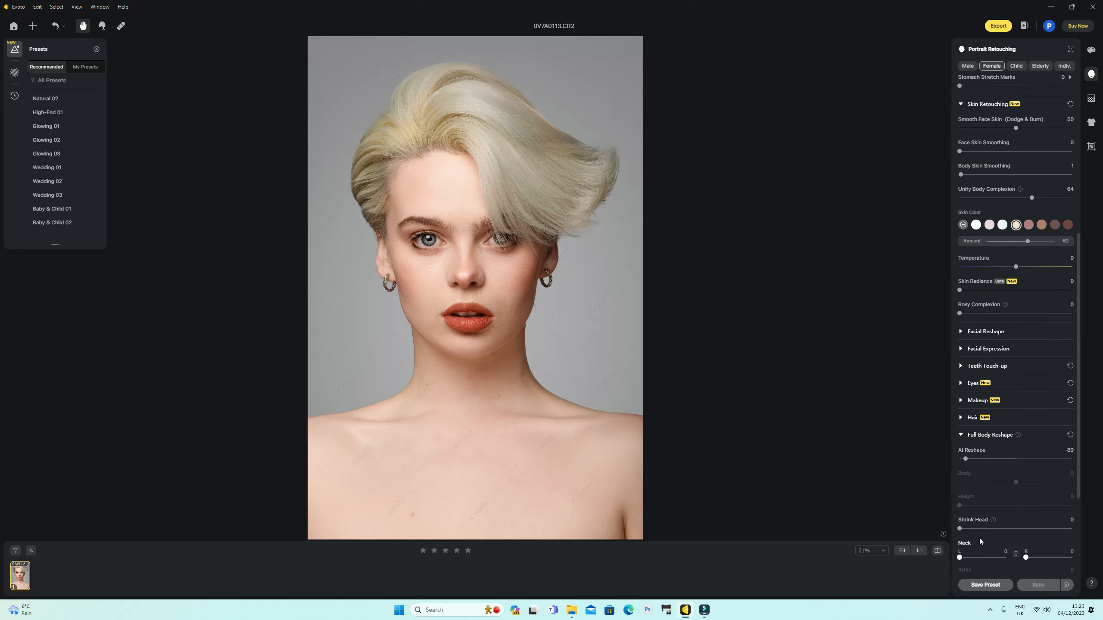
{"action": "scroll", "coordinate": [1039, 505], "scroll_direction": "down", "scroll_amount": 2}
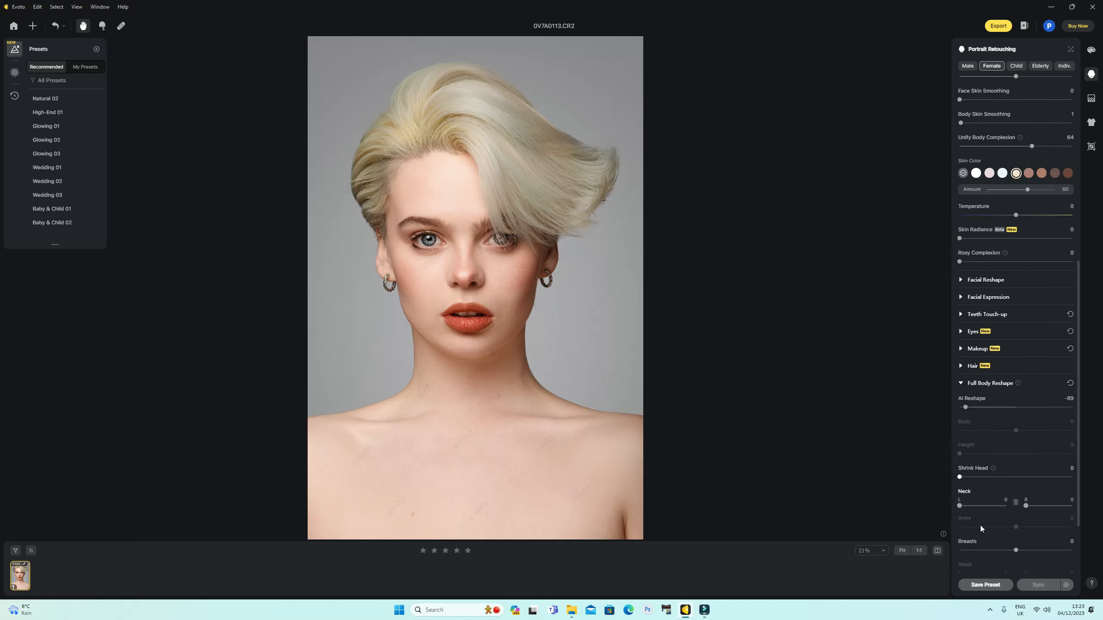
{"action": "left_click", "coordinate": [960, 507]}
{"action": "left_click_drag", "start_coordinate": [964, 507], "coordinate": [965, 508]}
{"action": "scroll", "coordinate": [964, 507], "scroll_direction": "down", "scroll_amount": 3}
{"action": "scroll", "coordinate": [966, 508], "scroll_direction": "up", "scroll_amount": 5}
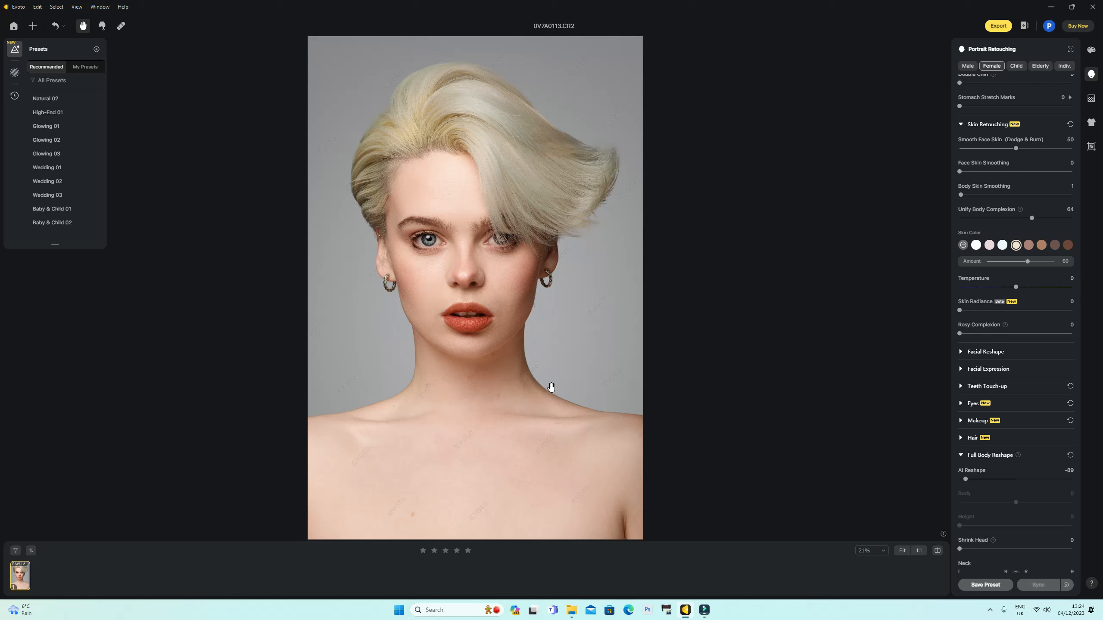
{"action": "scroll", "coordinate": [551, 386], "scroll_direction": "up", "scroll_amount": 2}
{"action": "scroll", "coordinate": [564, 394], "scroll_direction": "down", "scroll_amount": 4}
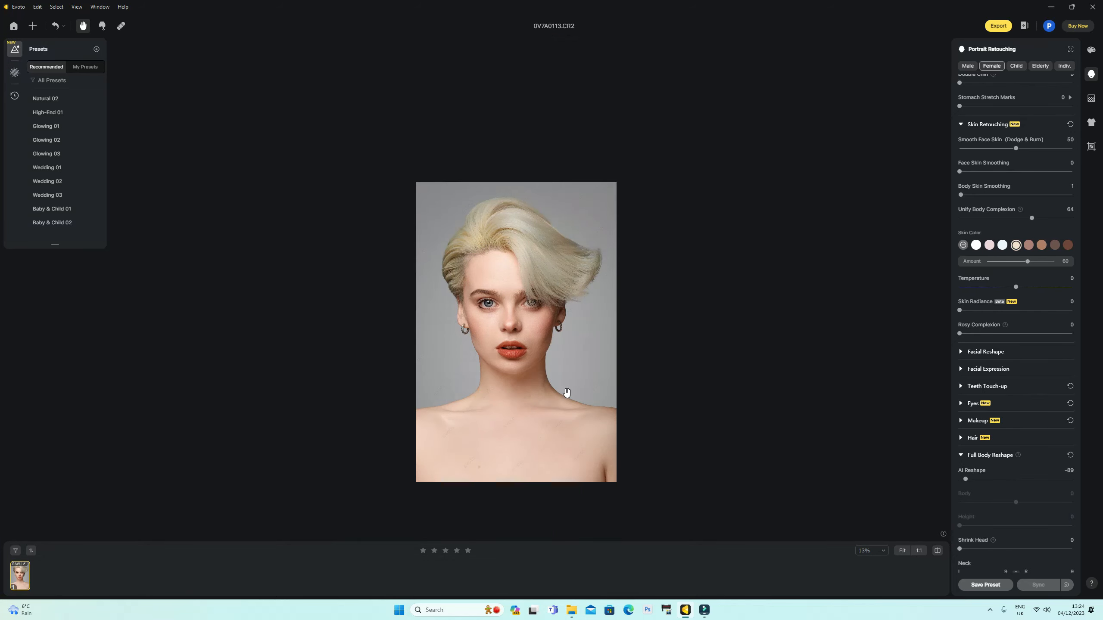
{"action": "scroll", "coordinate": [567, 392], "scroll_direction": "up", "scroll_amount": 2}
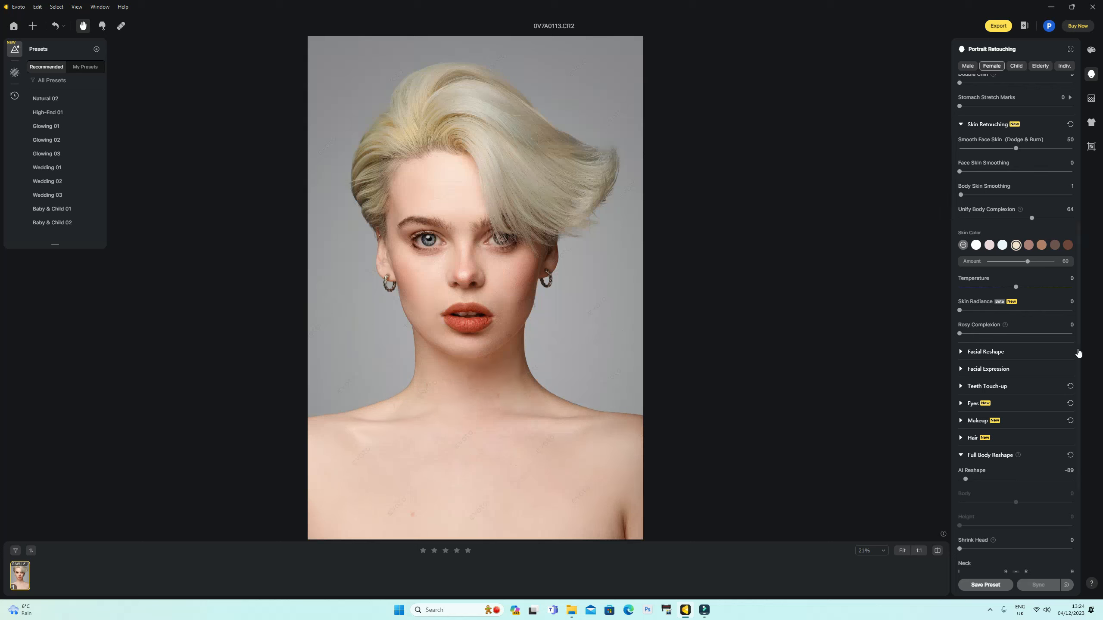
Collapse the Blemish Removal and Skin Retouching settings and expand the Makeup settings
{"action": "left_click_drag", "start_coordinate": [1078, 349], "coordinate": [1078, 337]}
{"action": "scroll", "coordinate": [1031, 341], "scroll_direction": "up", "scroll_amount": 6}
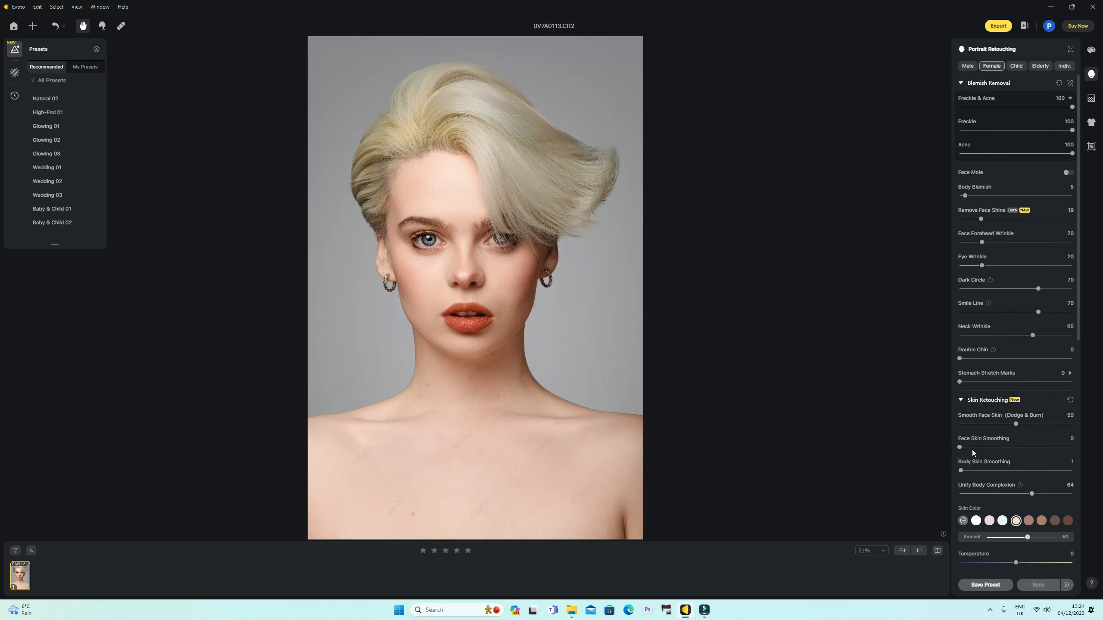
{"action": "left_click", "coordinate": [961, 82]}
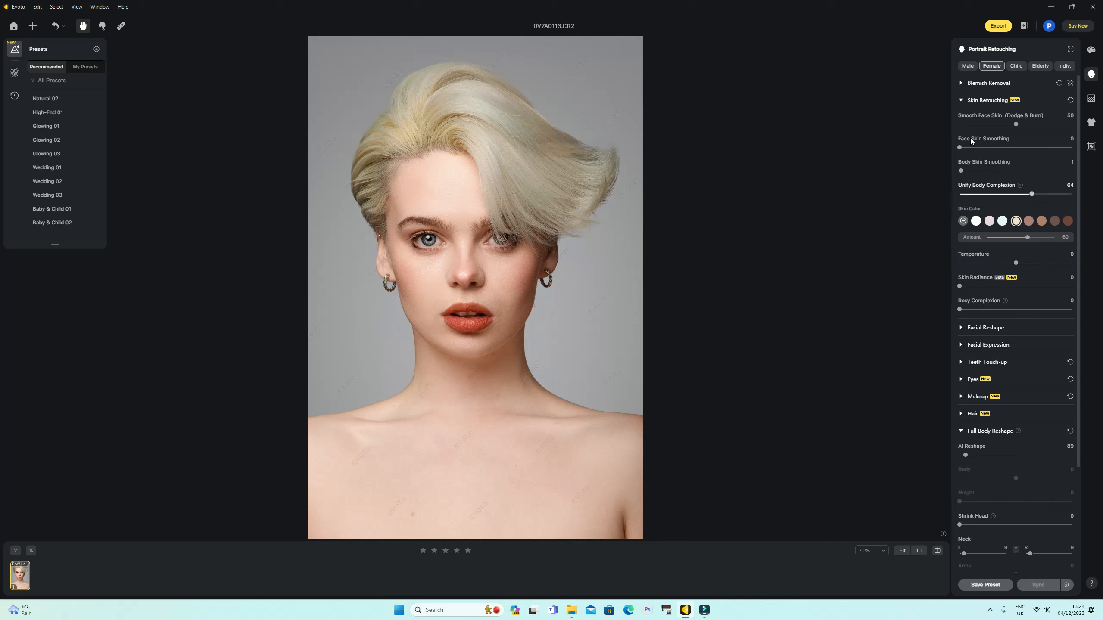
{"action": "left_click", "coordinate": [960, 101]}
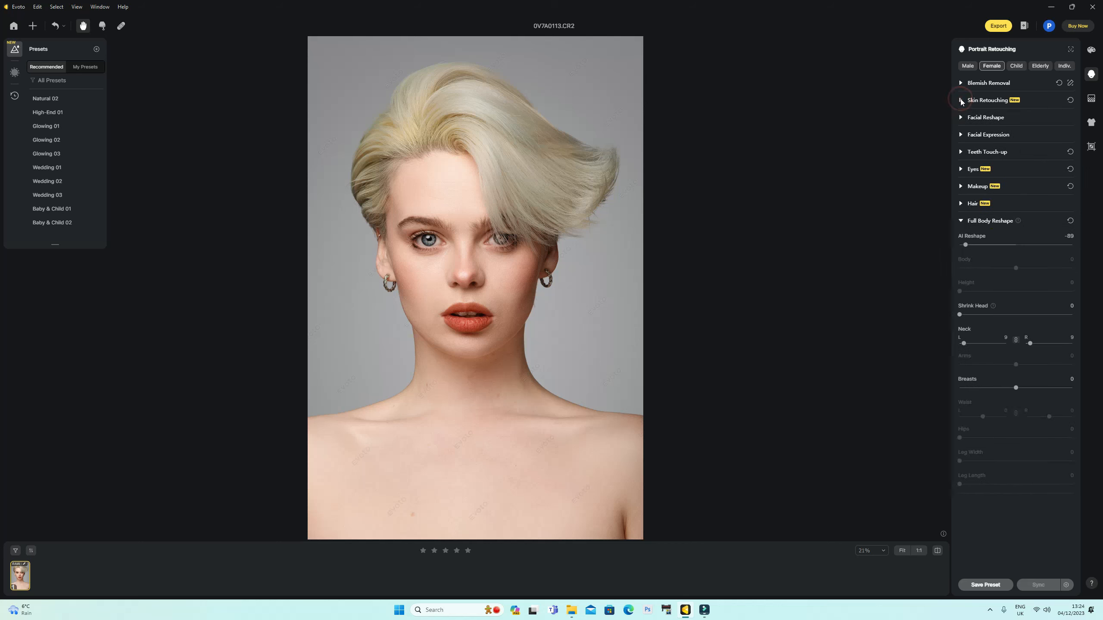
{"action": "left_click", "coordinate": [961, 187]}
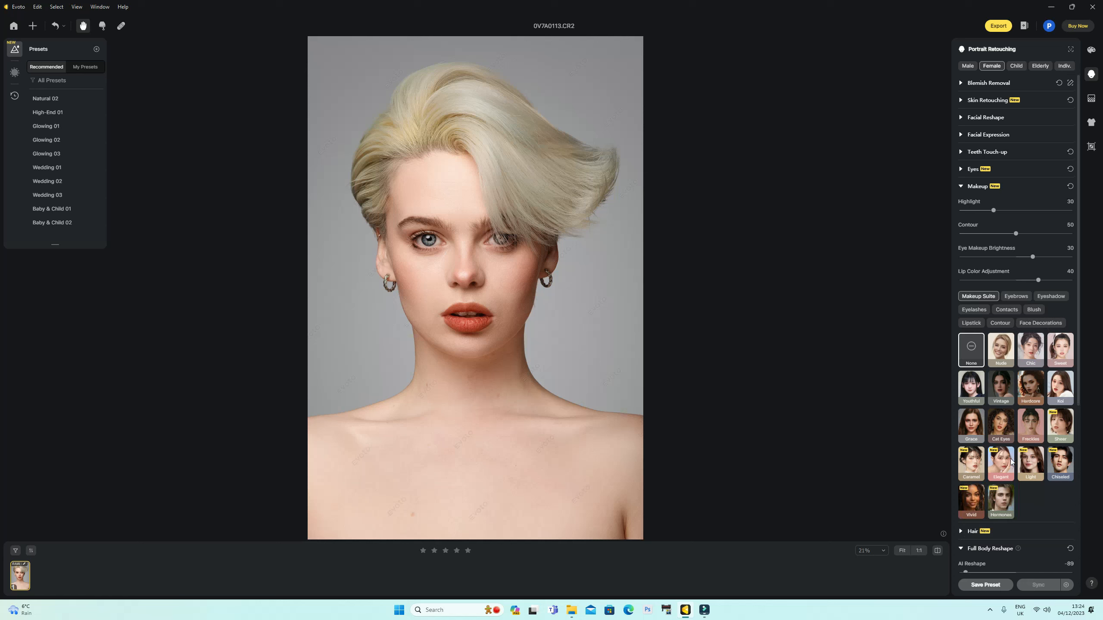
Try the Grace and Nude makeup suites on the face, resetting the suite to None after each
{"action": "left_click", "coordinate": [969, 425]}
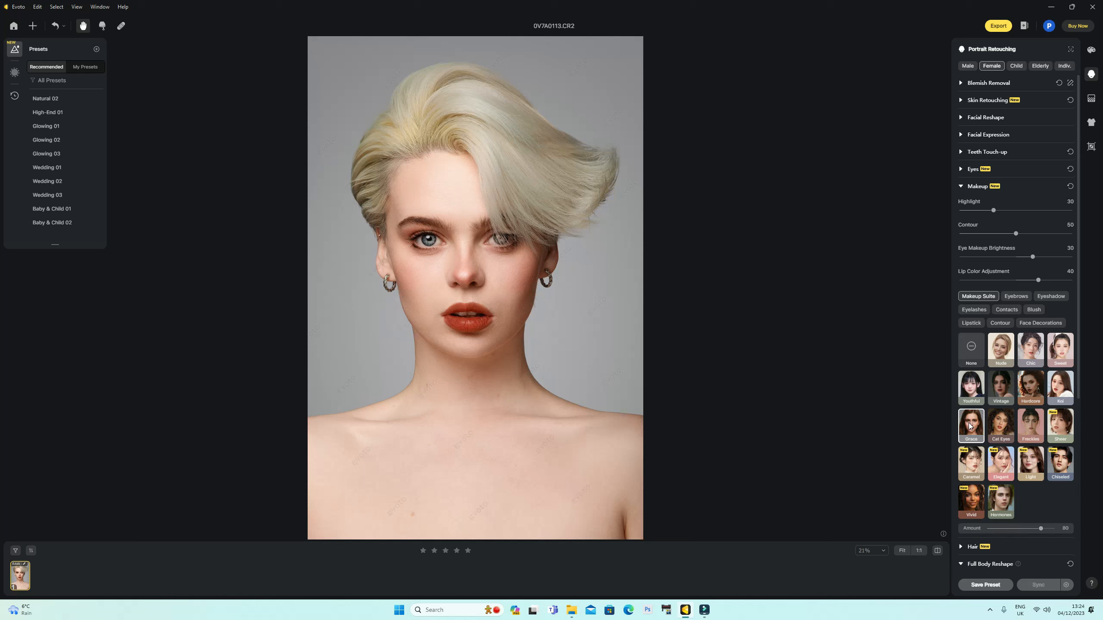
{"action": "left_click", "coordinate": [963, 364]}
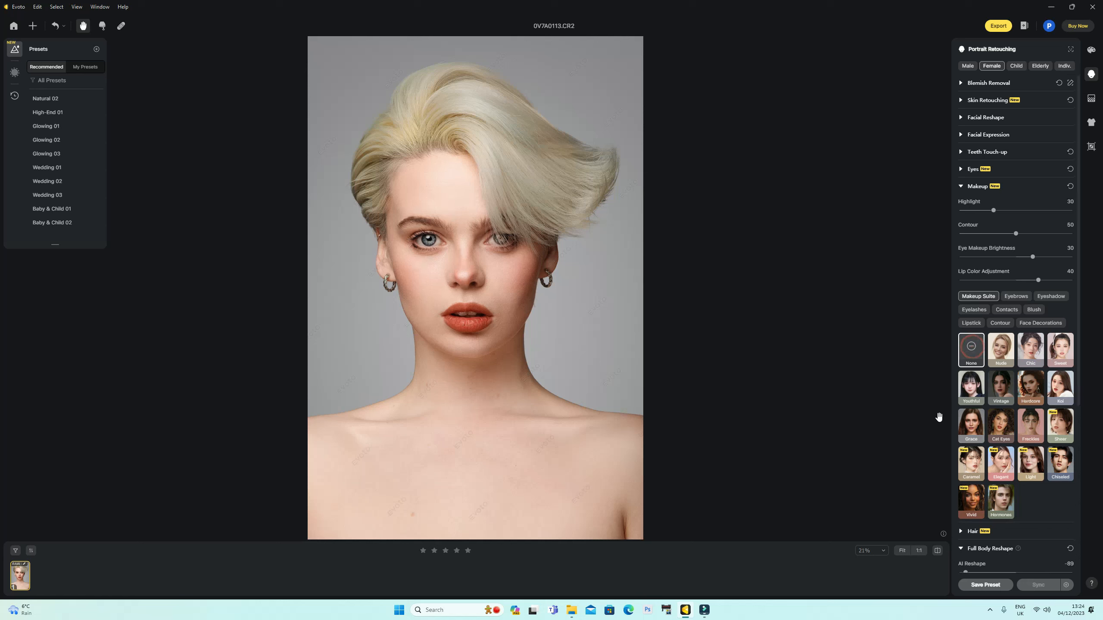
{"action": "left_click", "coordinate": [1006, 354]}
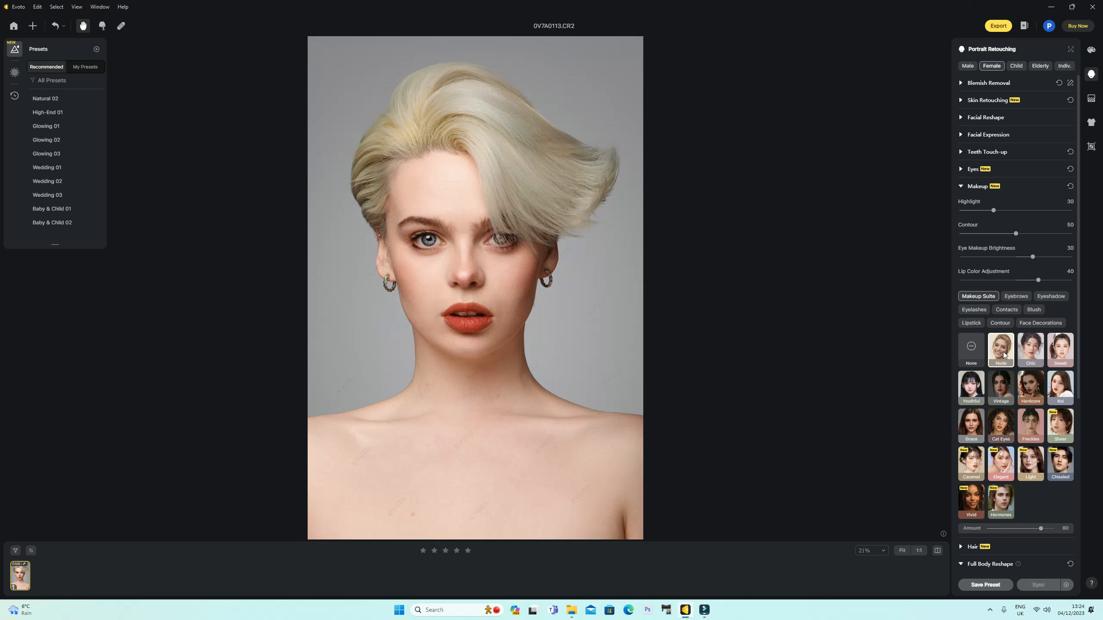
{"action": "left_click", "coordinate": [975, 352]}
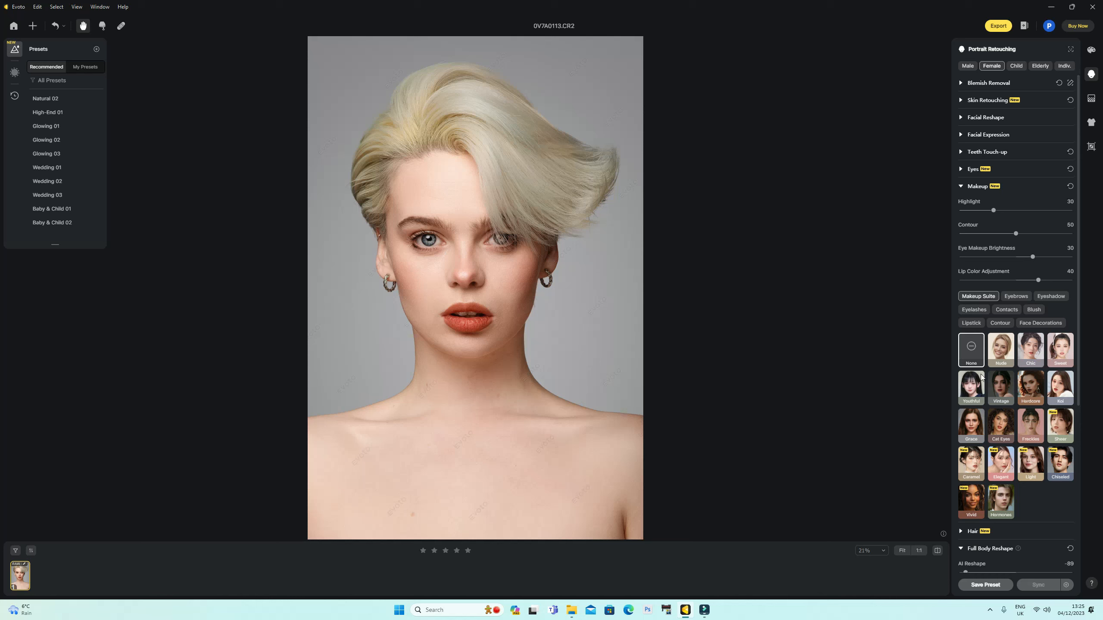
Try face decoration 01 at a reduced amount, compare it with the original portrait, and remove the decoration
{"action": "left_click", "coordinate": [1028, 324]}
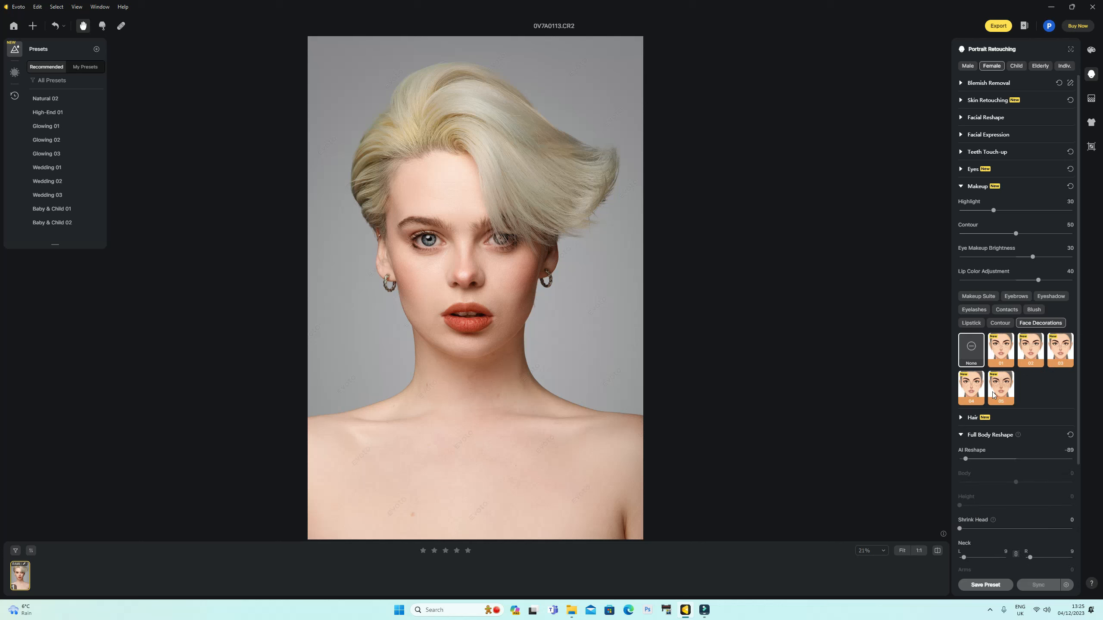
{"action": "left_click", "coordinate": [1005, 353]}
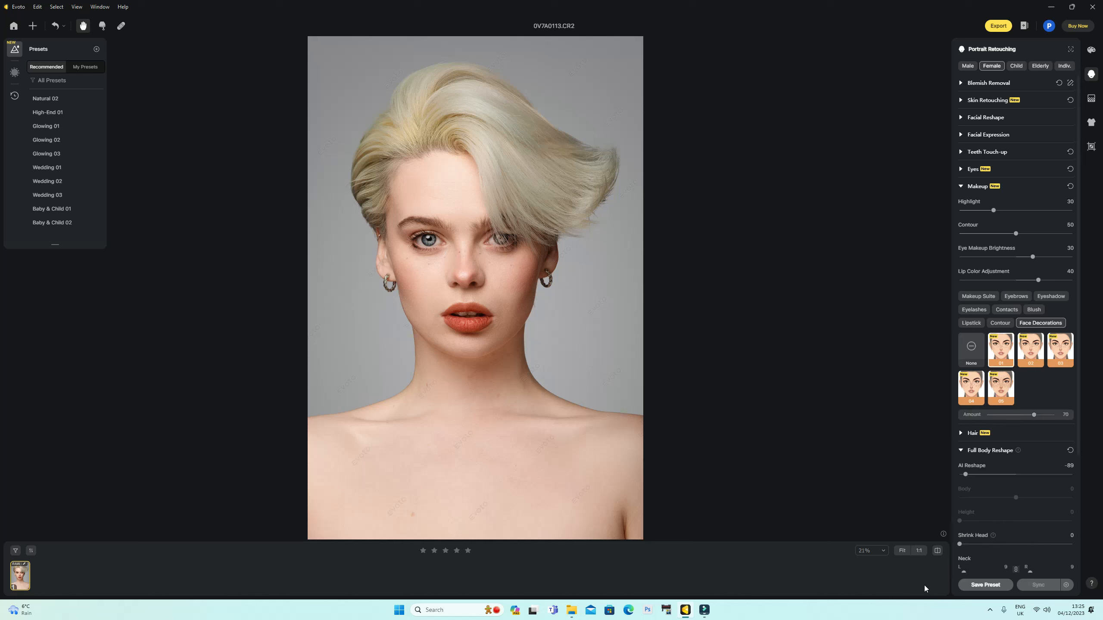
{"action": "left_click", "coordinate": [937, 550]}
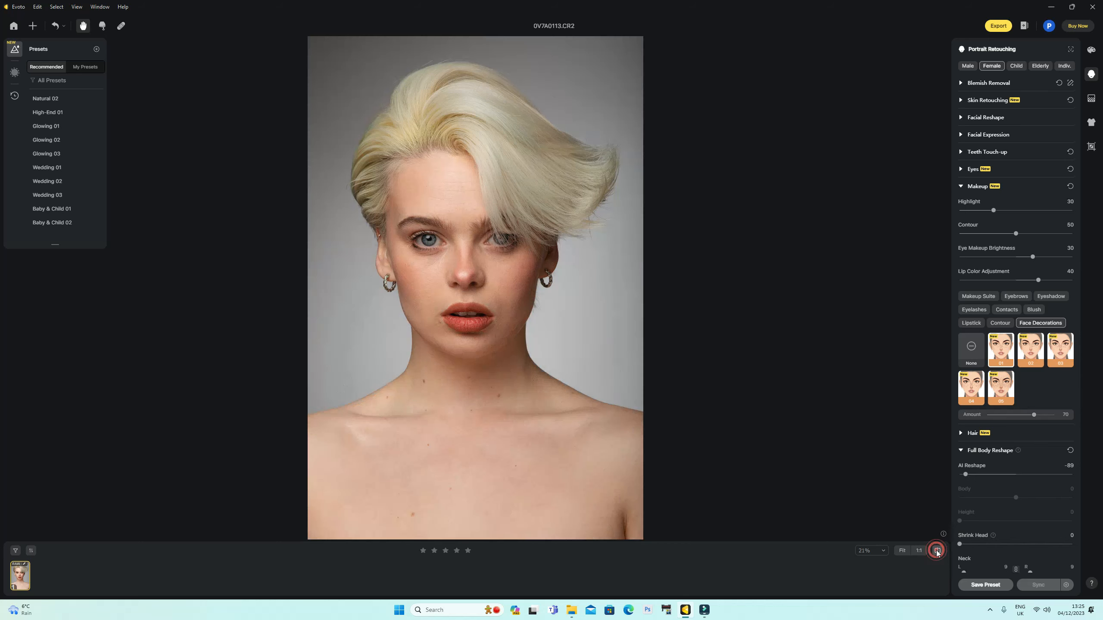
{"action": "left_click_drag", "start_coordinate": [1034, 415], "coordinate": [1014, 418]}
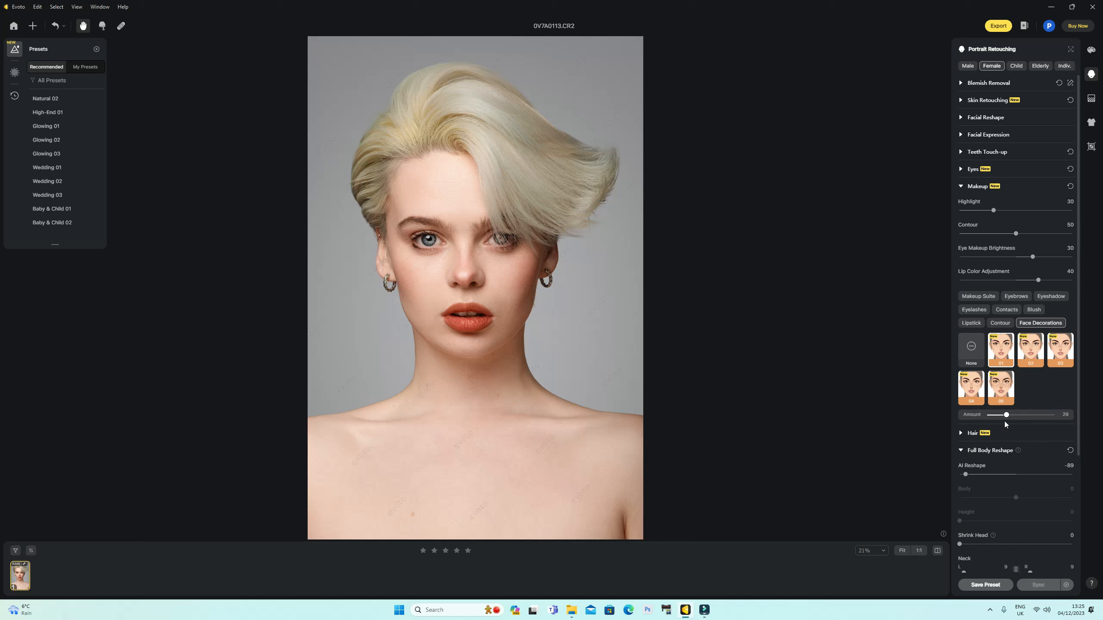
{"action": "left_click_drag", "start_coordinate": [1007, 425], "coordinate": [1008, 426]}
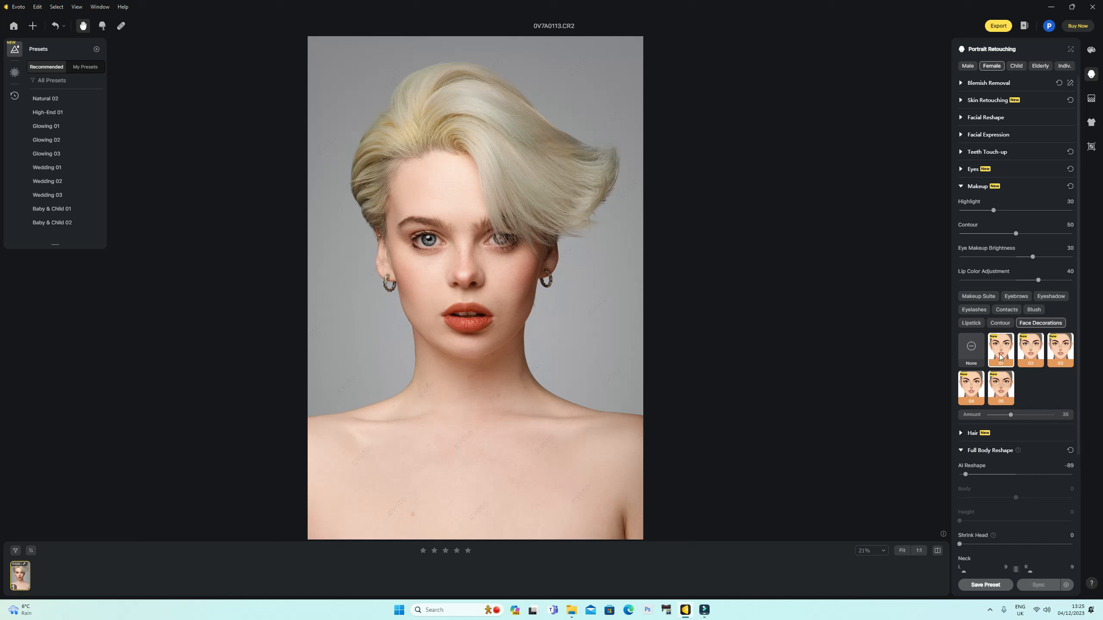
{"action": "left_click", "coordinate": [974, 351]}
Apply lipstick 01 to the lips and compare the result with the original portrait
{"action": "left_click", "coordinate": [972, 324]}
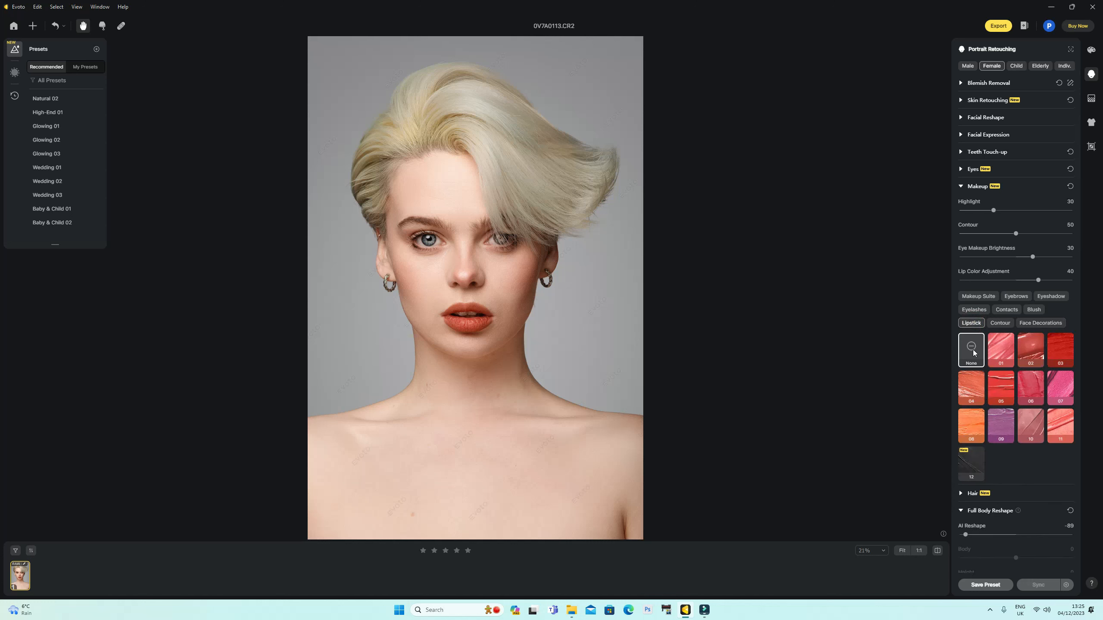
{"action": "left_click", "coordinate": [1000, 350]}
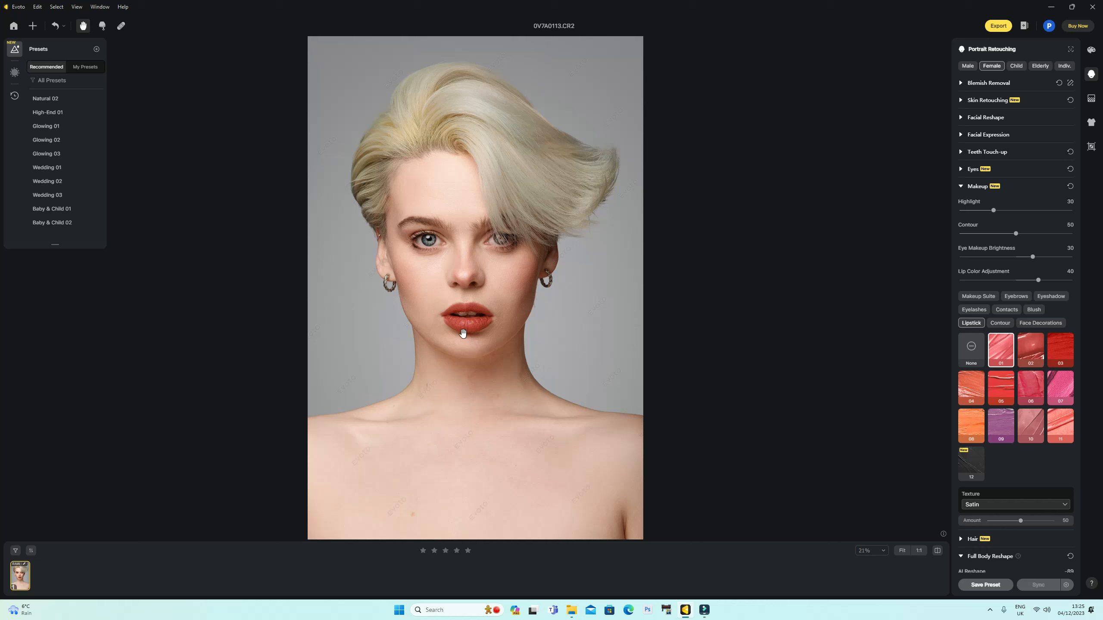
{"action": "left_click", "coordinate": [938, 551]}
{"action": "left_click", "coordinate": [937, 551]}
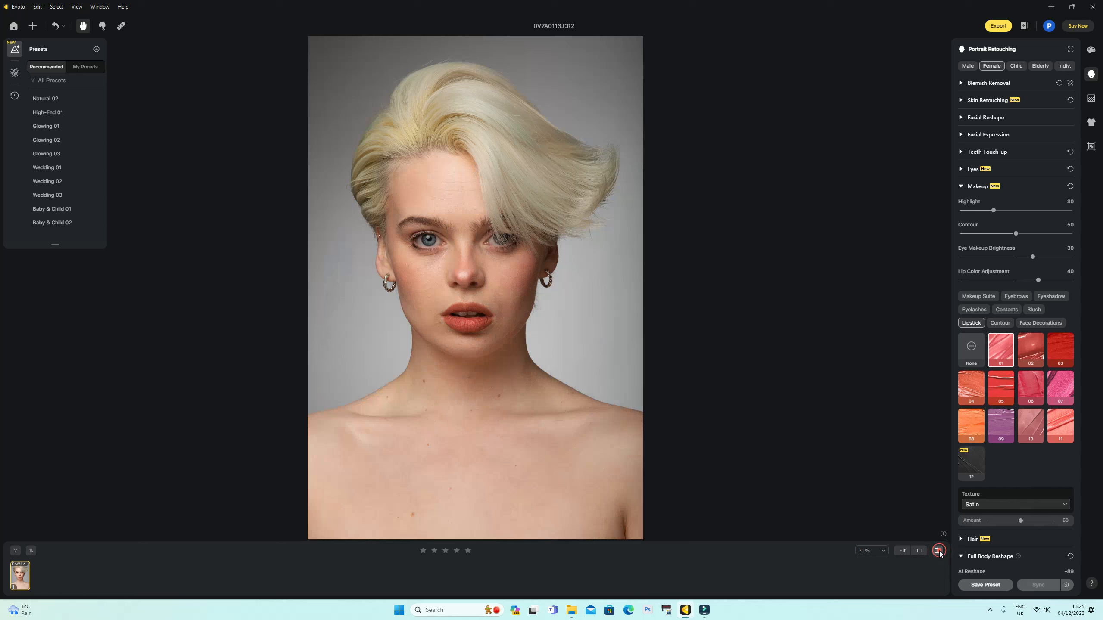
{"action": "left_click", "coordinate": [938, 551]}
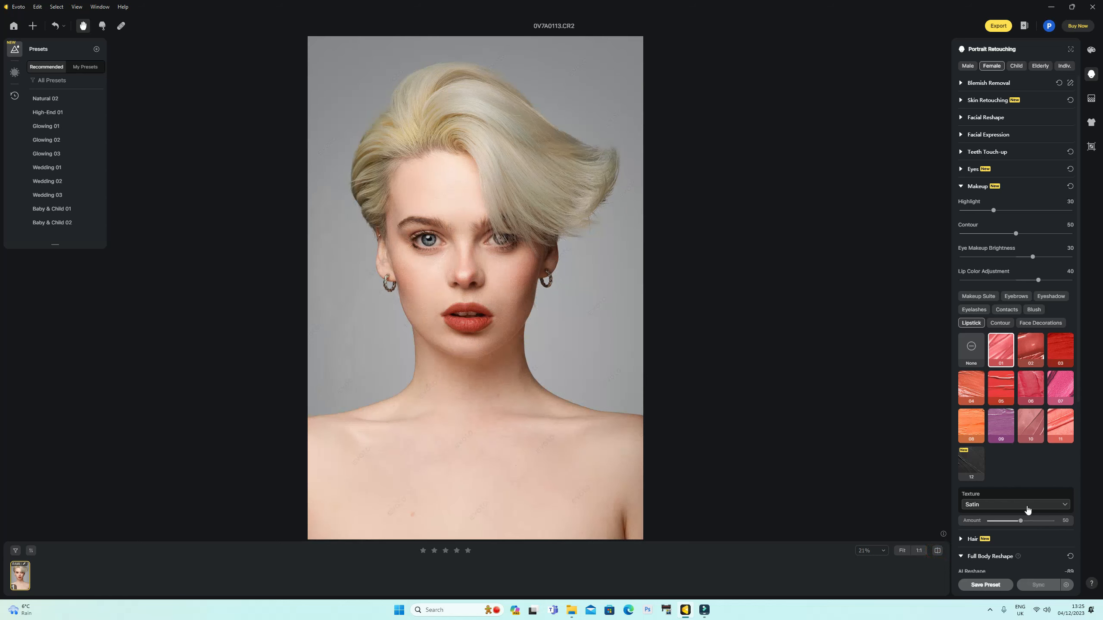
Set the lipstick texture to Glossy and compare the lips before and after
{"action": "left_click", "coordinate": [1011, 505]}
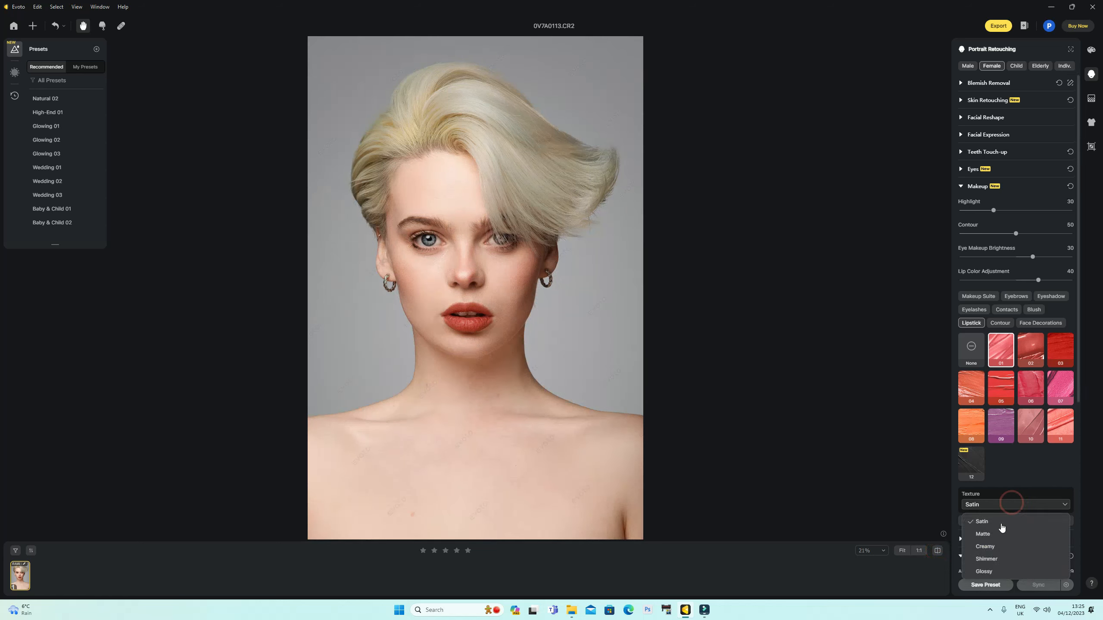
{"action": "left_click", "coordinate": [990, 573]}
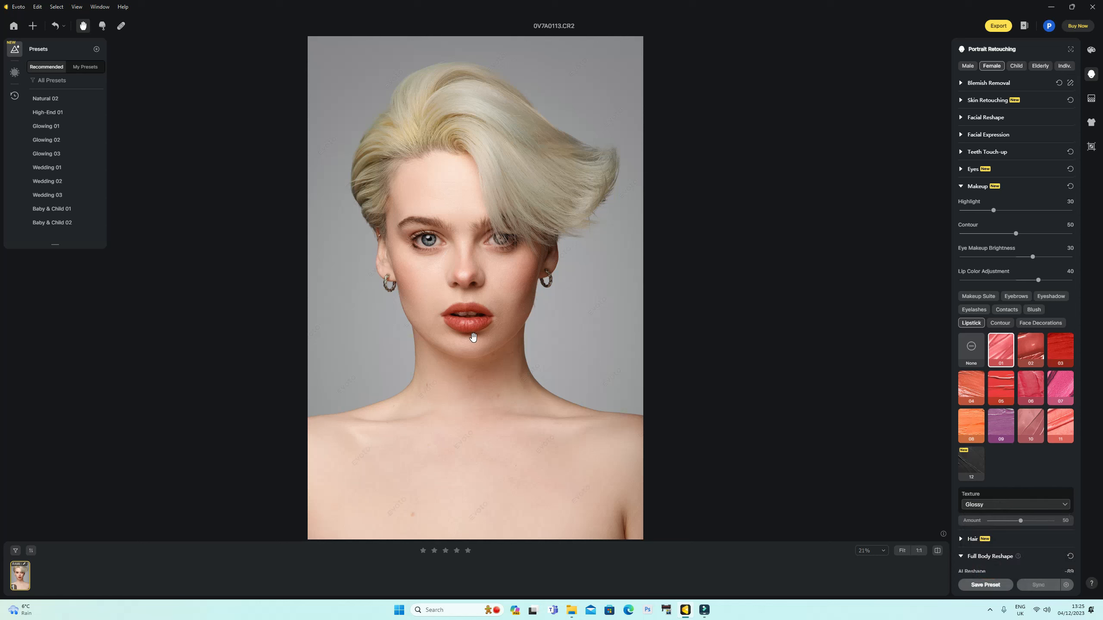
{"action": "left_click", "coordinate": [938, 552]}
{"action": "left_click", "coordinate": [937, 551]}
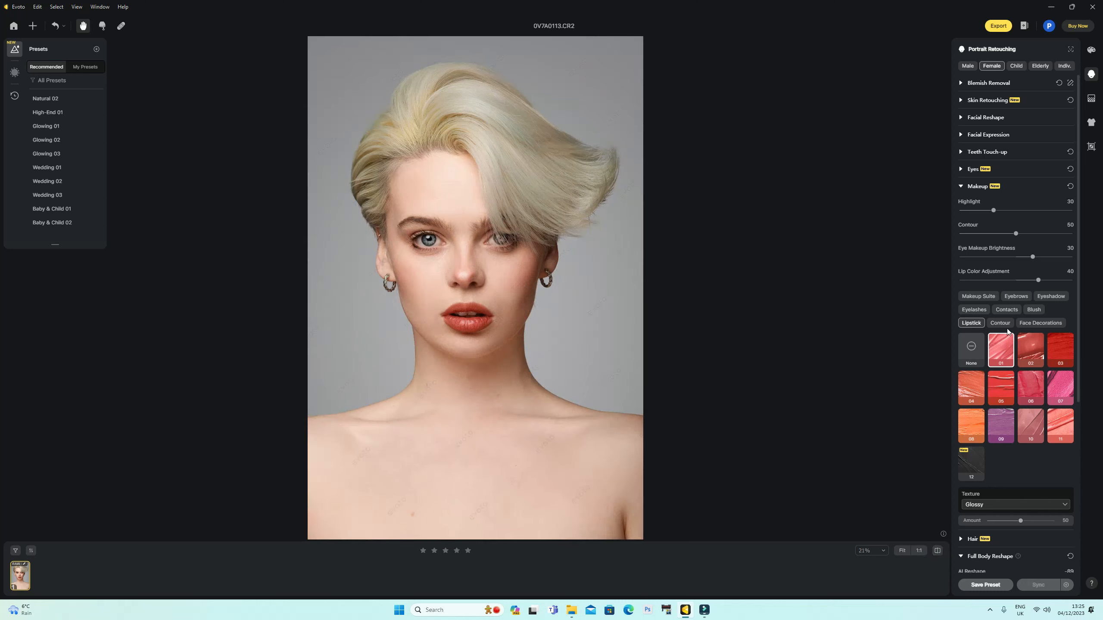
Try eyelash styles 03, 10 and 01, apply style 02, and compare the eyes with the original portrait
{"action": "left_click", "coordinate": [971, 310]}
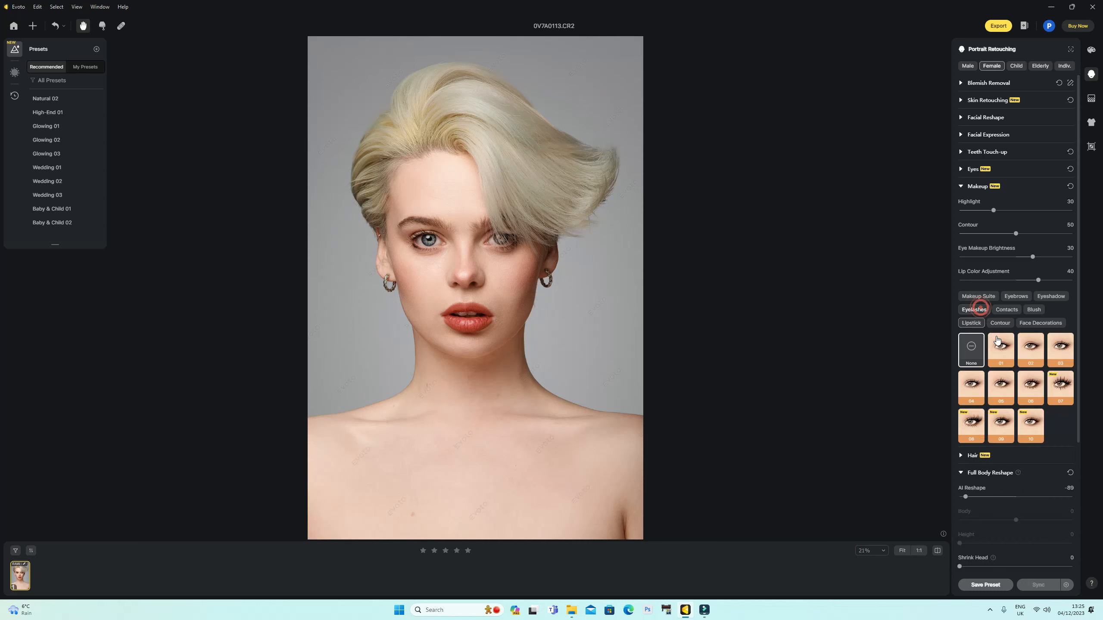
{"action": "left_click", "coordinate": [1031, 351]}
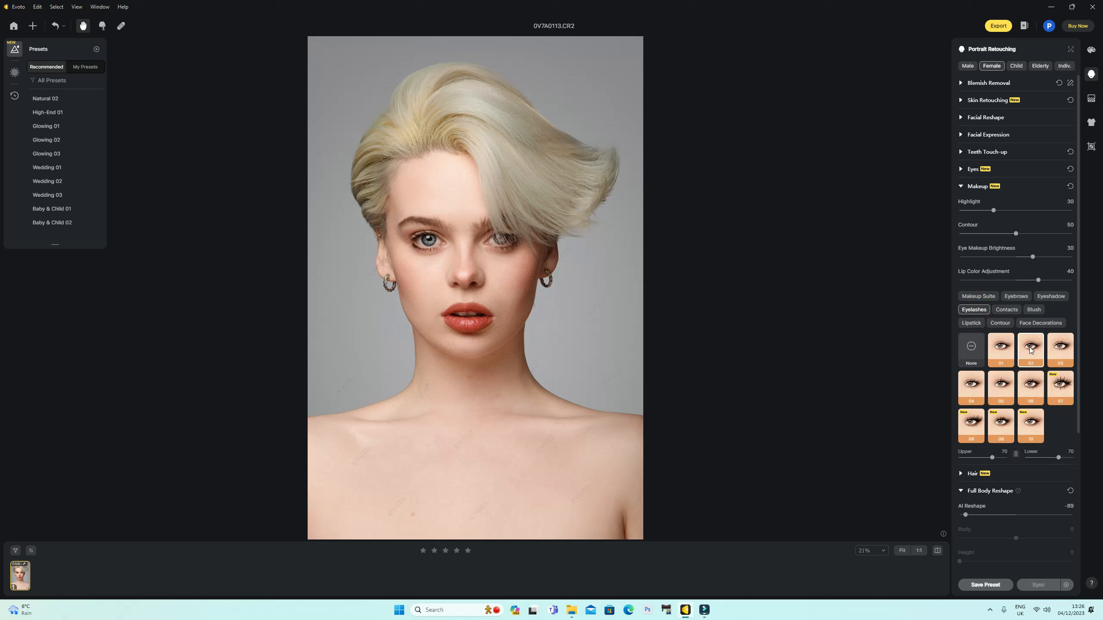
{"action": "left_click", "coordinate": [1062, 355]}
{"action": "left_click", "coordinate": [1032, 426]}
{"action": "left_click", "coordinate": [1007, 355]}
{"action": "left_click", "coordinate": [1033, 349]}
{"action": "left_click", "coordinate": [937, 551]}
{"action": "left_click", "coordinate": [937, 551]}
{"action": "left_click", "coordinate": [937, 551]}
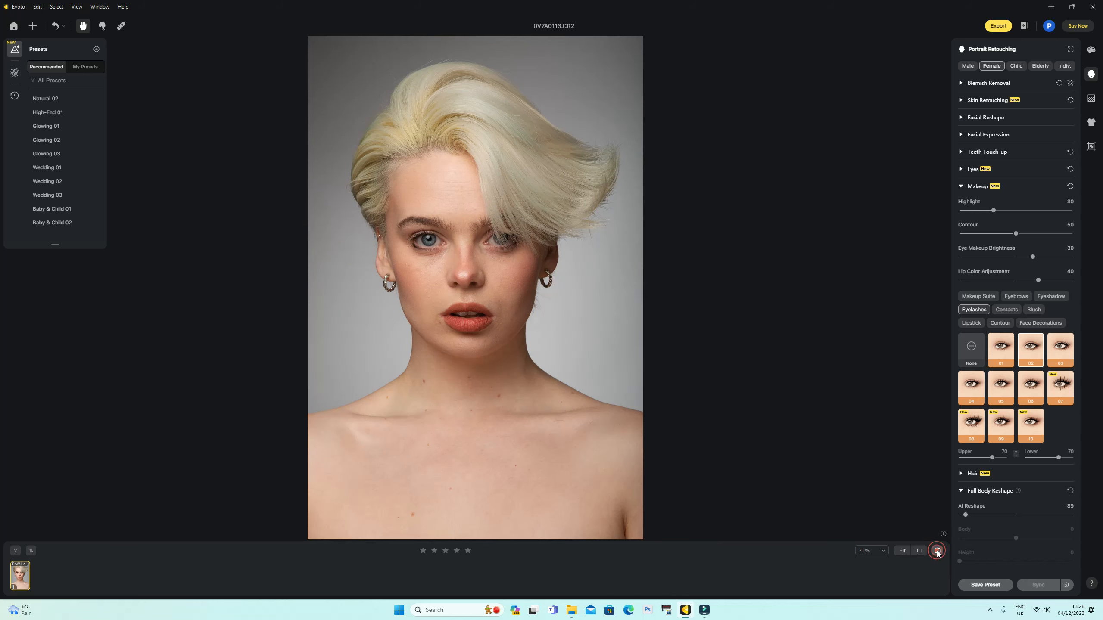
{"action": "left_click", "coordinate": [937, 551]}
{"action": "left_click", "coordinate": [937, 551]}
{"action": "left_click", "coordinate": [938, 551]}
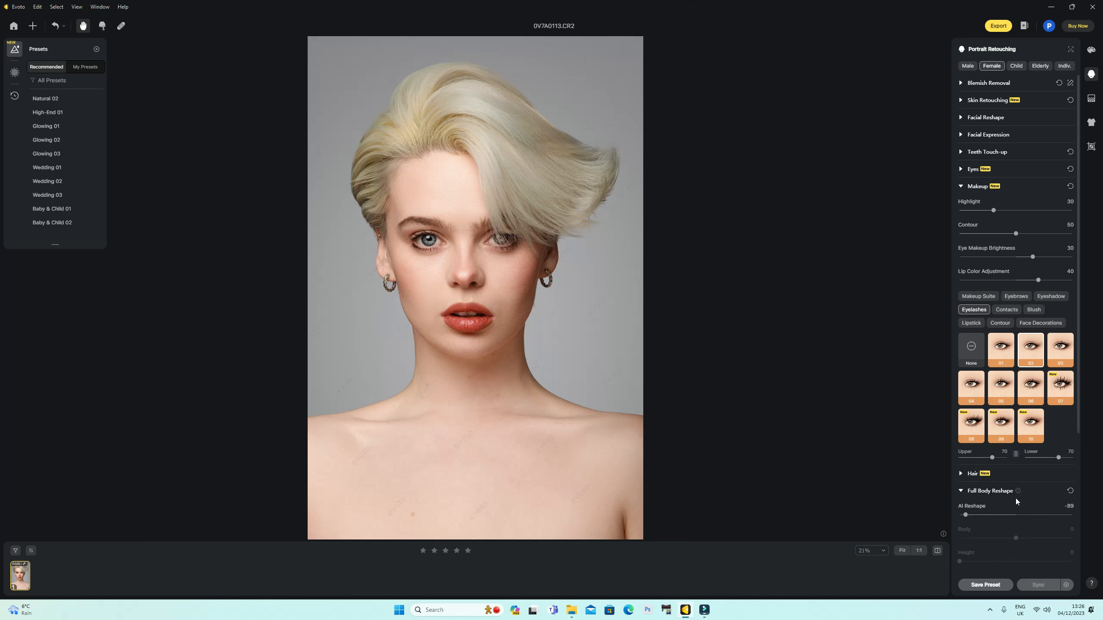
Try eyebrow styles 01, 02 and 03 and compare the last one with the original portrait
{"action": "left_click", "coordinate": [1016, 297]}
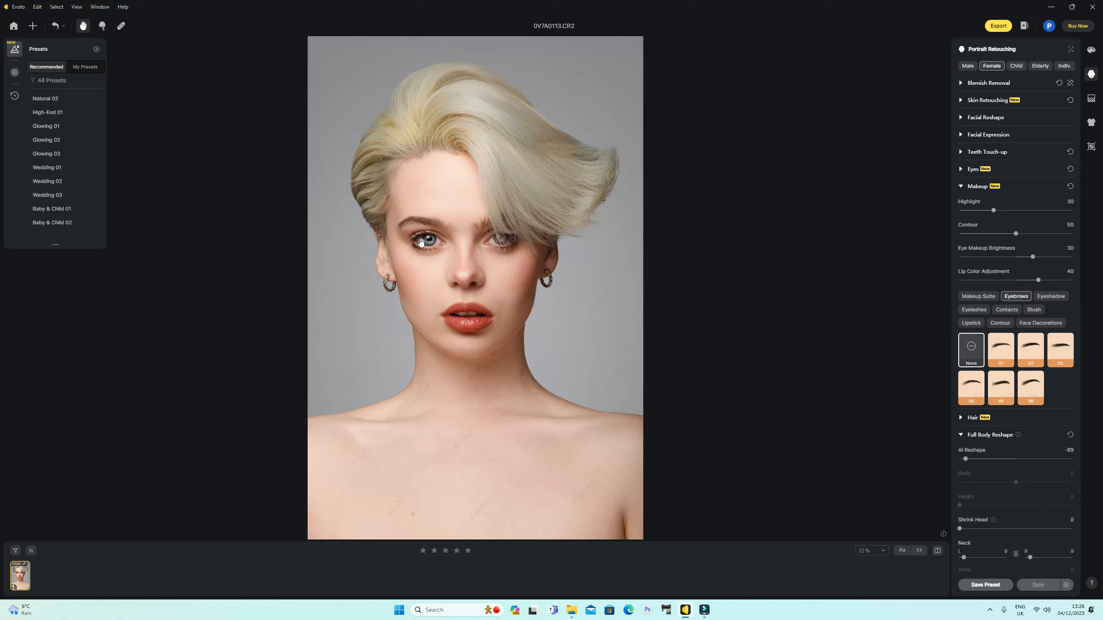
{"action": "left_click", "coordinate": [1007, 350]}
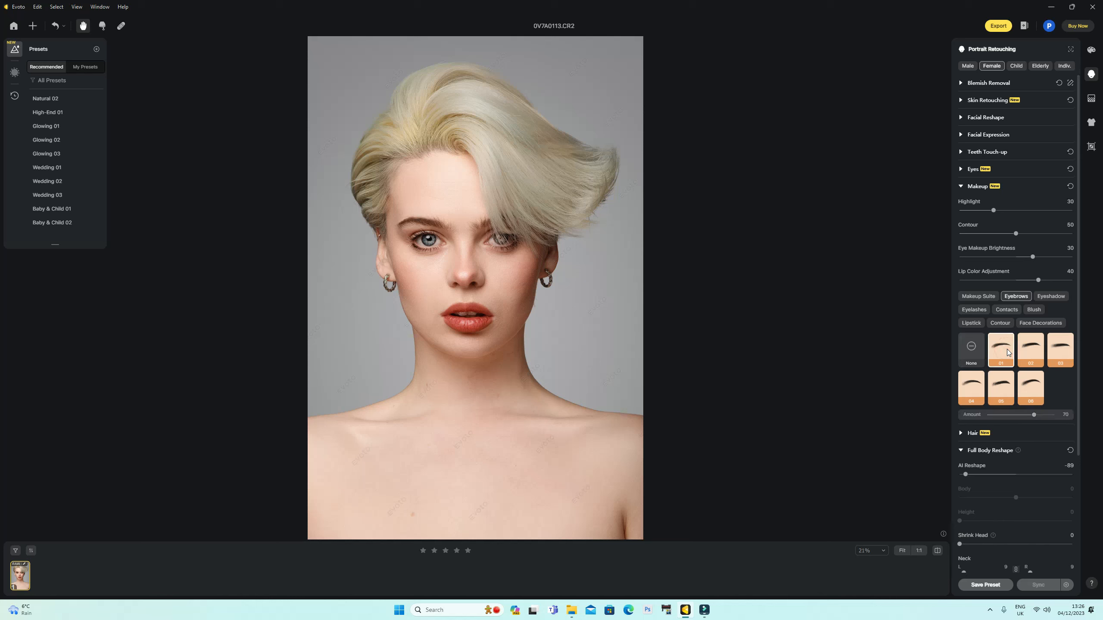
{"action": "left_click", "coordinate": [1025, 347]}
{"action": "left_click", "coordinate": [1056, 351]}
{"action": "left_click", "coordinate": [937, 551]}
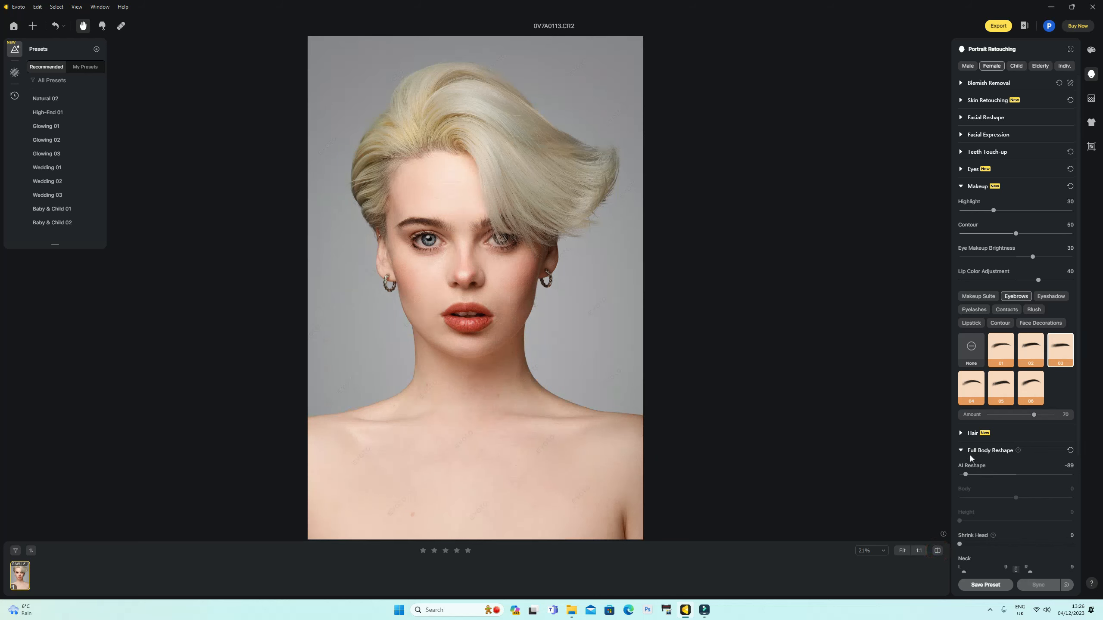
Try eyebrow style 04 and compare it with the original eyebrows
{"action": "left_click", "coordinate": [972, 390]}
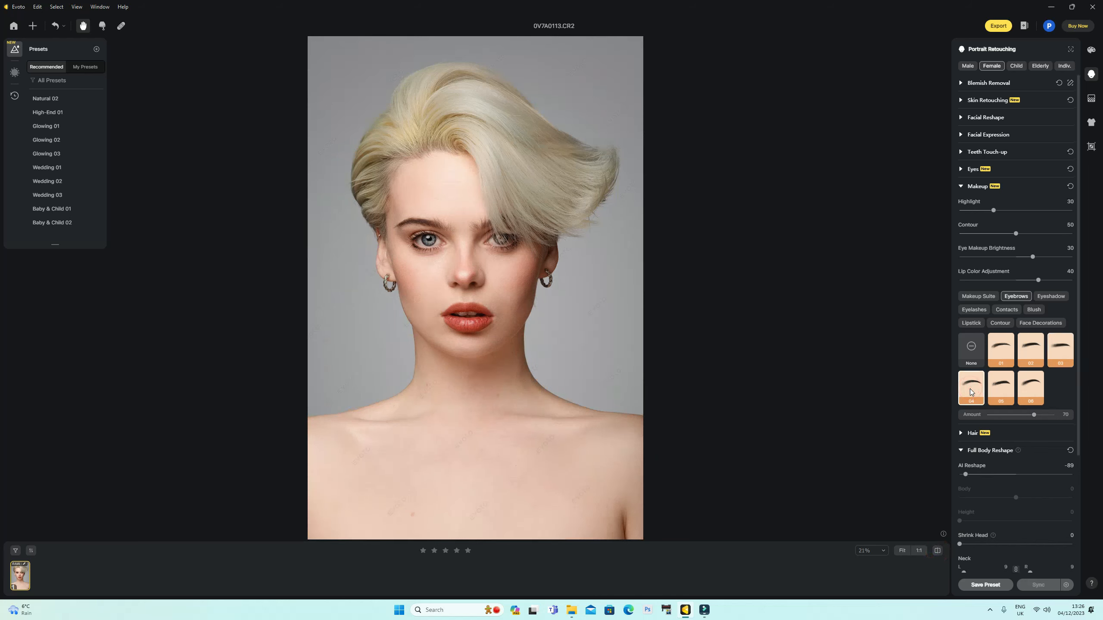
{"action": "left_click", "coordinate": [937, 551]}
{"action": "left_click", "coordinate": [937, 551]}
{"action": "left_click", "coordinate": [937, 551]}
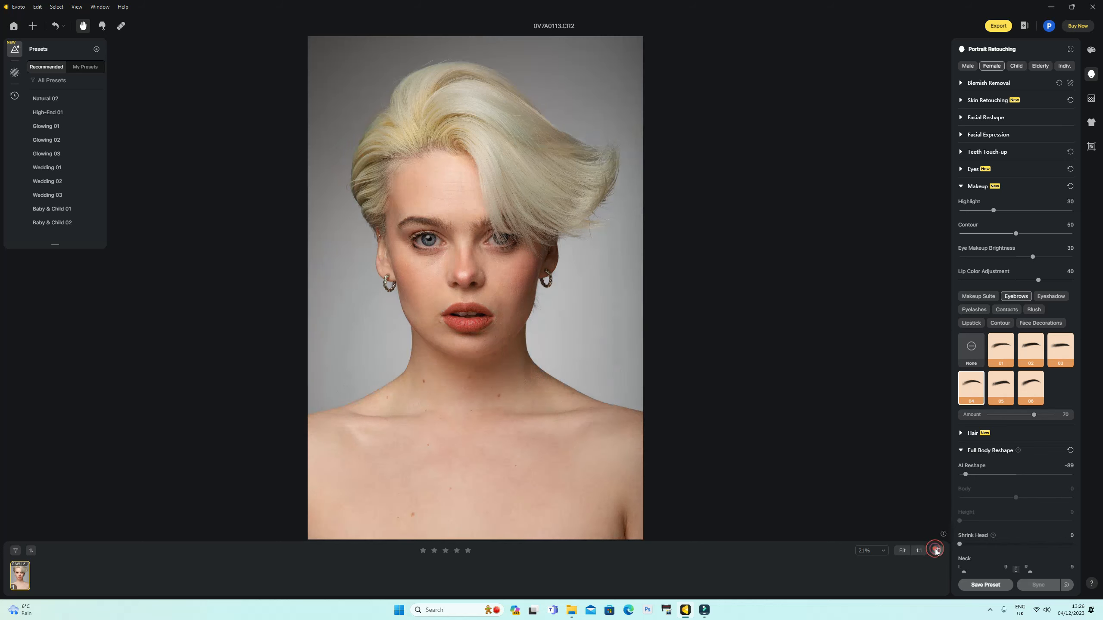
{"action": "left_click", "coordinate": [937, 551]}
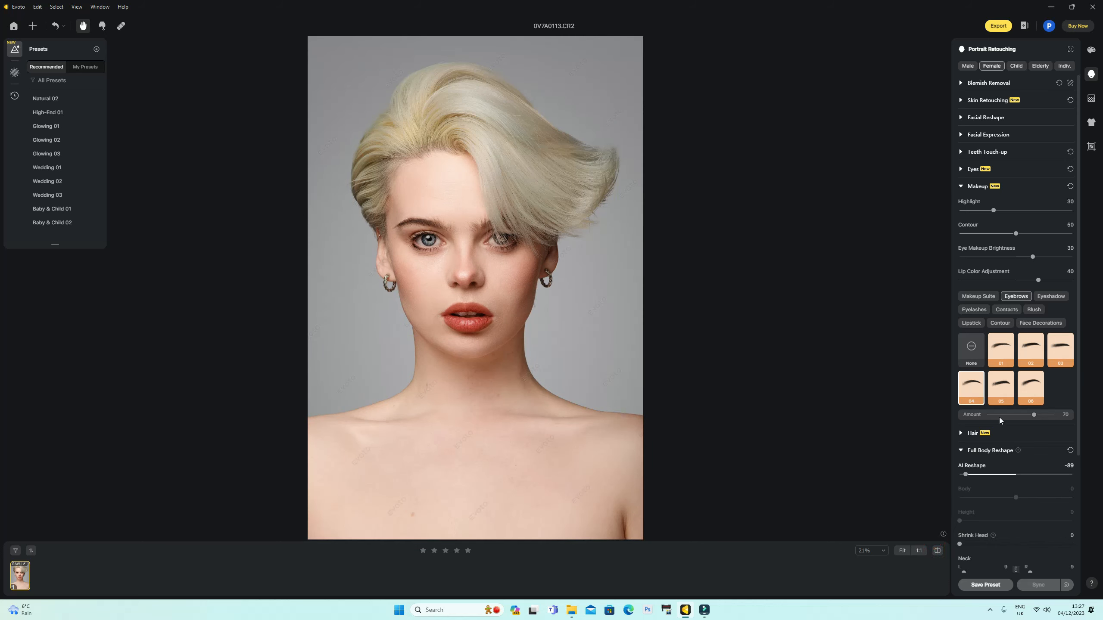
Try eyebrow style 05, apply style 06, and compare the portrait before and after several times
{"action": "left_click", "coordinate": [1002, 388]}
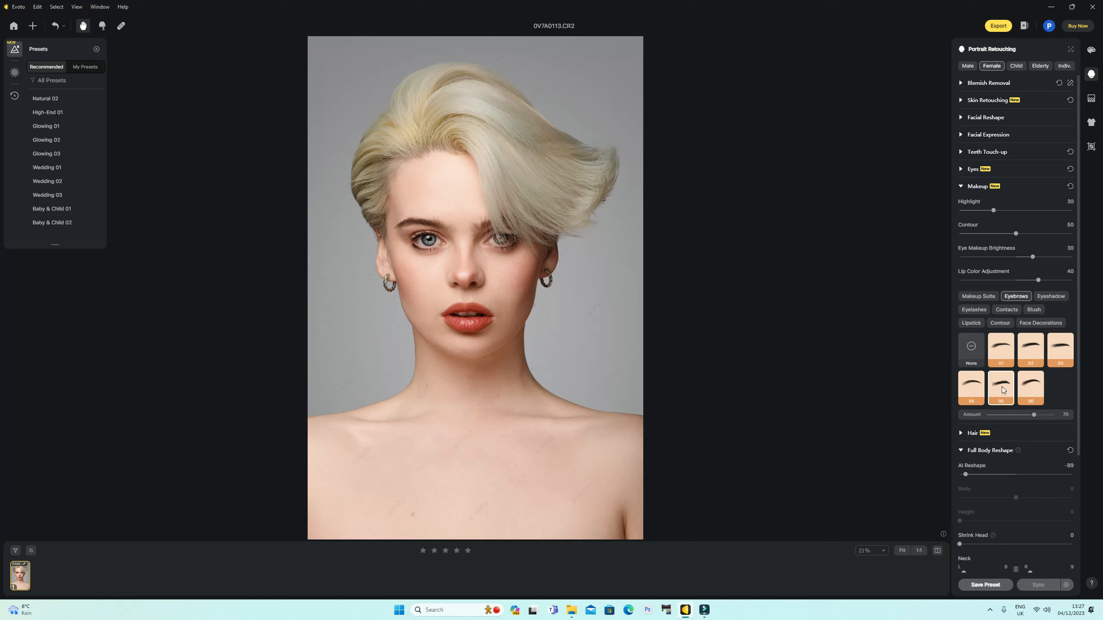
{"action": "left_click", "coordinate": [1024, 389]}
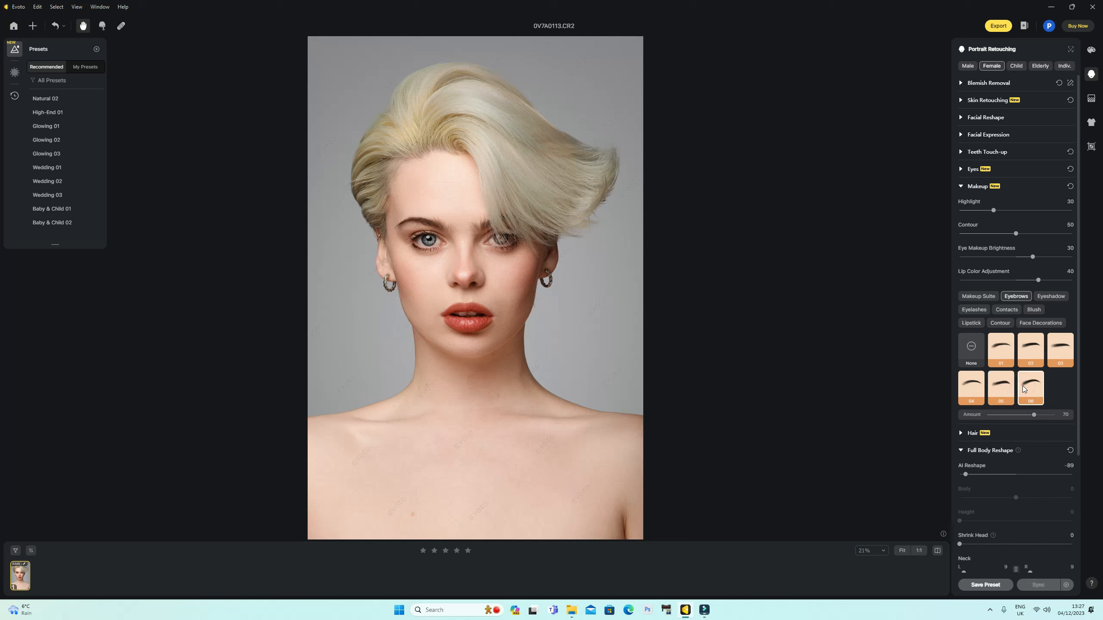
{"action": "left_click", "coordinate": [938, 551]}
{"action": "left_click", "coordinate": [938, 552]}
{"action": "left_click", "coordinate": [938, 551]}
{"action": "left_click", "coordinate": [937, 551]}
{"action": "left_click", "coordinate": [937, 552]}
{"action": "left_click", "coordinate": [937, 551]}
{"action": "left_click", "coordinate": [937, 551]}
{"action": "left_click", "coordinate": [938, 551]}
Raise the eyebrow height to 70 on both sides in the facial reshaping settings
{"action": "left_click", "coordinate": [960, 118]}
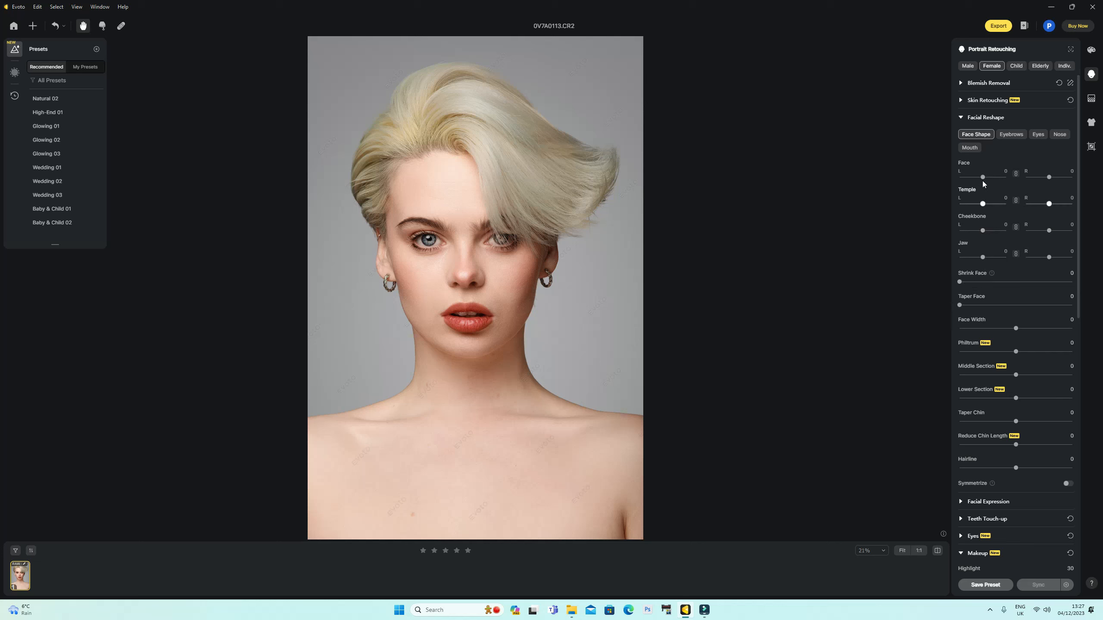
{"action": "left_click", "coordinate": [1016, 137]}
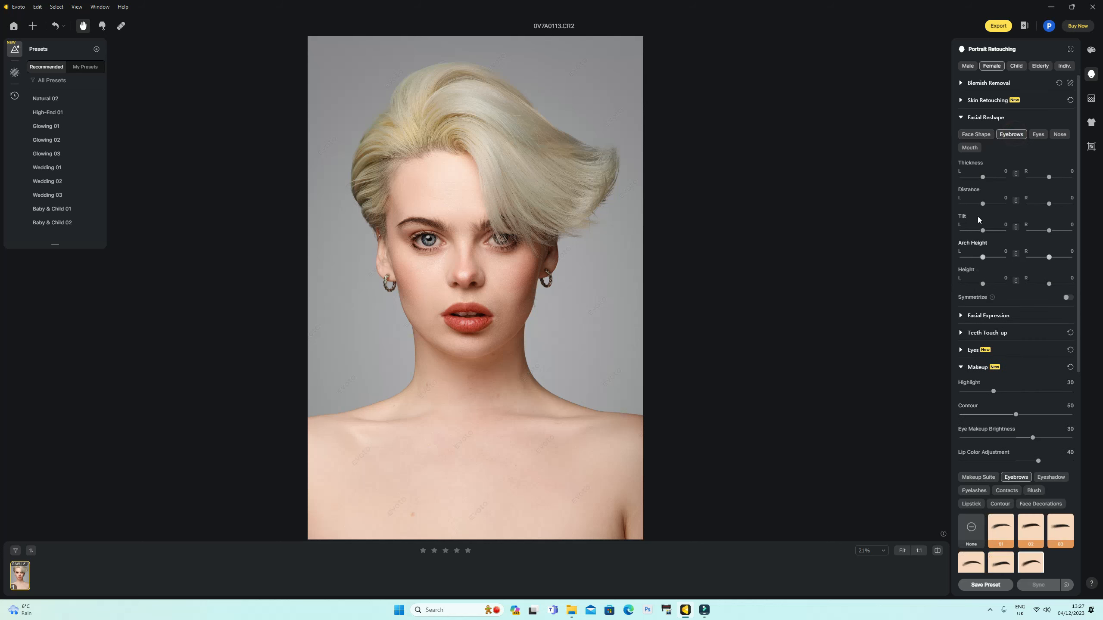
{"action": "left_click_drag", "start_coordinate": [983, 284], "coordinate": [999, 290]}
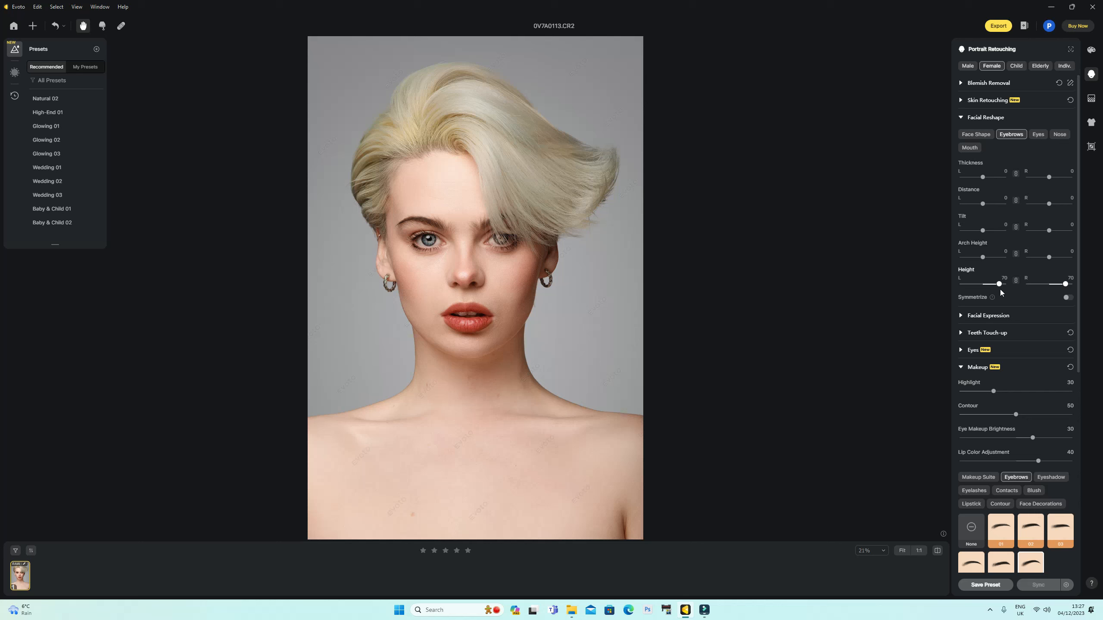
Set the eyebrow arch height to 30 on both sides and compare the portrait before and after
{"action": "left_click", "coordinate": [938, 551]}
{"action": "left_click", "coordinate": [937, 551]}
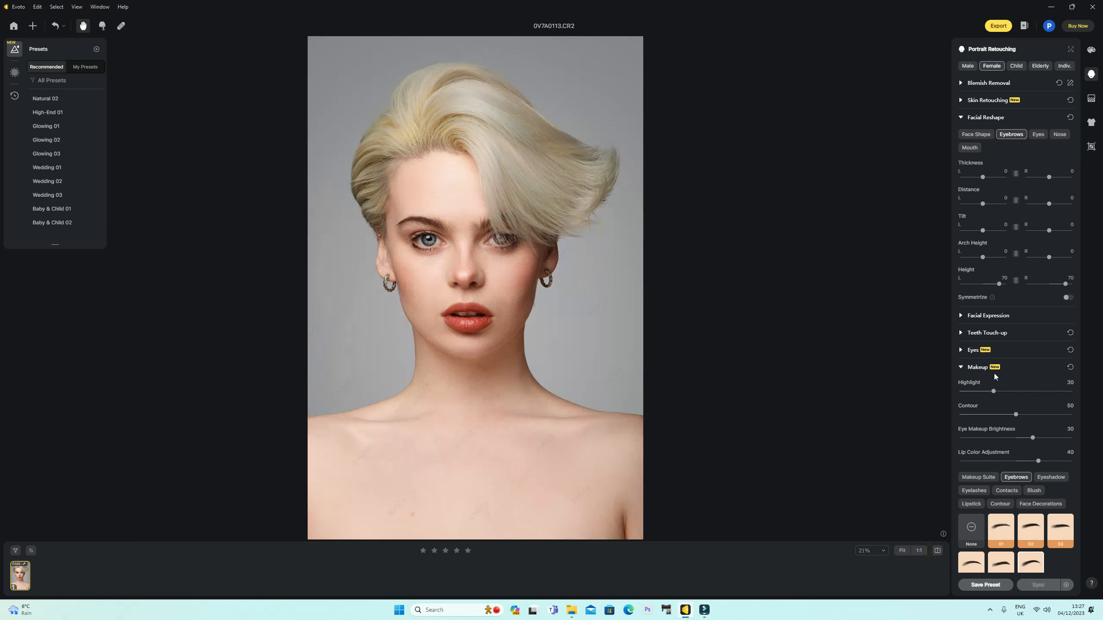
{"action": "left_click_drag", "start_coordinate": [983, 257], "coordinate": [990, 258]}
{"action": "left_click", "coordinate": [938, 551]}
{"action": "left_click", "coordinate": [938, 551]}
{"action": "left_click", "coordinate": [938, 552]}
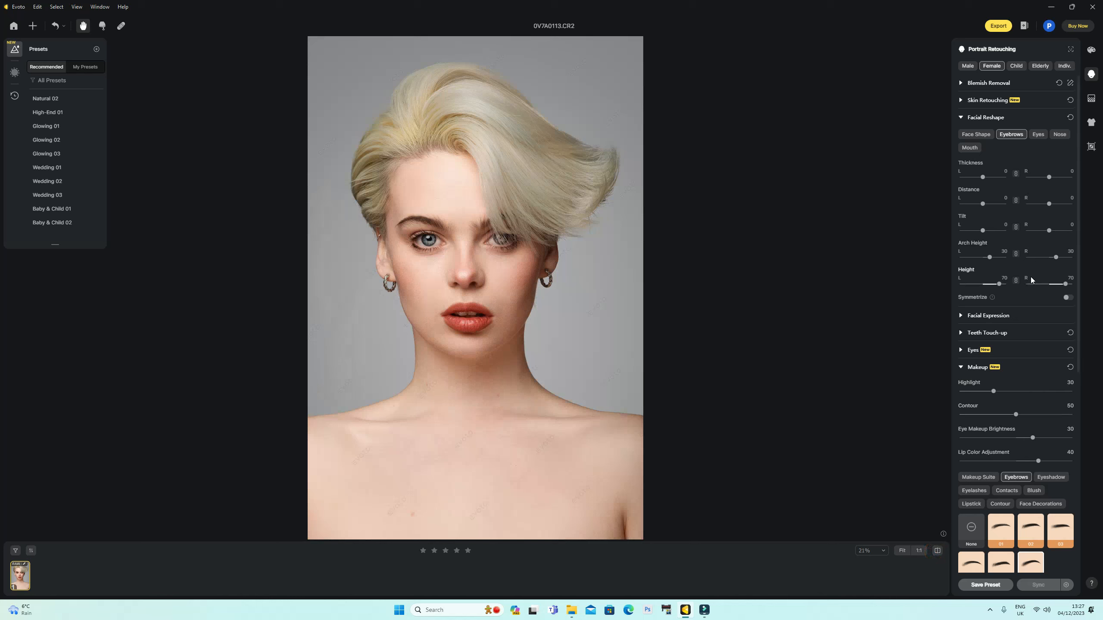
Try eyebrow makeup style 05 and compare the portrait with the original several times
{"action": "scroll", "coordinate": [1023, 526], "scroll_direction": "down", "scroll_amount": 2}
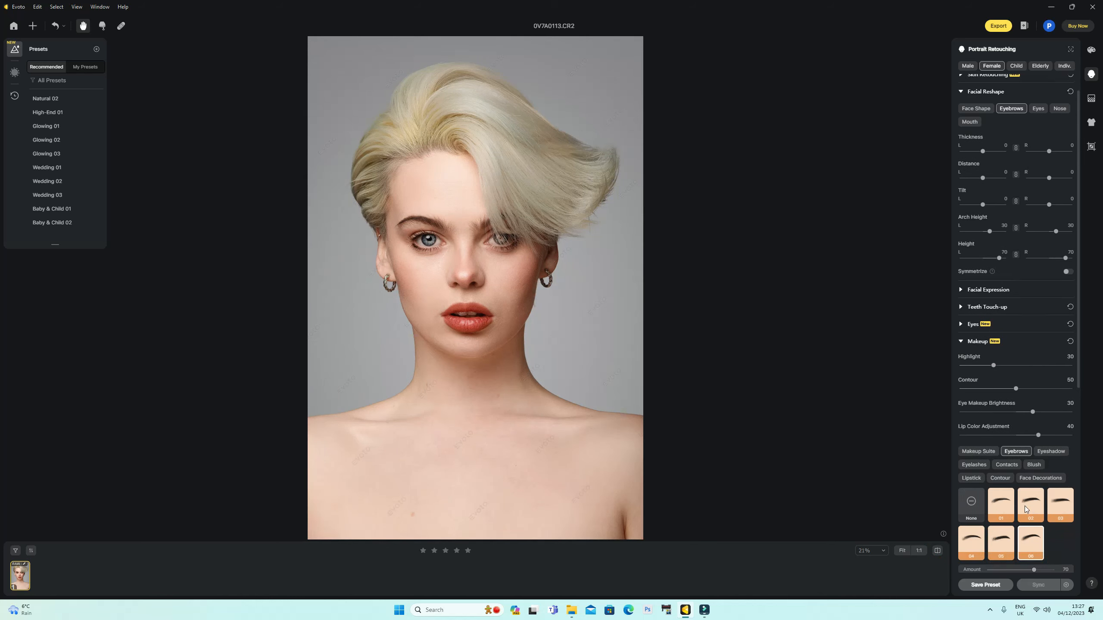
{"action": "left_click", "coordinate": [1001, 516]}
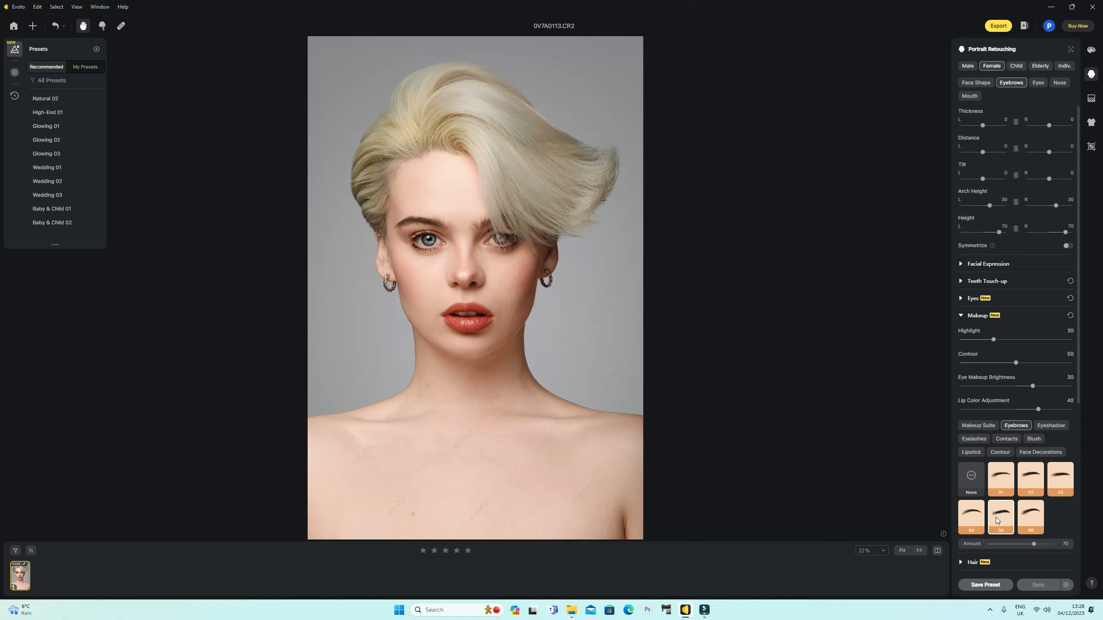
{"action": "left_click", "coordinate": [938, 551]}
{"action": "left_click", "coordinate": [937, 551]}
{"action": "left_click", "coordinate": [937, 551]}
{"action": "left_click", "coordinate": [937, 551]}
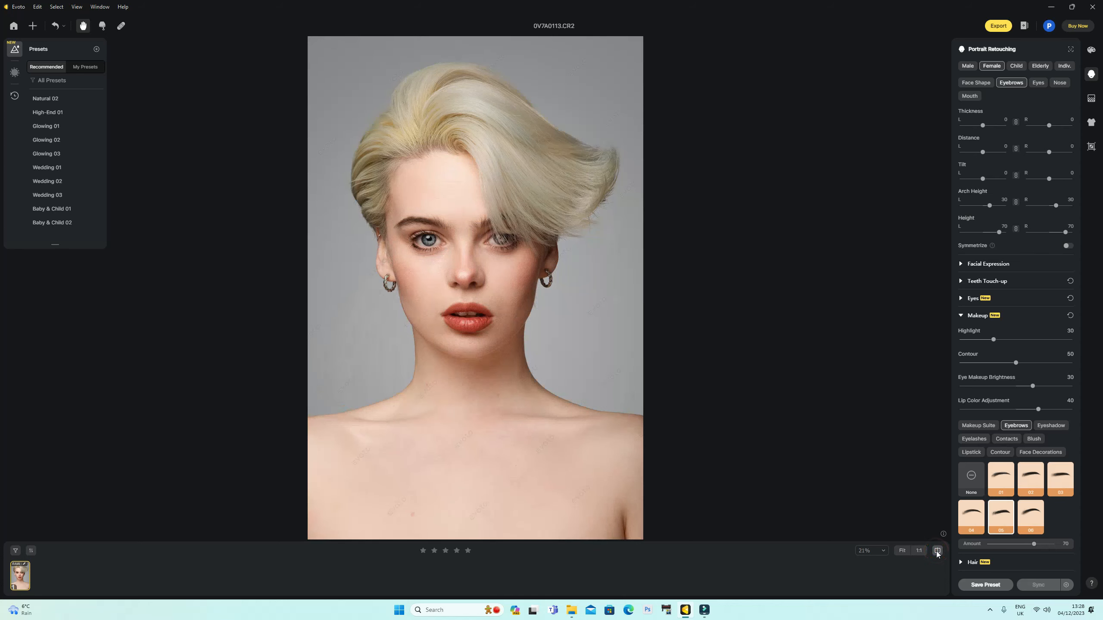
Try eyebrow makeup styles 04, 03 and 01, apply style 02, and compare it with the original portrait
{"action": "left_click", "coordinate": [967, 517]}
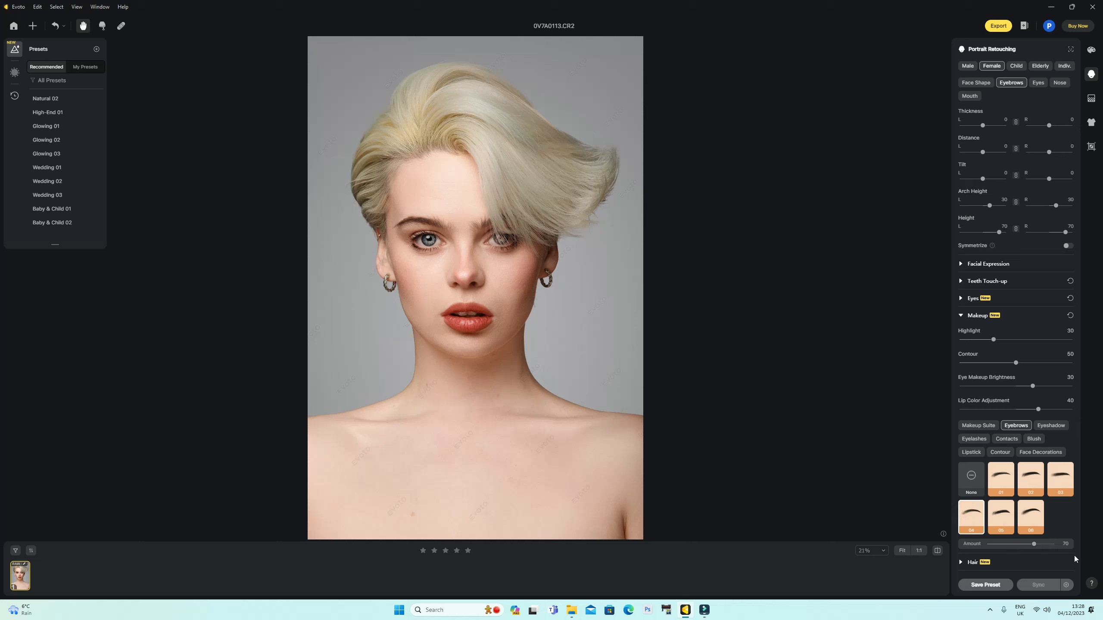
{"action": "left_click", "coordinate": [1056, 474]}
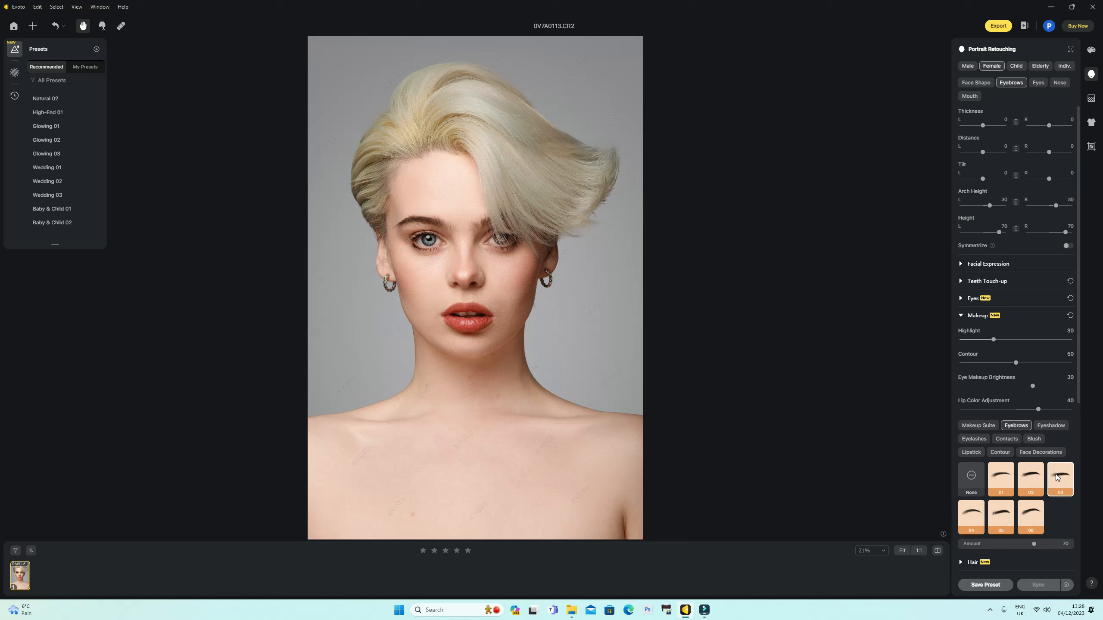
{"action": "left_click", "coordinate": [1029, 480]}
{"action": "left_click", "coordinate": [1005, 482]}
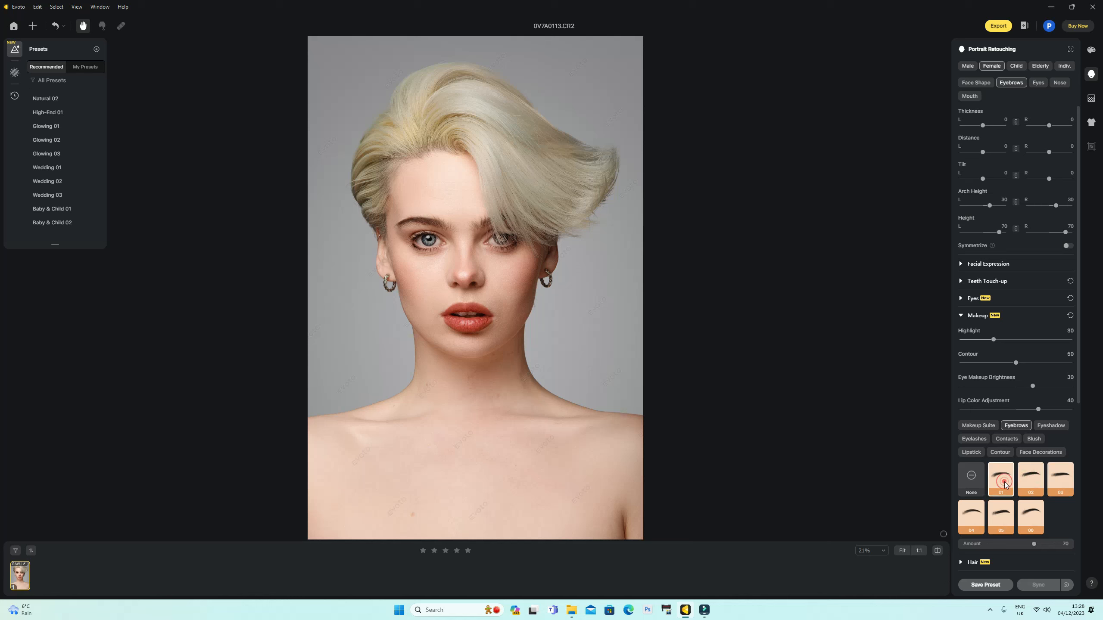
{"action": "left_click", "coordinate": [1038, 480]}
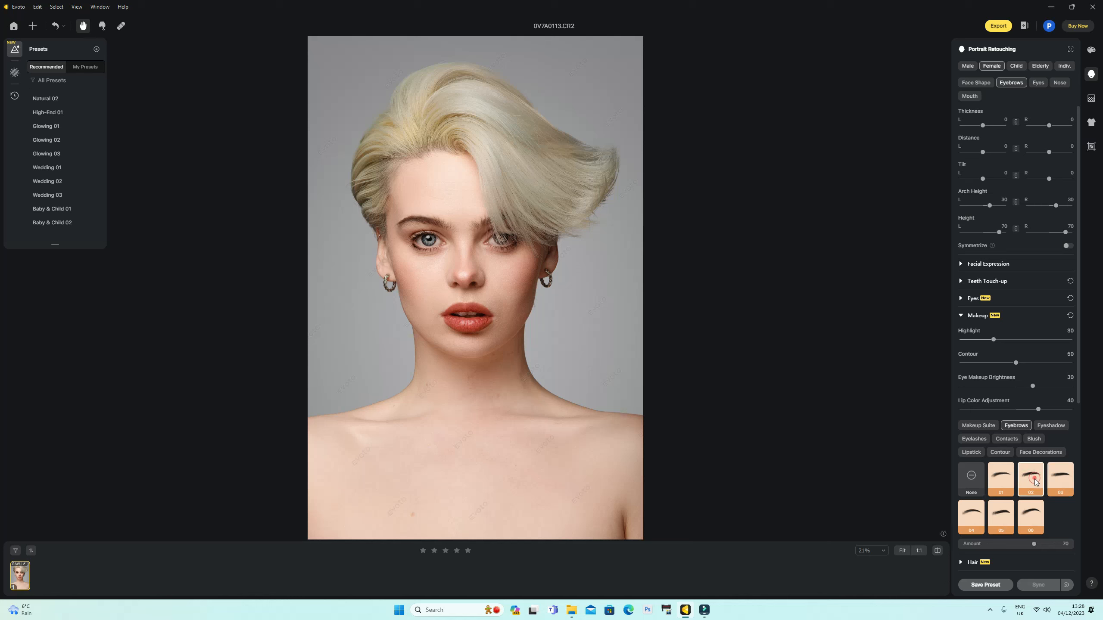
{"action": "left_click", "coordinate": [938, 551]}
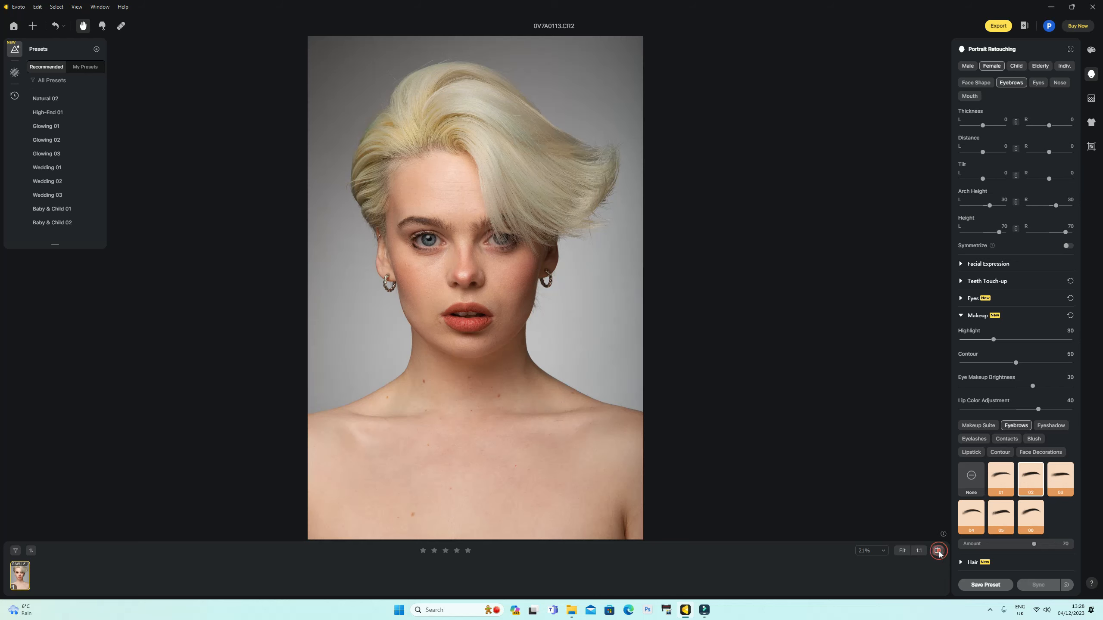
{"action": "left_click", "coordinate": [938, 551]}
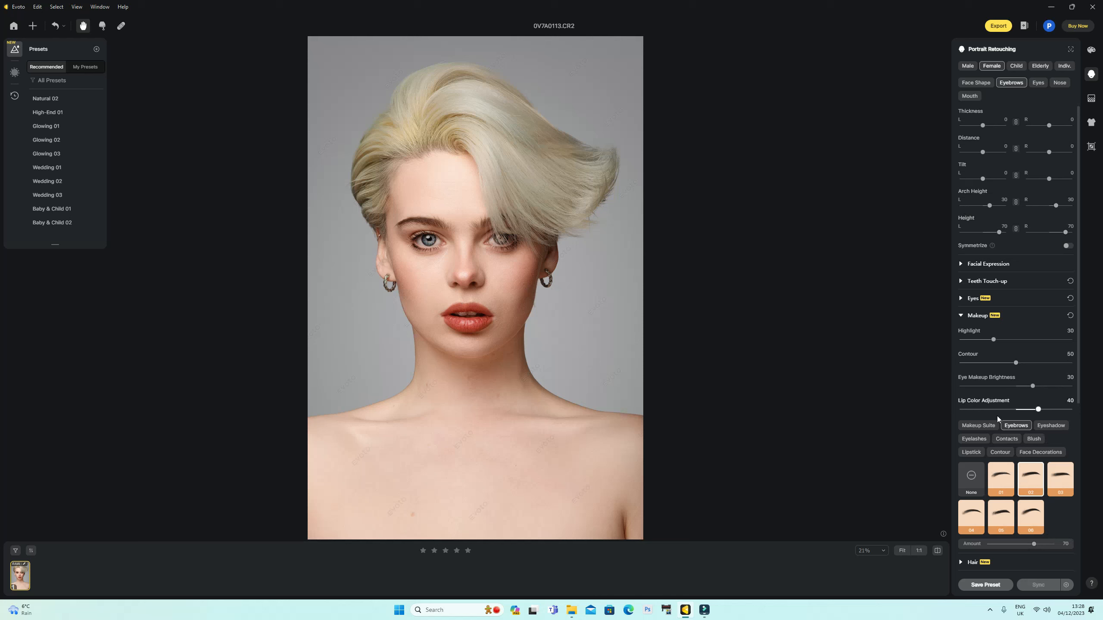
Collapse the body reshape and makeup settings, open the eye settings, and compare the face up close before and after
{"action": "scroll", "coordinate": [997, 415], "scroll_direction": "down", "scroll_amount": 2}
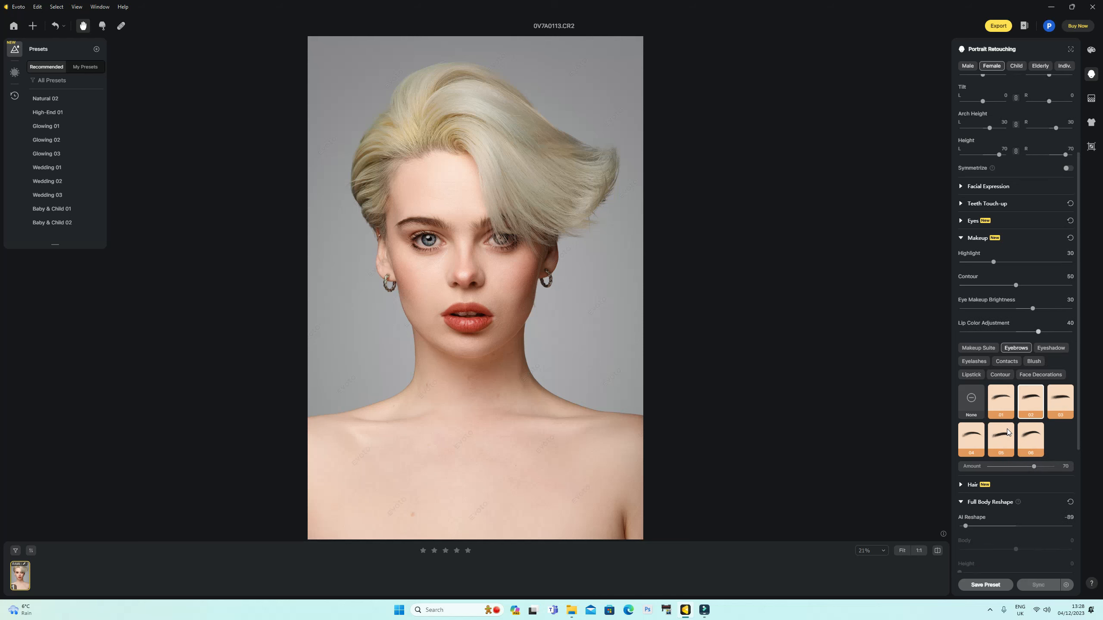
{"action": "left_click", "coordinate": [961, 502]}
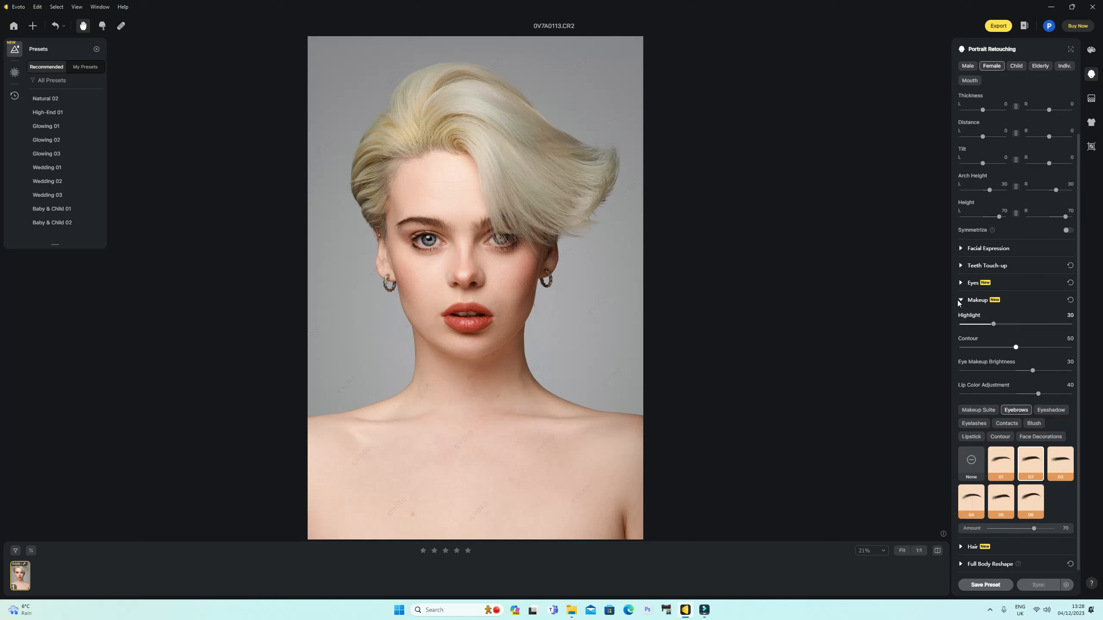
{"action": "left_click", "coordinate": [960, 300]}
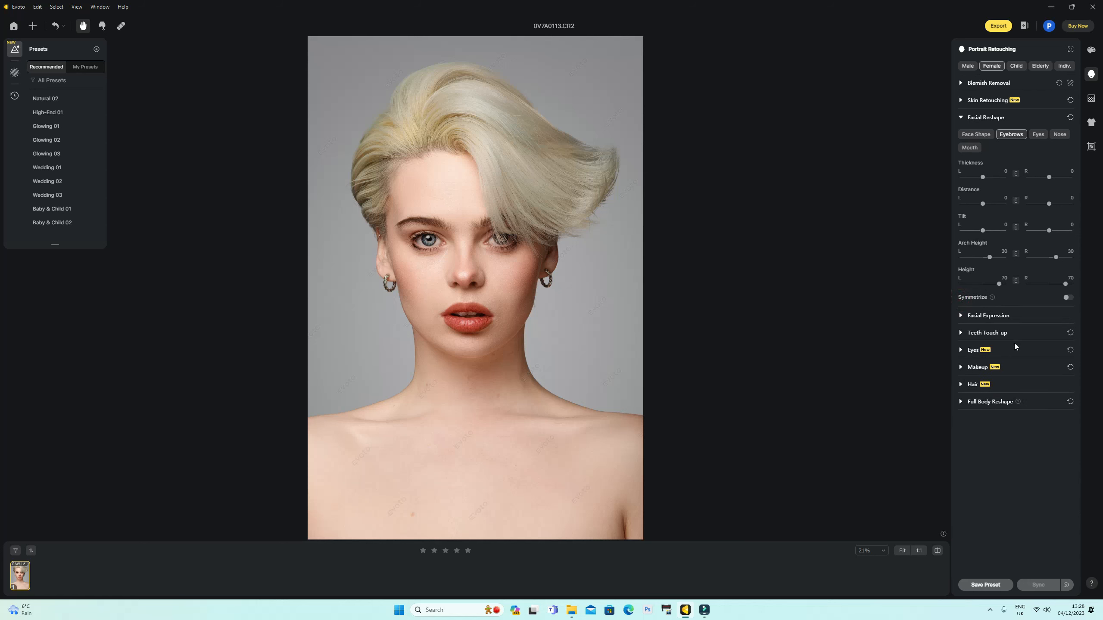
{"action": "left_click", "coordinate": [962, 350]}
{"action": "scroll", "coordinate": [468, 275], "scroll_direction": "up", "scroll_amount": 4}
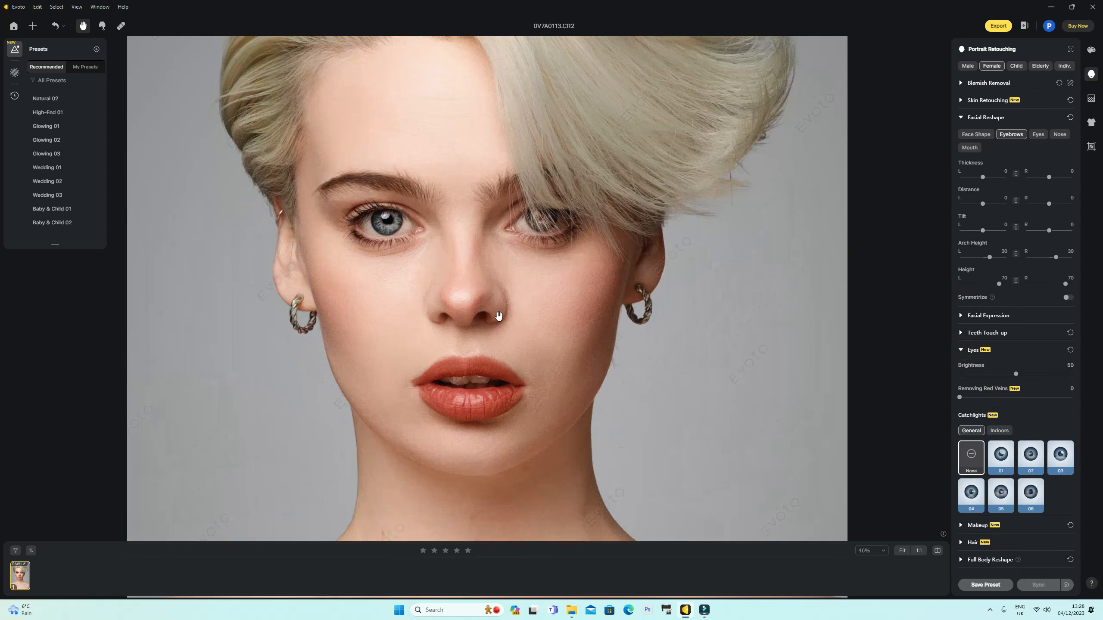
{"action": "left_click", "coordinate": [938, 551]}
{"action": "left_click", "coordinate": [937, 551]}
{"action": "left_click", "coordinate": [937, 551]}
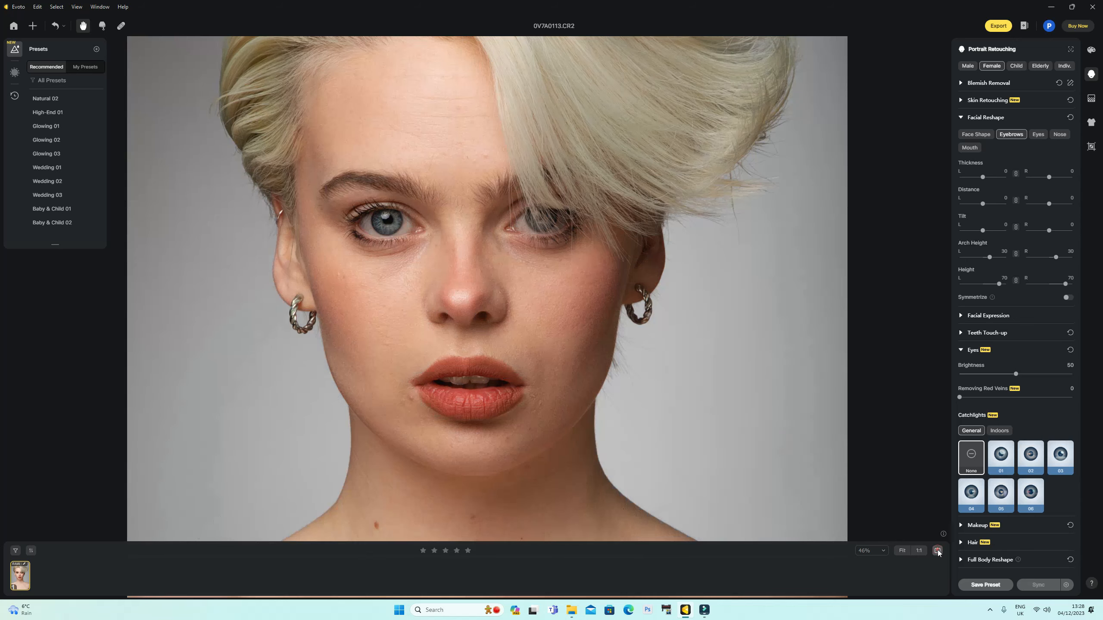
{"action": "left_click", "coordinate": [937, 551]}
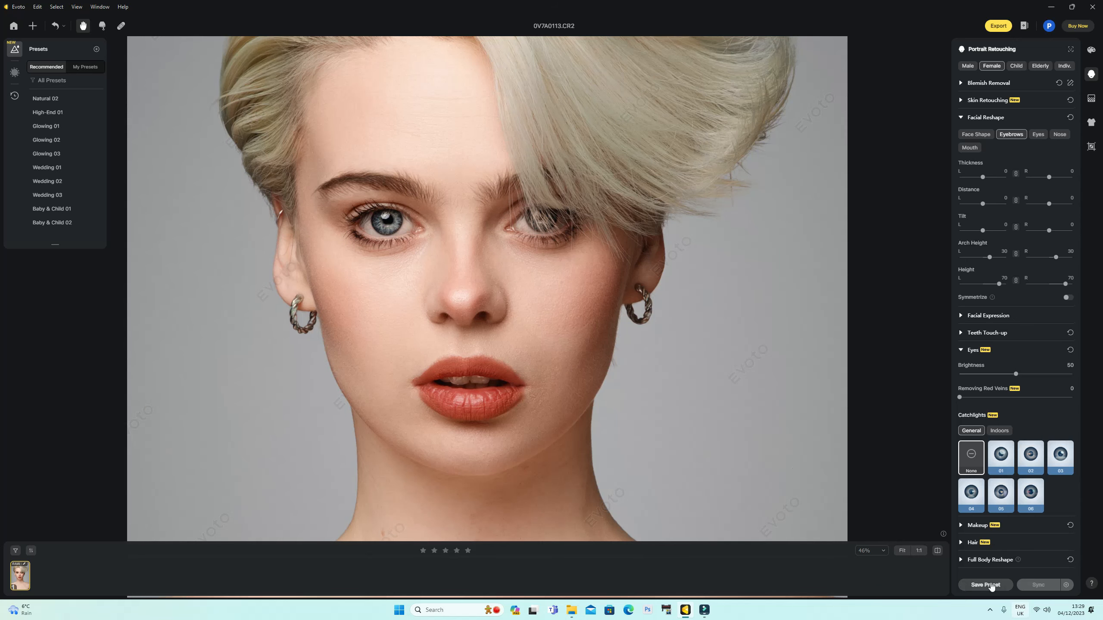
{"action": "left_click", "coordinate": [938, 552]}
{"action": "left_click", "coordinate": [938, 552]}
Try indoor catchlight styles 04, 05 and 06 on the eyes
{"action": "left_click", "coordinate": [999, 430]}
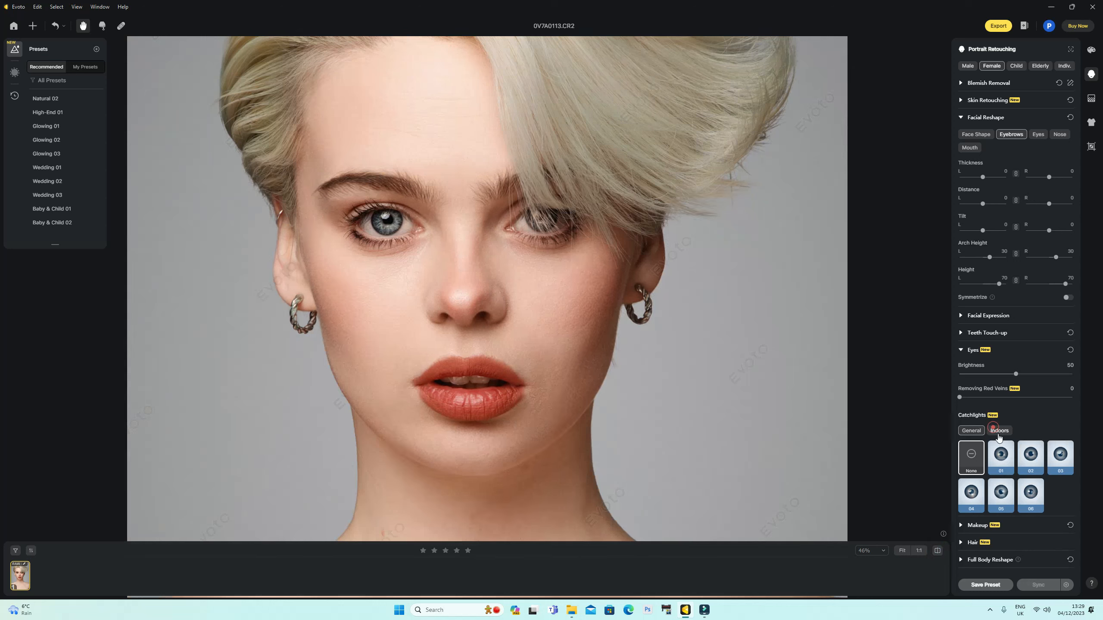
{"action": "left_click", "coordinate": [974, 499]}
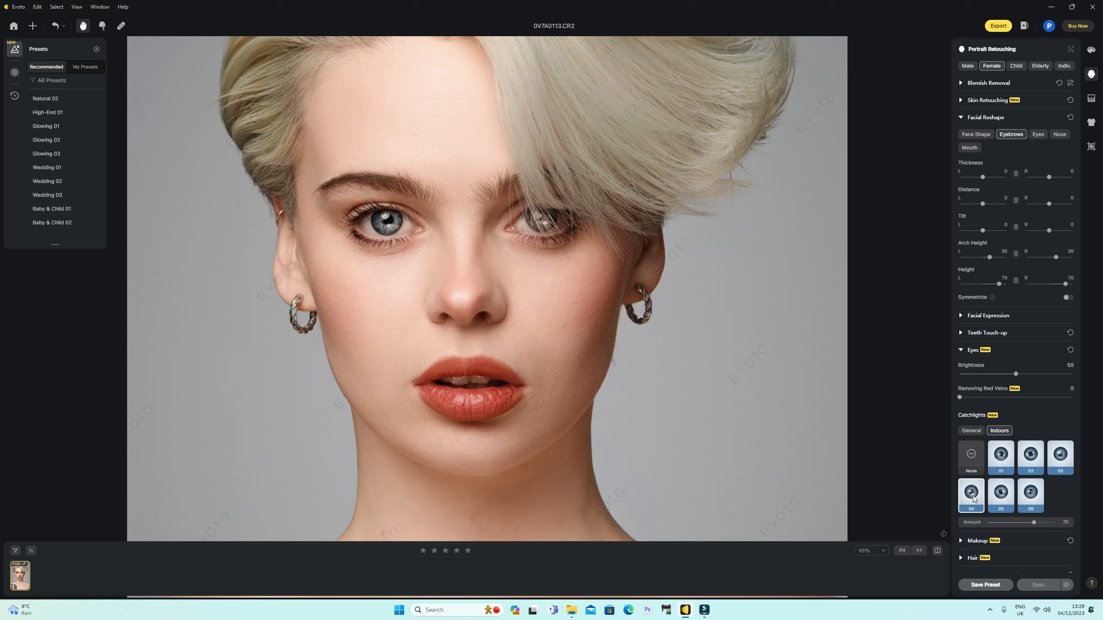
{"action": "left_click", "coordinate": [1007, 493]}
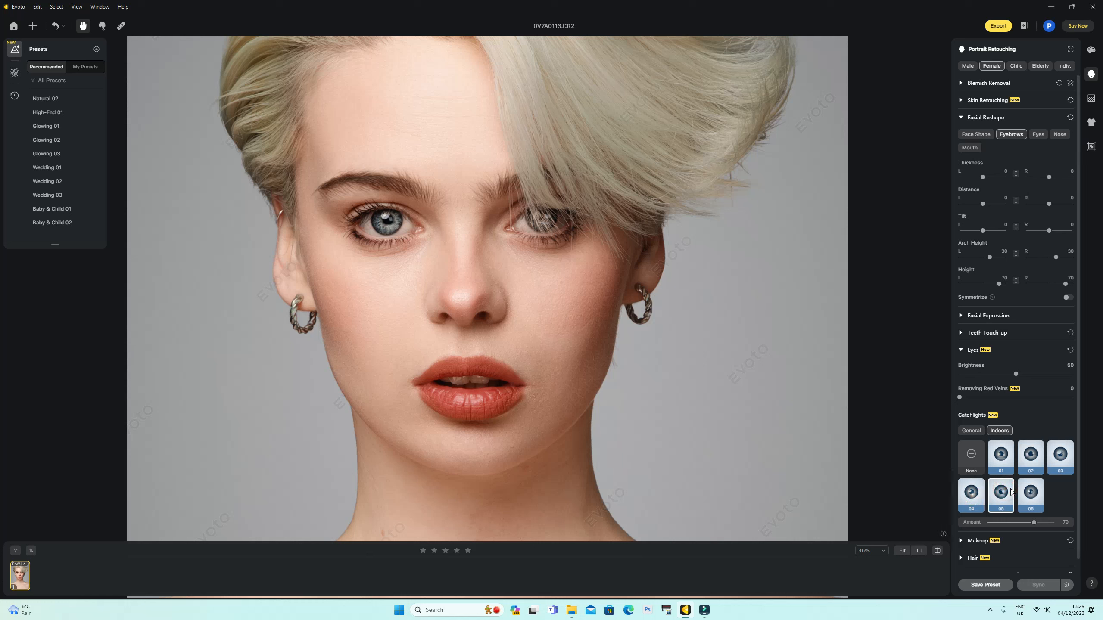
{"action": "left_click", "coordinate": [1025, 491]}
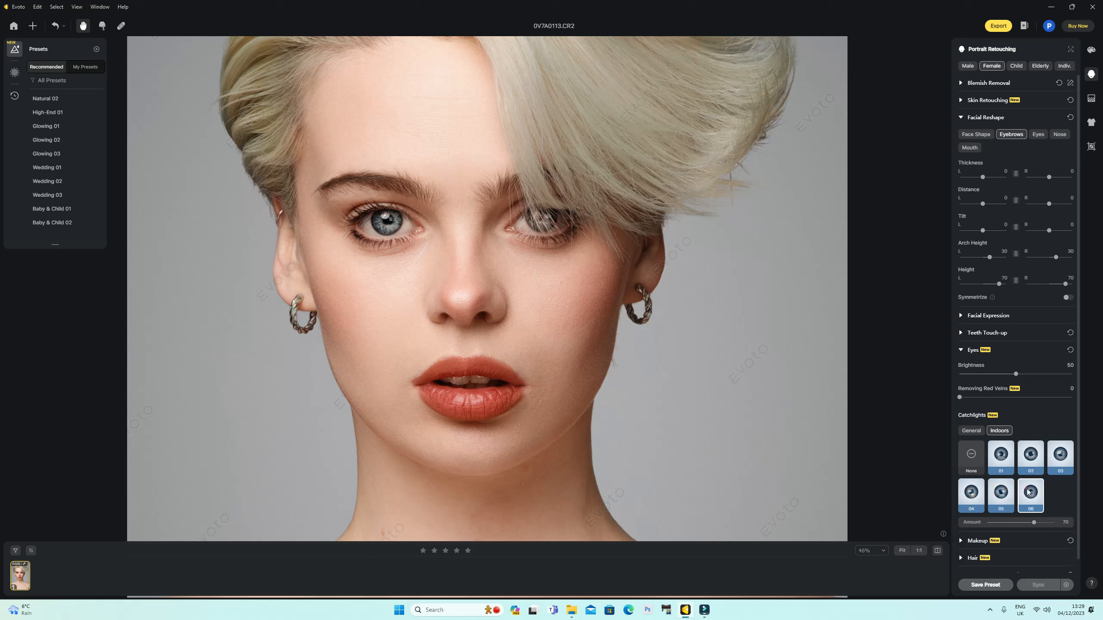
Try general catchlight styles 04 and 01, and set the catchlights back to None
{"action": "left_click", "coordinate": [972, 432]}
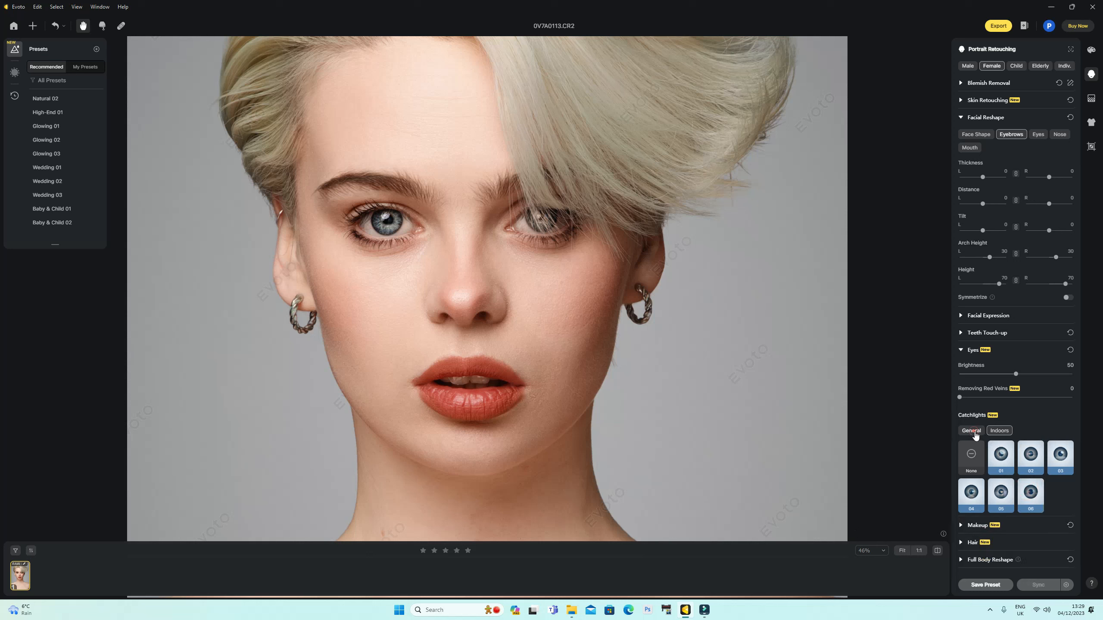
{"action": "left_click", "coordinate": [972, 494]}
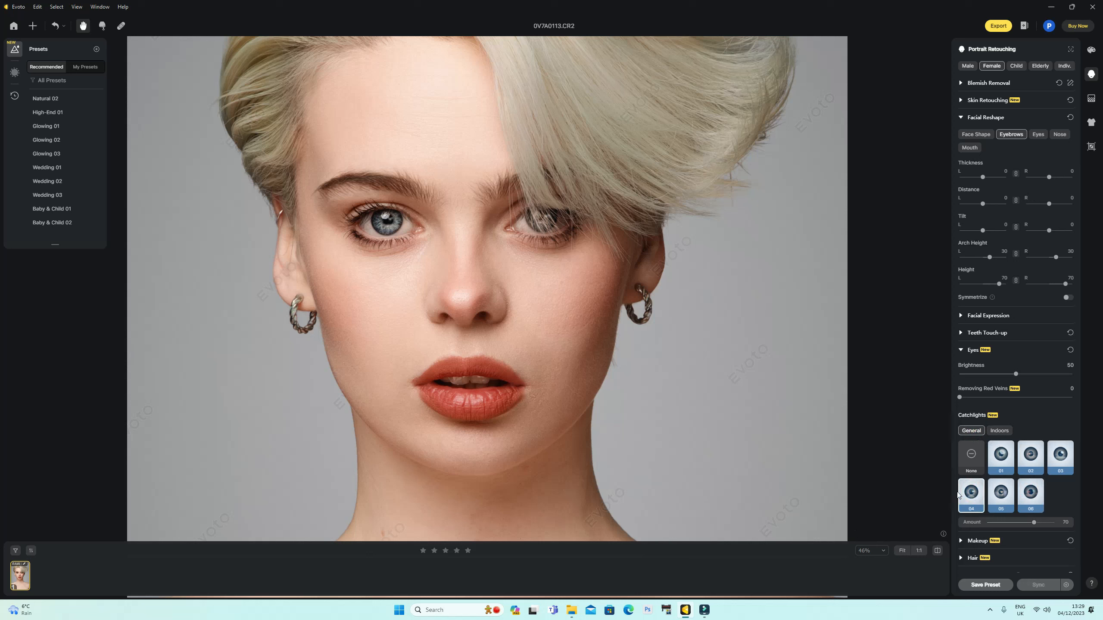
{"action": "left_click", "coordinate": [1004, 460]}
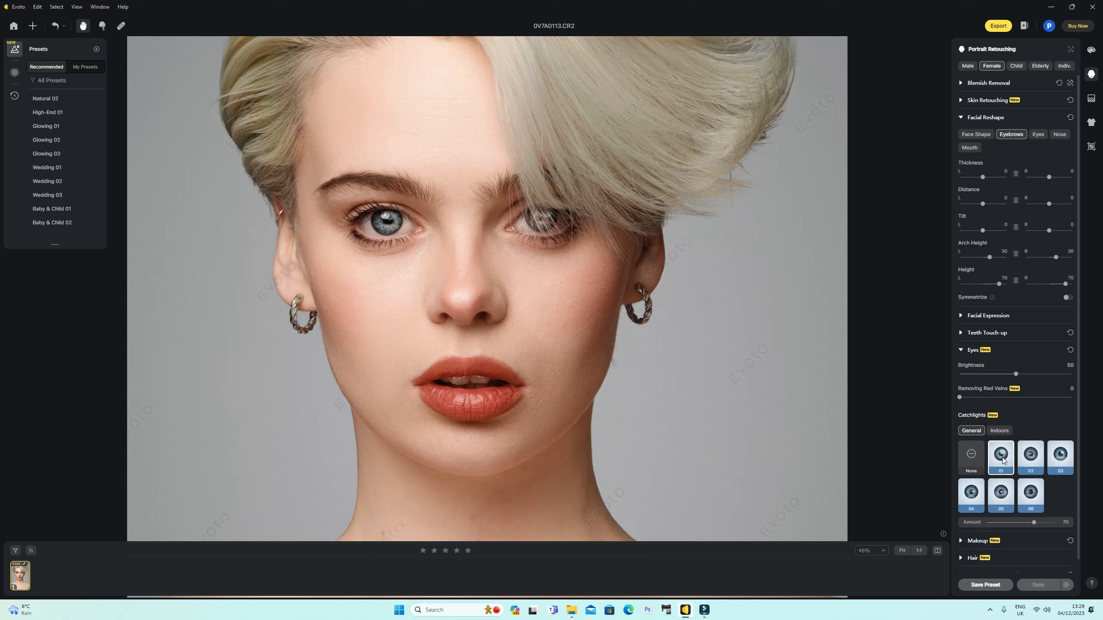
{"action": "left_click", "coordinate": [973, 460]}
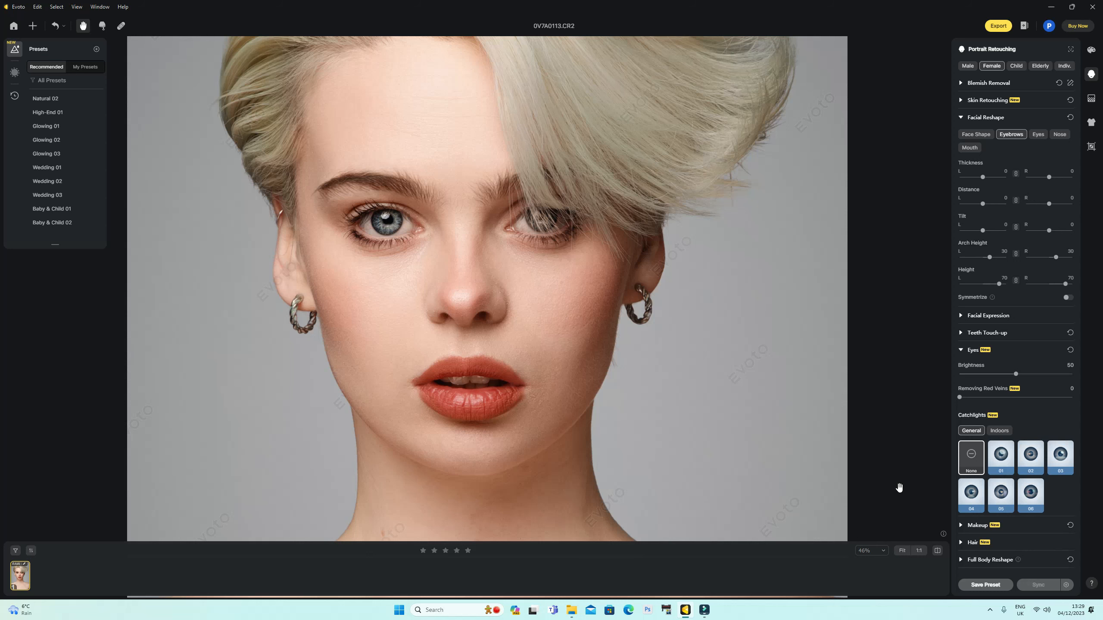
Export the retouched portrait and collapse the facial reshape settings
{"action": "key", "text": "ctrl+0"}
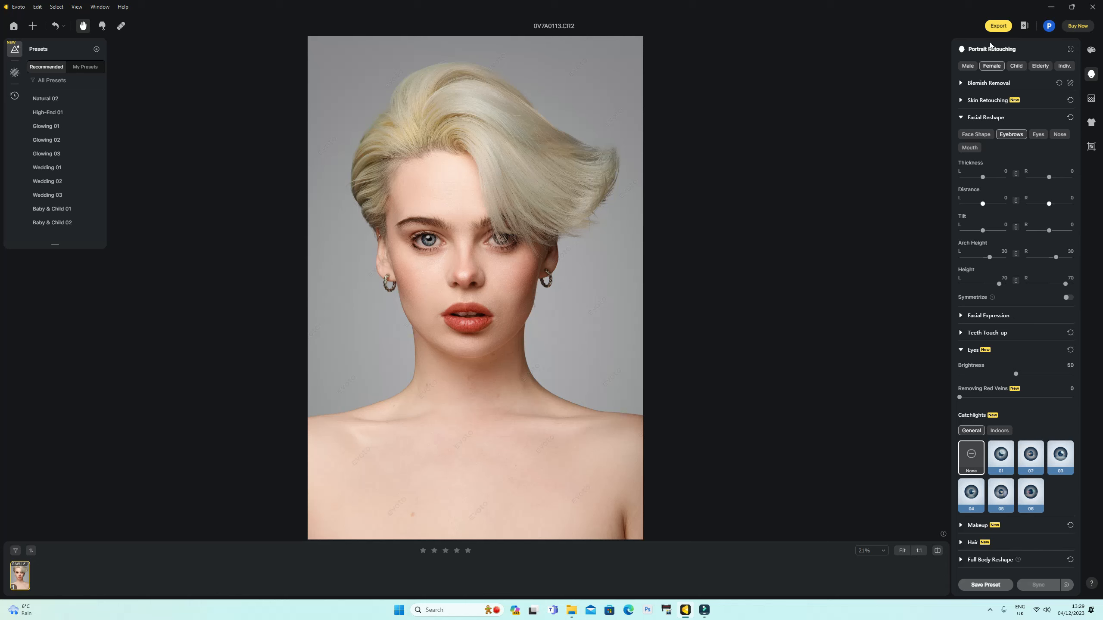
{"action": "left_click", "coordinate": [998, 26]}
{"action": "left_click", "coordinate": [961, 117]}
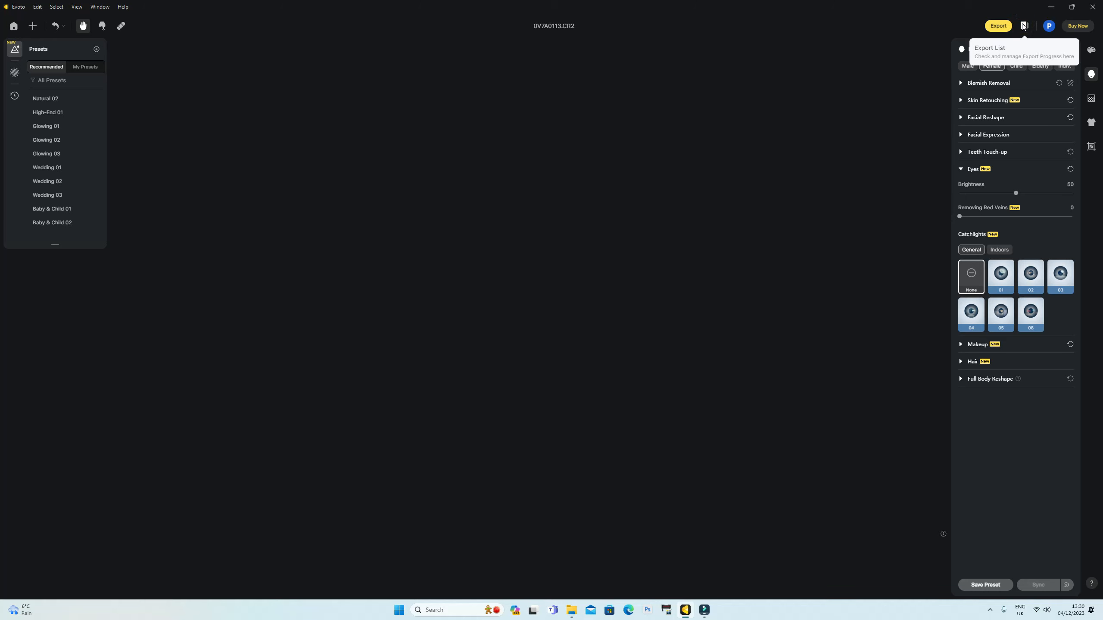
Open the location of the newest export, 0V7A0113_Evoto (2), from the export list and enter the 0V7A0113_Evoto folder
{"action": "left_click", "coordinate": [1023, 25]}
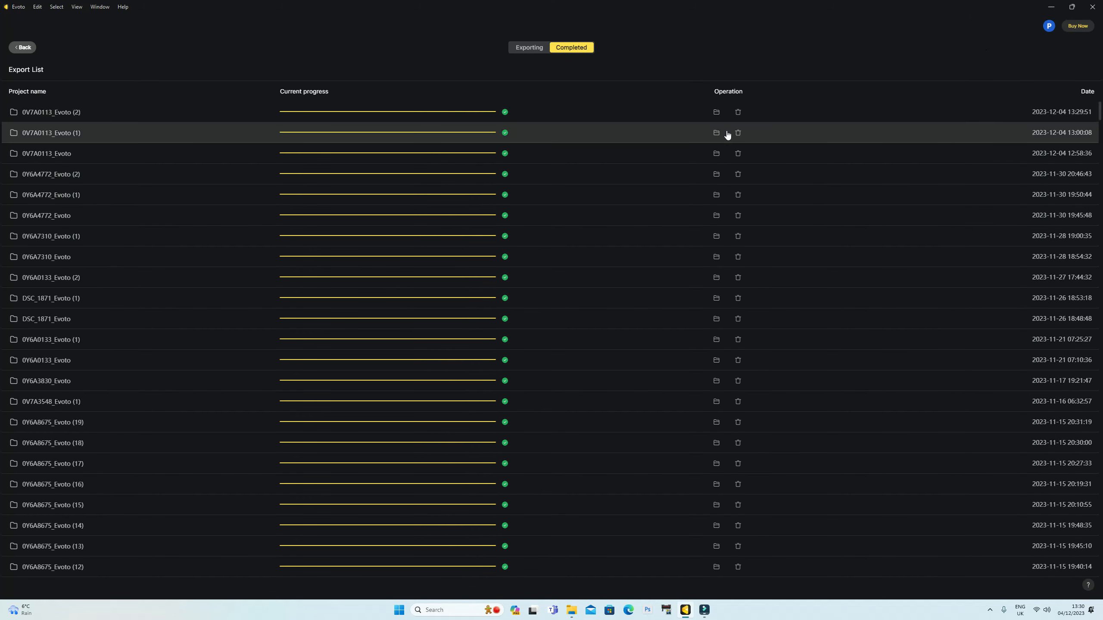
{"action": "left_click", "coordinate": [717, 115]}
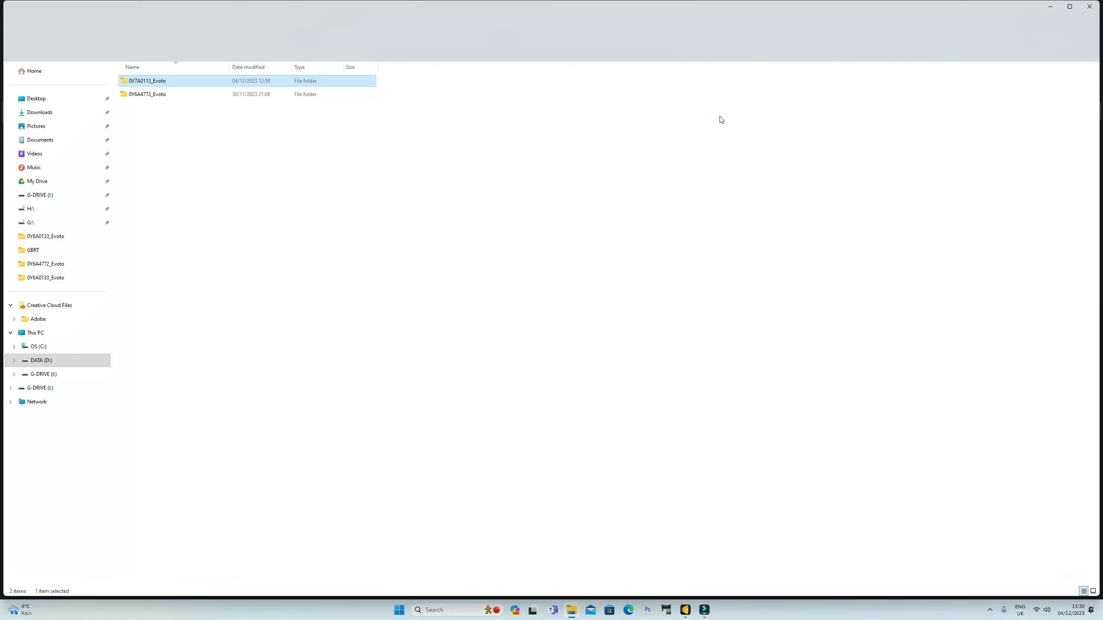
{"action": "double_click", "coordinate": [176, 80]}
View the exported image 0V7A0113_(3) in the image viewer and close it
{"action": "left_click", "coordinate": [231, 92]}
{"action": "double_click", "coordinate": [232, 93]}
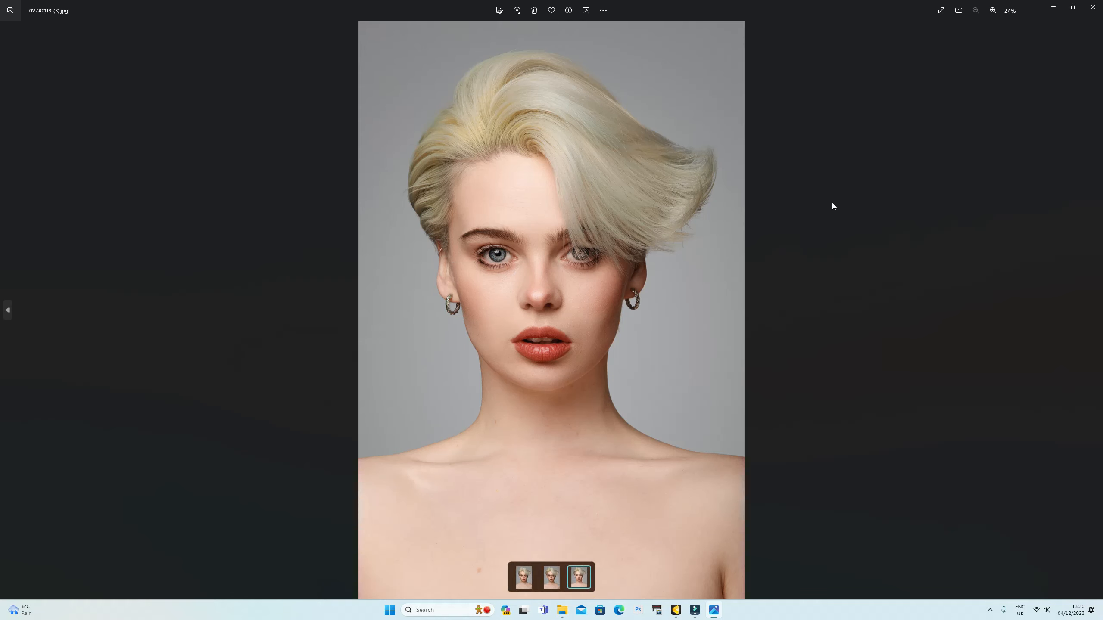
{"action": "left_click", "coordinate": [1094, 7]}
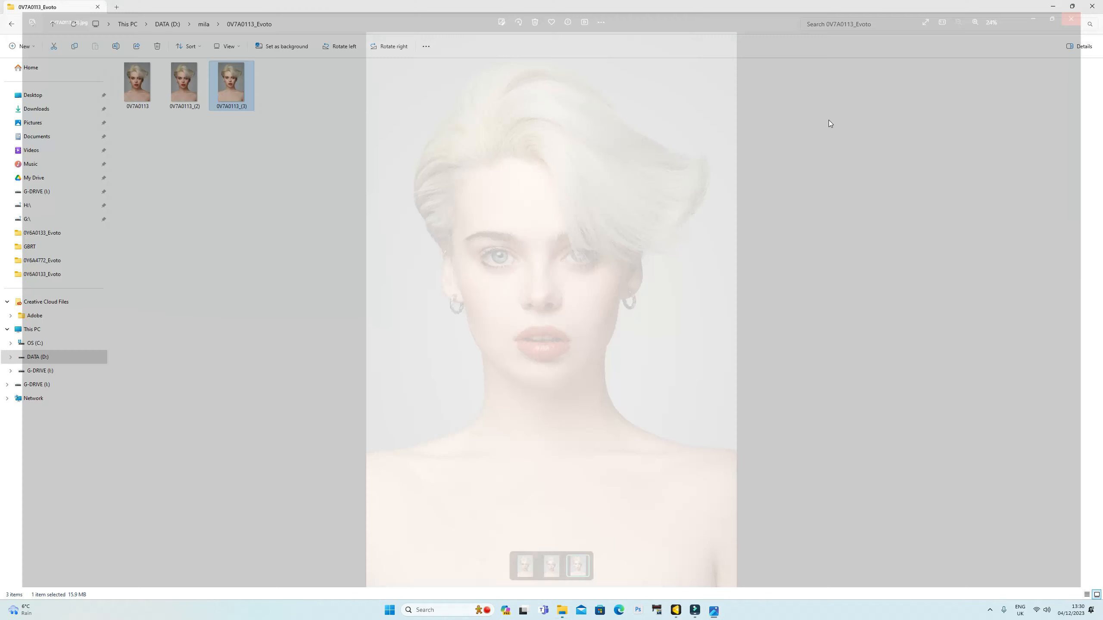
Open the exported image 0V7A0113_(3) in Photoshop and dismiss the update notice
{"action": "right_click", "coordinate": [236, 99]}
{"action": "mouse_move", "coordinate": [254, 138]}
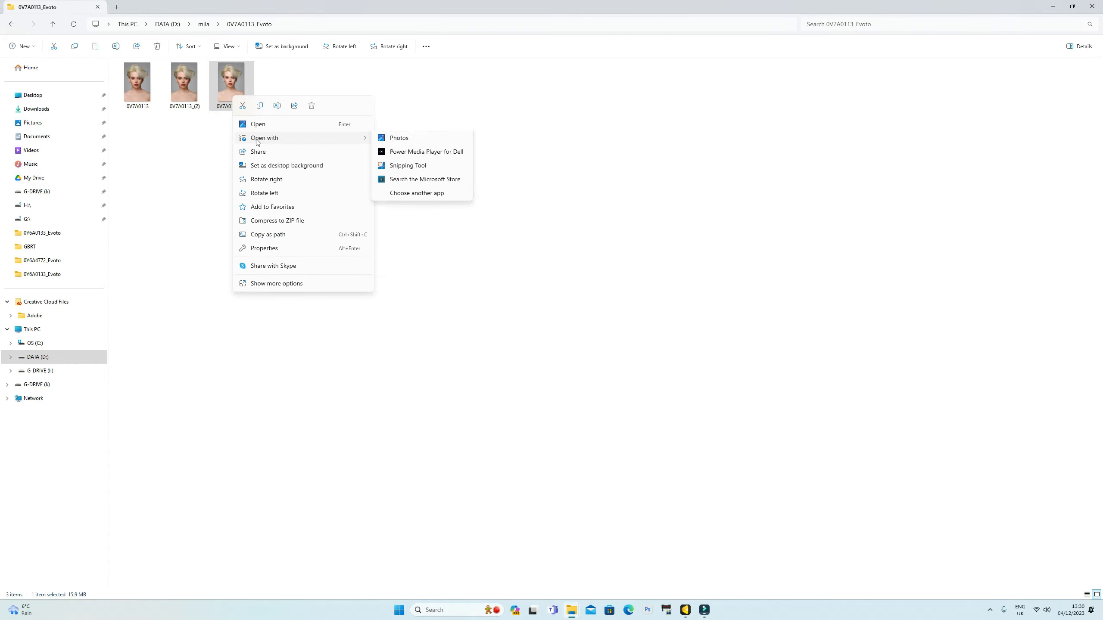
{"action": "left_click", "coordinate": [418, 154]}
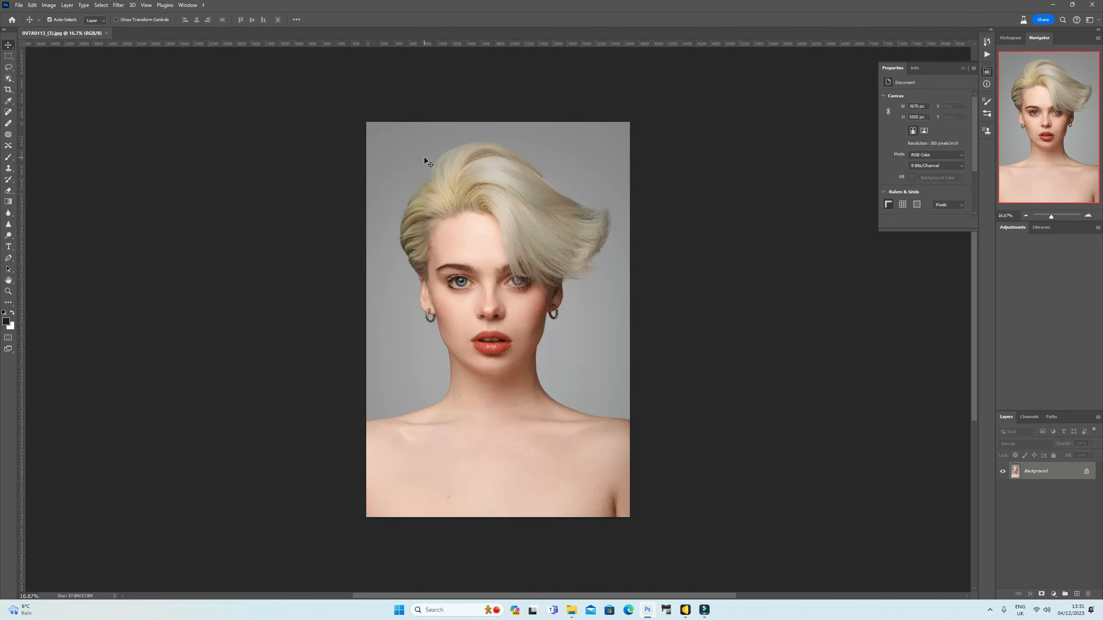
{"action": "scroll", "coordinate": [463, 194], "scroll_direction": "up", "scroll_amount": 2}
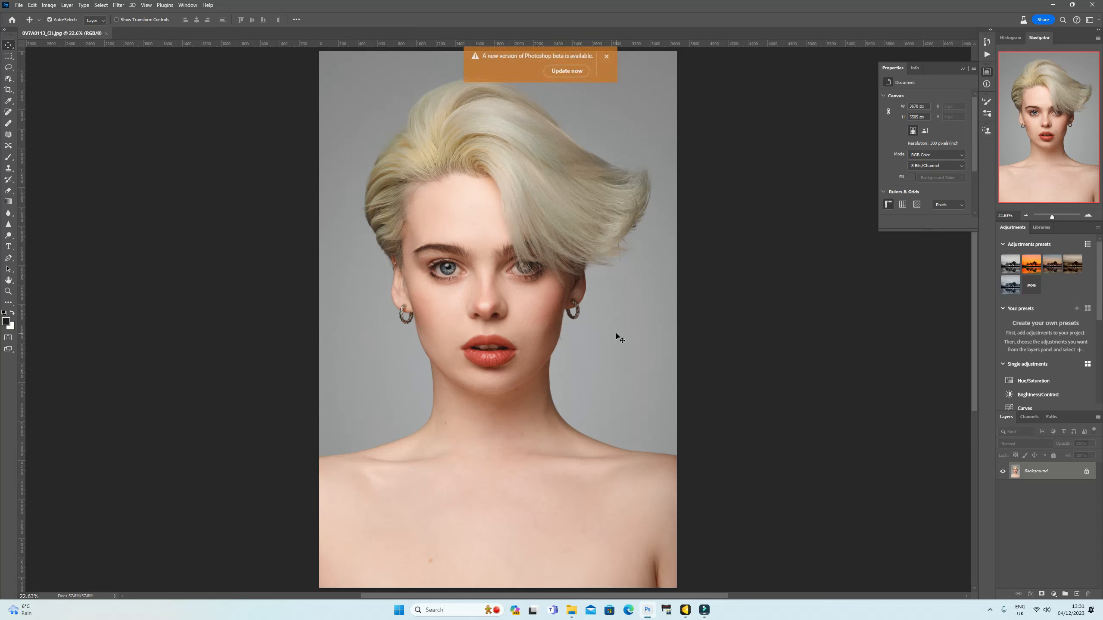
{"action": "left_click", "coordinate": [607, 56]}
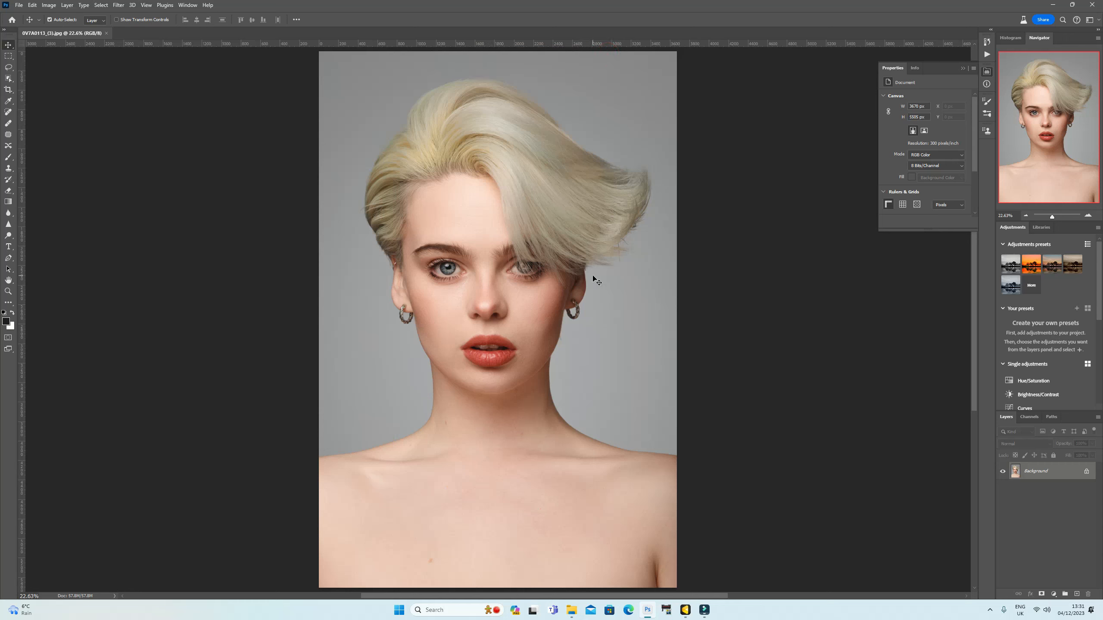
Start a Hue/Saturation adjustment on the portrait and lower the saturation of the Yellows to -81
{"action": "left_click", "coordinate": [33, 5]}
{"action": "mouse_move", "coordinate": [48, 5]}
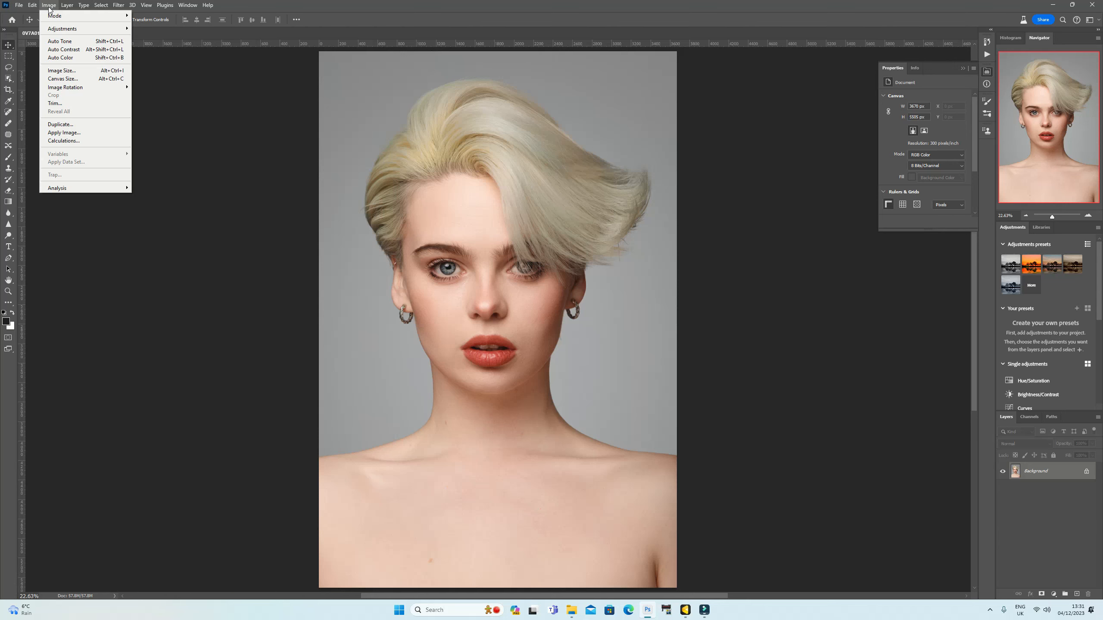
{"action": "left_click", "coordinate": [61, 28]}
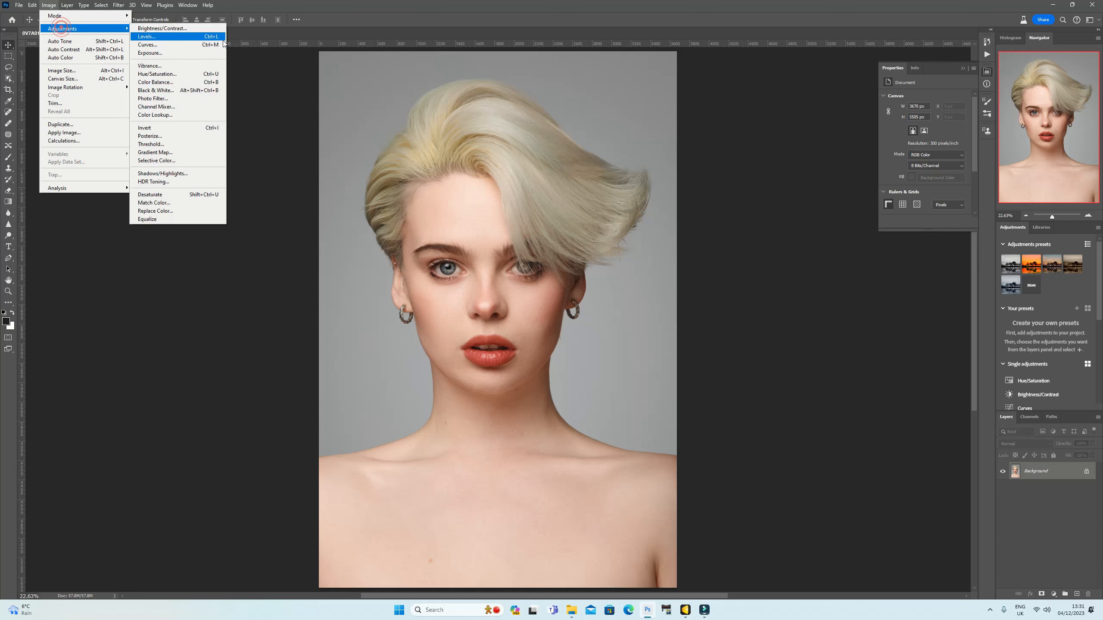
{"action": "left_click", "coordinate": [175, 74]}
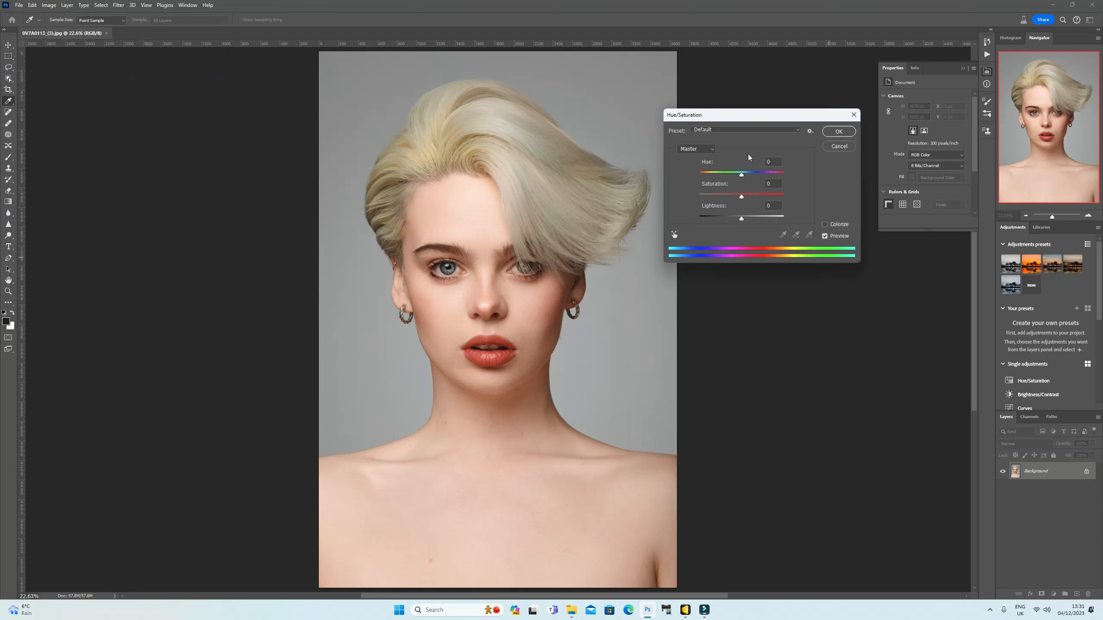
{"action": "left_click", "coordinate": [688, 148]}
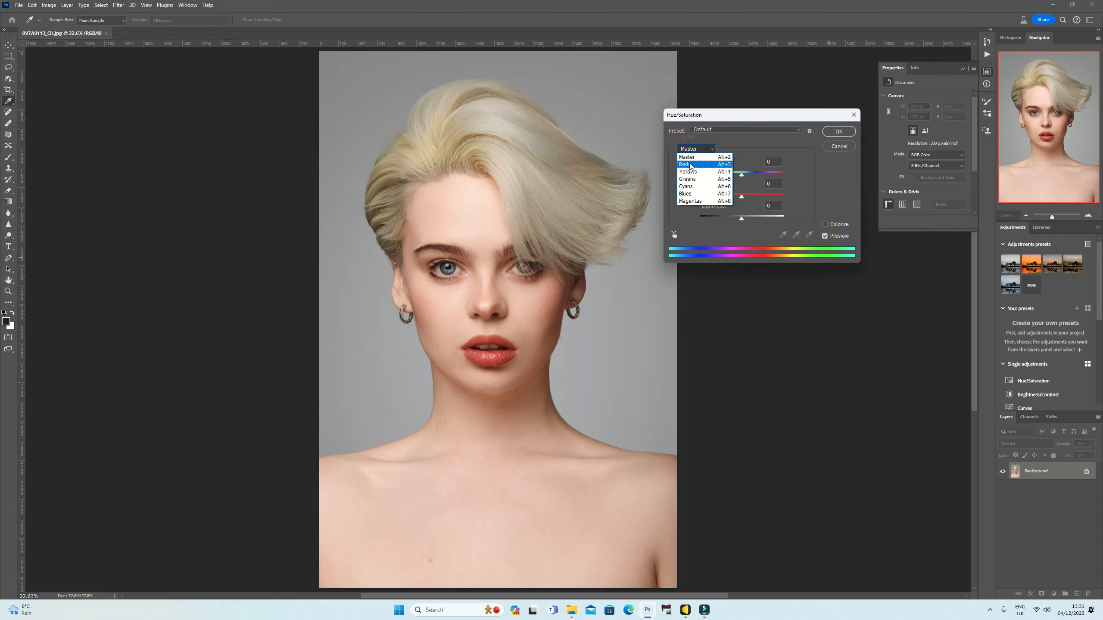
{"action": "left_click", "coordinate": [690, 173]}
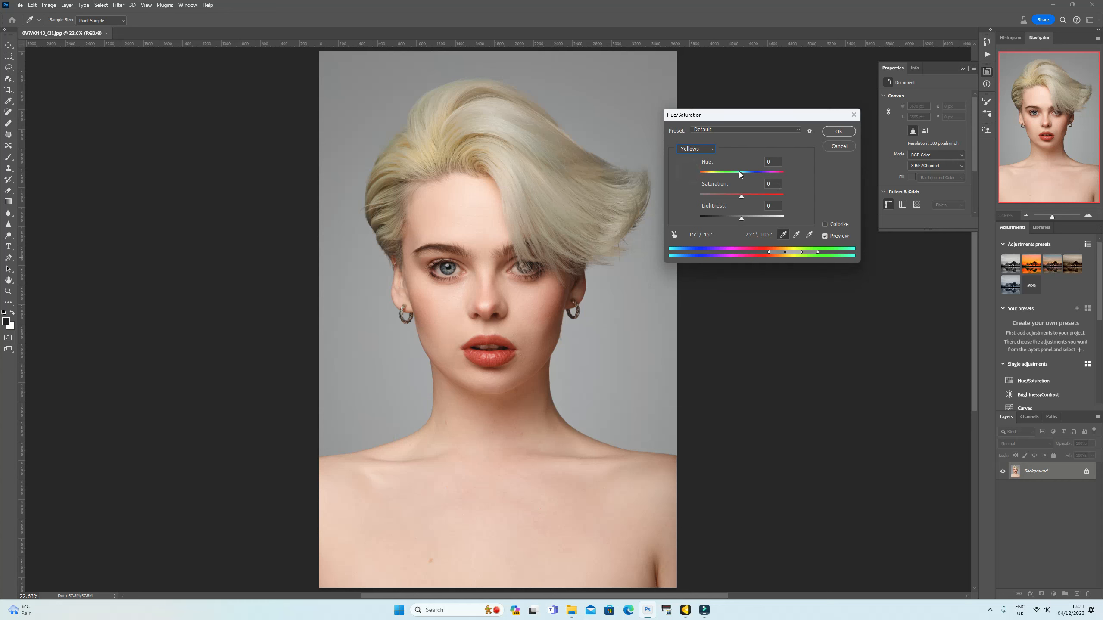
{"action": "left_click_drag", "start_coordinate": [742, 198], "coordinate": [720, 199]}
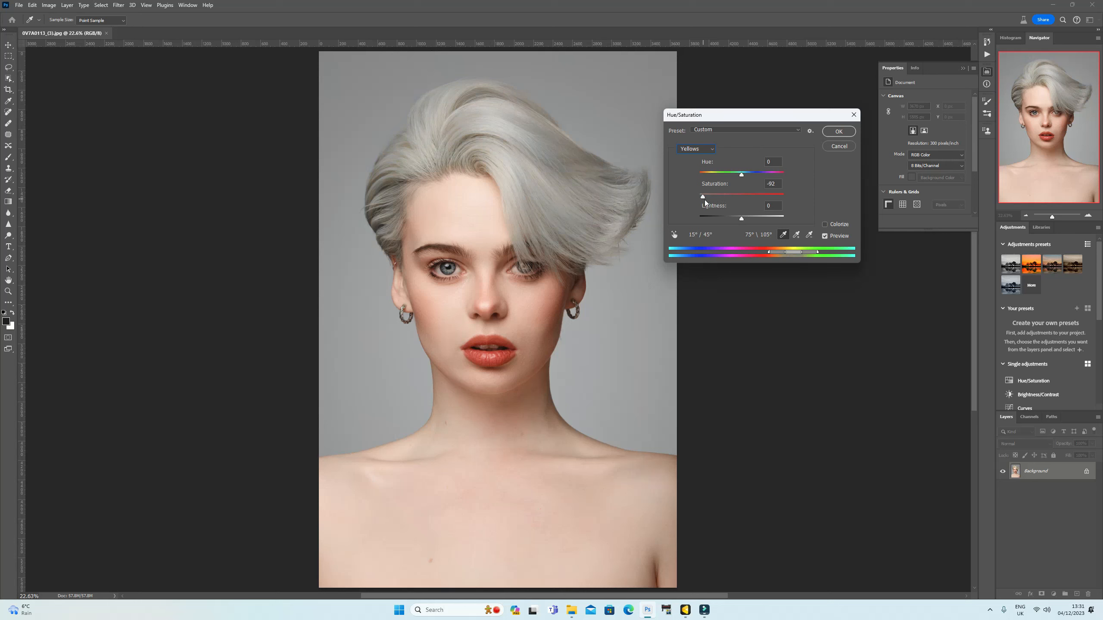
{"action": "left_click", "coordinate": [708, 200]}
Set the Yellows' lightness to +29 and hue to about +10, and apply the Hue/Saturation adjustment
{"action": "left_click_drag", "start_coordinate": [742, 219], "coordinate": [747, 220]}
{"action": "left_click_drag", "start_coordinate": [742, 178], "coordinate": [747, 178]}
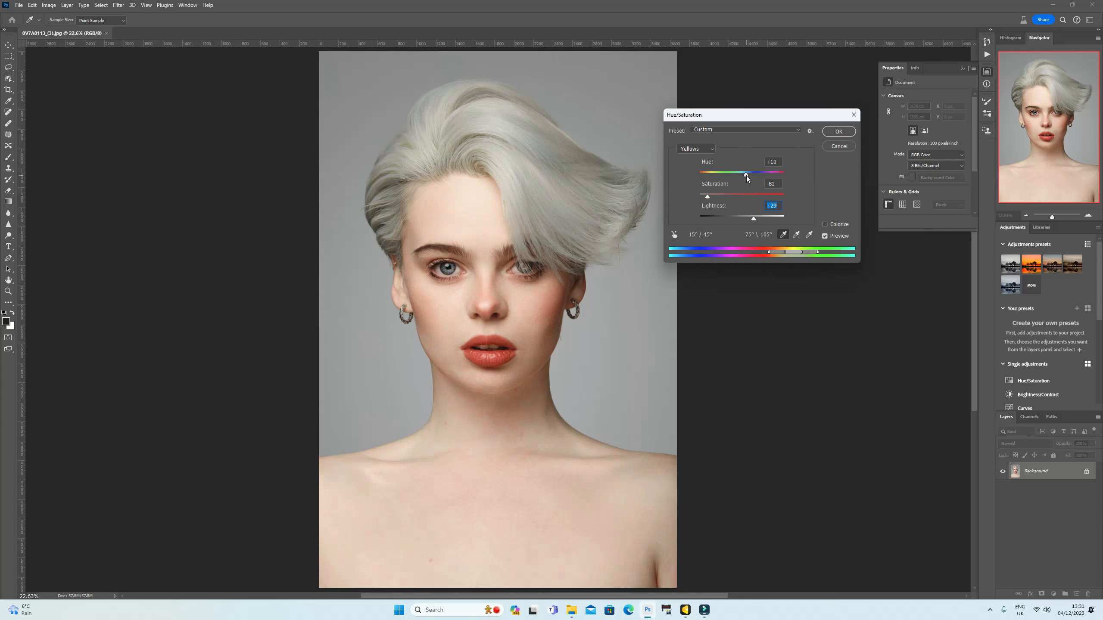
{"action": "left_click_drag", "start_coordinate": [746, 176], "coordinate": [746, 176]}
{"action": "left_click", "coordinate": [837, 132]}
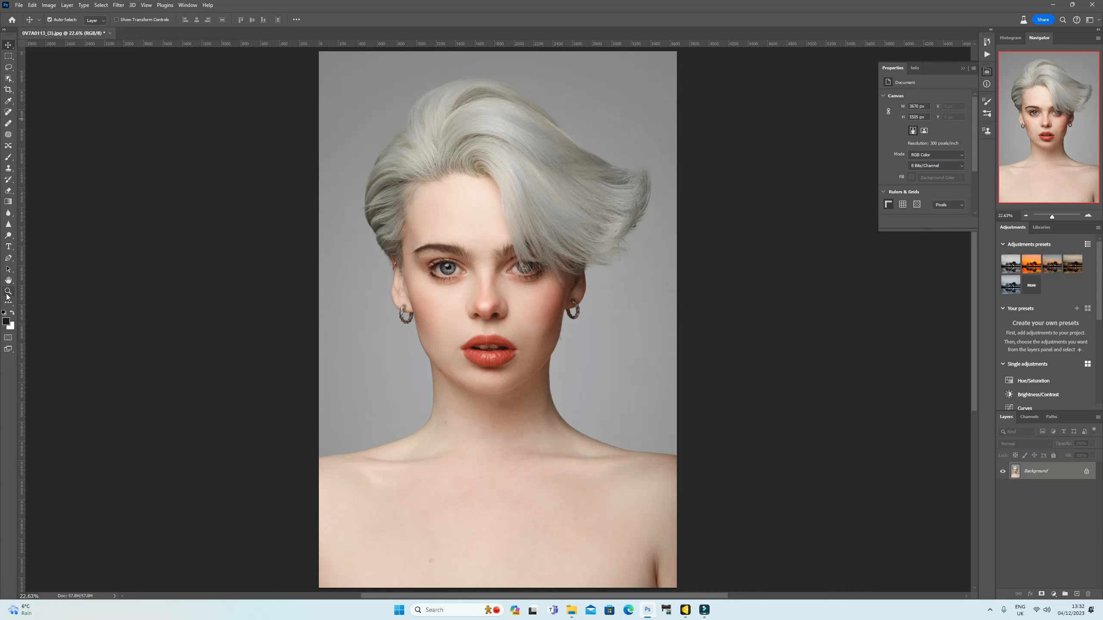
Desaturate the yellow tint in the hair above the forehead with the Sponge tool, using a brush of about 900 px
{"action": "left_click", "coordinate": [9, 237]}
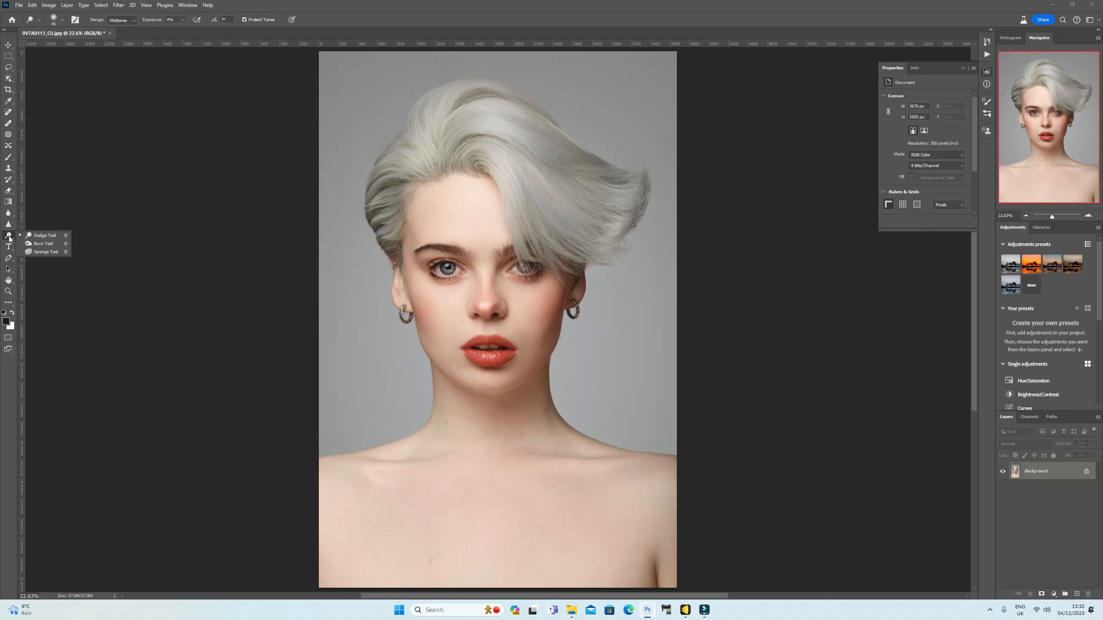
{"action": "left_click", "coordinate": [54, 250]}
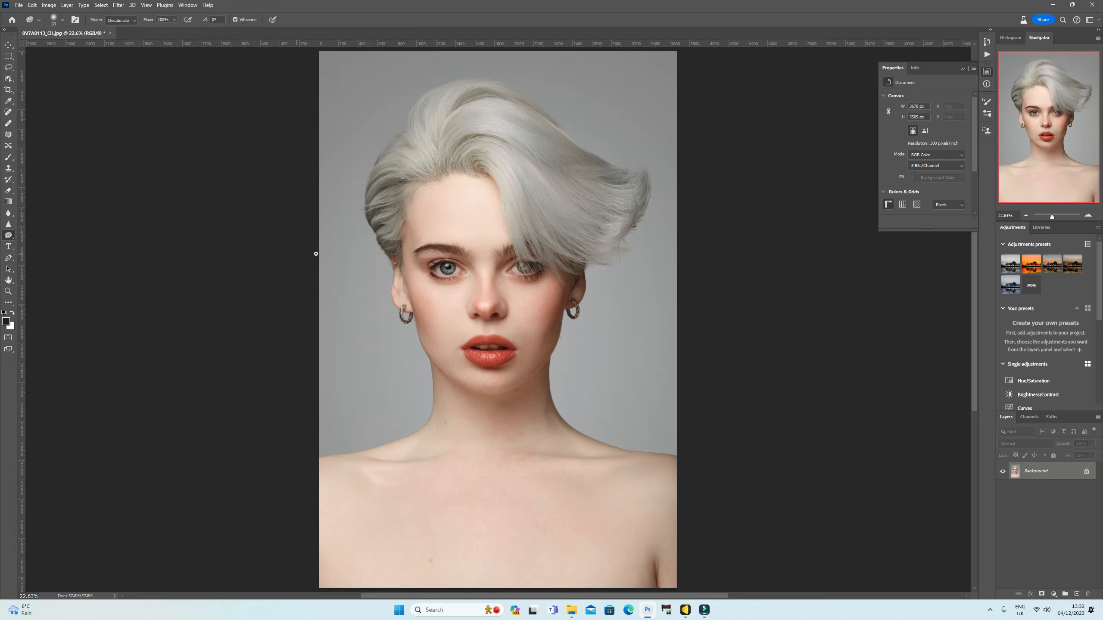
{"action": "key", "text": "bracketright"}
{"action": "key", "text": "bracketright"}
{"action": "key", "text": "bracketright"}
{"action": "key", "text": "bracketright"}
{"action": "key", "text": "bracketright"}
{"action": "key", "text": "bracketright"}
{"action": "key", "text": "bracketright"}
{"action": "key", "text": "bracketright"}
{"action": "key", "text": "bracketright"}
{"action": "key", "text": "bracketright"}
{"action": "key", "text": "bracketright"}
{"action": "key", "text": "bracketright"}
{"action": "key", "text": "bracketright"}
{"action": "key", "text": "bracketright"}
{"action": "key", "text": "bracketright"}
{"action": "key", "text": "bracketright"}
{"action": "key", "text": "bracketright"}
{"action": "key", "text": "bracketright"}
{"action": "key", "text": "bracketright"}
{"action": "key", "text": "bracketright"}
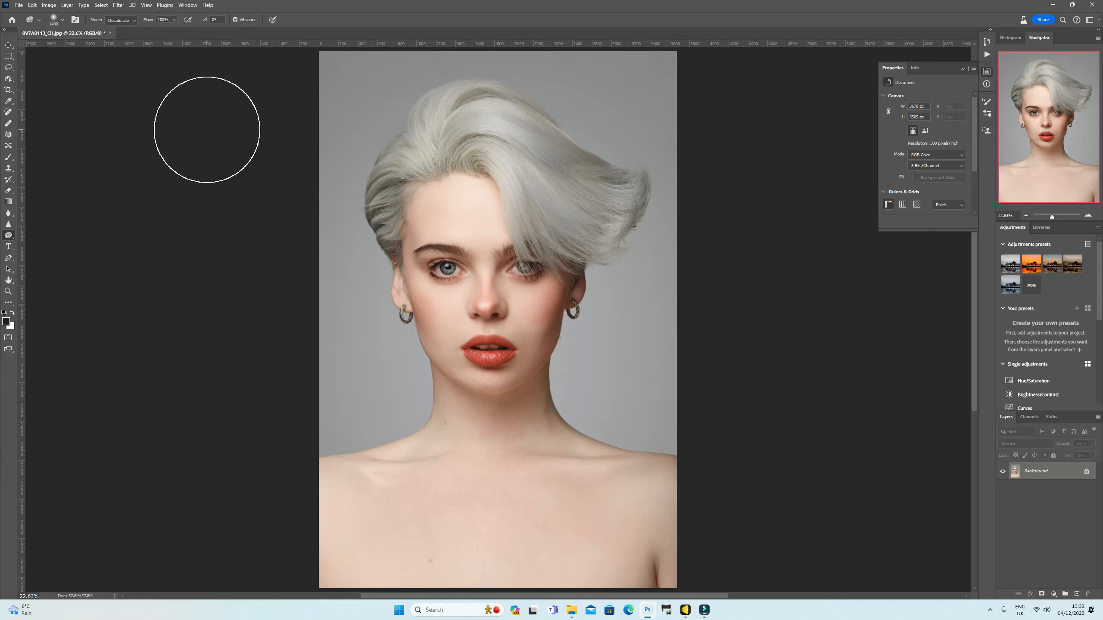
{"action": "key", "text": "bracketleft"}
{"action": "key", "text": "bracketleft"}
{"action": "key", "text": "bracketleft"}
{"action": "key", "text": "bracketleft"}
{"action": "key", "text": "bracketleft"}
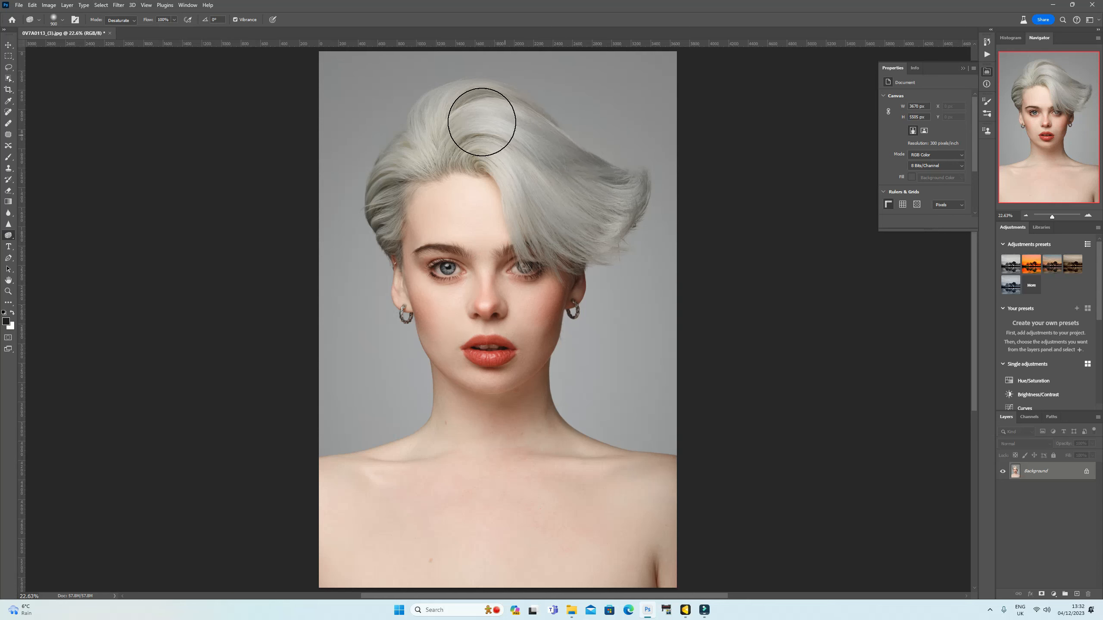
{"action": "mouse_move", "coordinate": [414, 155]}
{"action": "left_mouse_down"}
{"action": "mouse_move", "coordinate": [448, 128]}
{"action": "mouse_move", "coordinate": [518, 134]}
{"action": "mouse_move", "coordinate": [456, 148]}
{"action": "mouse_move", "coordinate": [490, 136]}
{"action": "mouse_move", "coordinate": [419, 122]}
{"action": "left_mouse_up"}
Desaturate the hair at the side of the head and across the fringe with a smaller Sponge brush
{"action": "key", "text": "bracketleft"}
{"action": "key", "text": "bracketleft"}
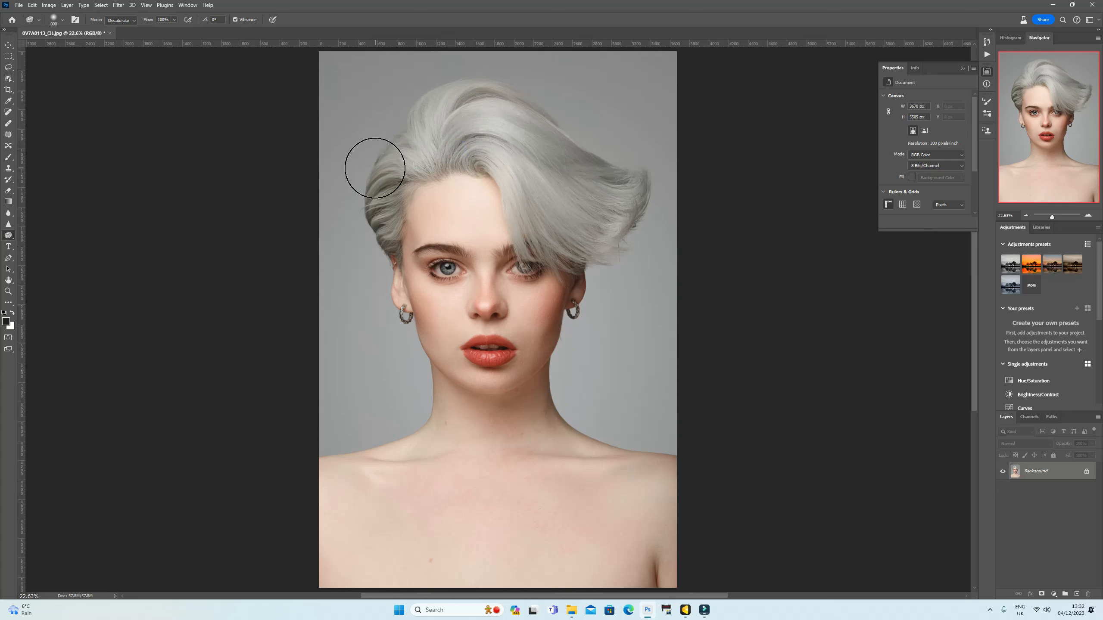
{"action": "mouse_move", "coordinate": [382, 228]}
{"action": "left_mouse_down"}
{"action": "mouse_move", "coordinate": [389, 243]}
{"action": "mouse_move", "coordinate": [378, 203]}
{"action": "mouse_move", "coordinate": [394, 168]}
{"action": "mouse_move", "coordinate": [431, 136]}
{"action": "mouse_move", "coordinate": [495, 128]}
{"action": "mouse_move", "coordinate": [576, 237]}
{"action": "mouse_move", "coordinate": [489, 155]}
{"action": "mouse_move", "coordinate": [553, 198]}
{"action": "left_mouse_up"}
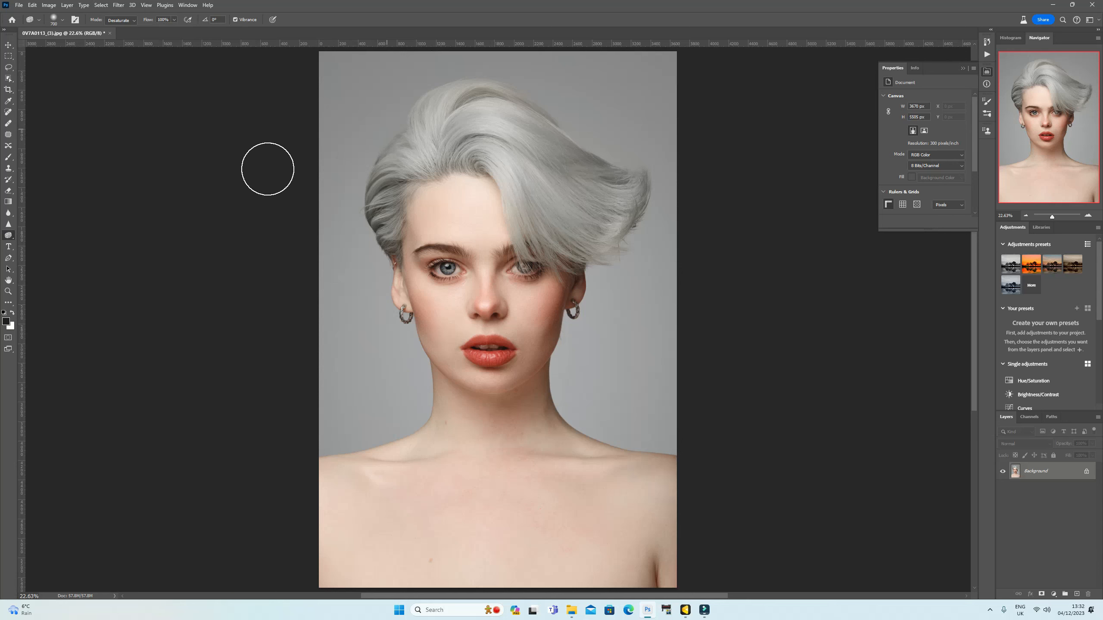
{"action": "left_click", "coordinate": [118, 5]}
{"action": "mouse_move", "coordinate": [136, 203]}
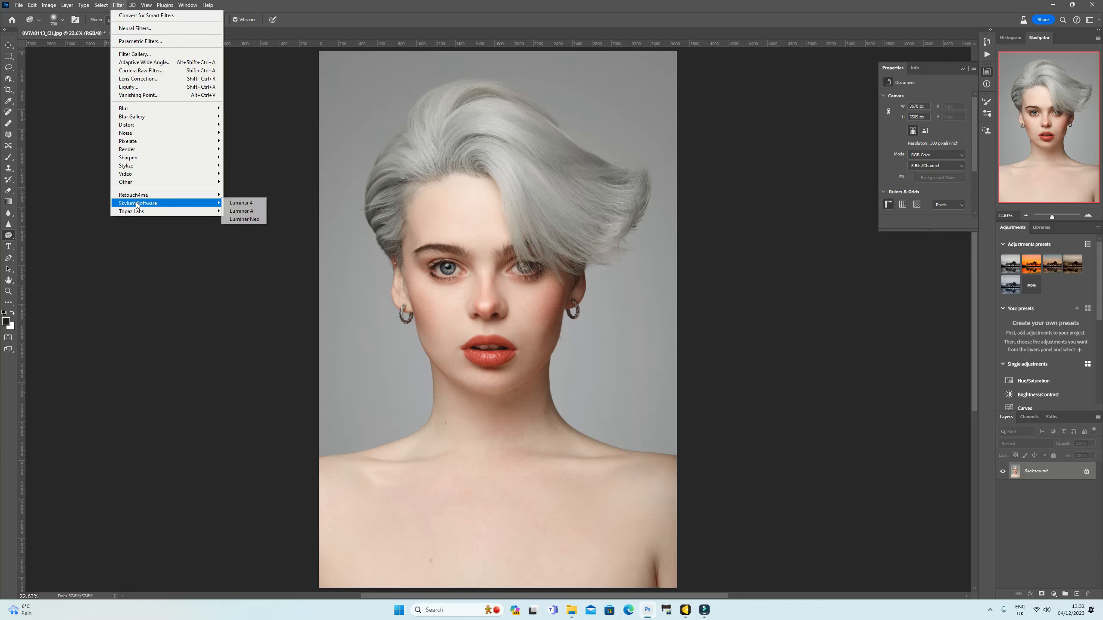
{"action": "left_click", "coordinate": [244, 220]}
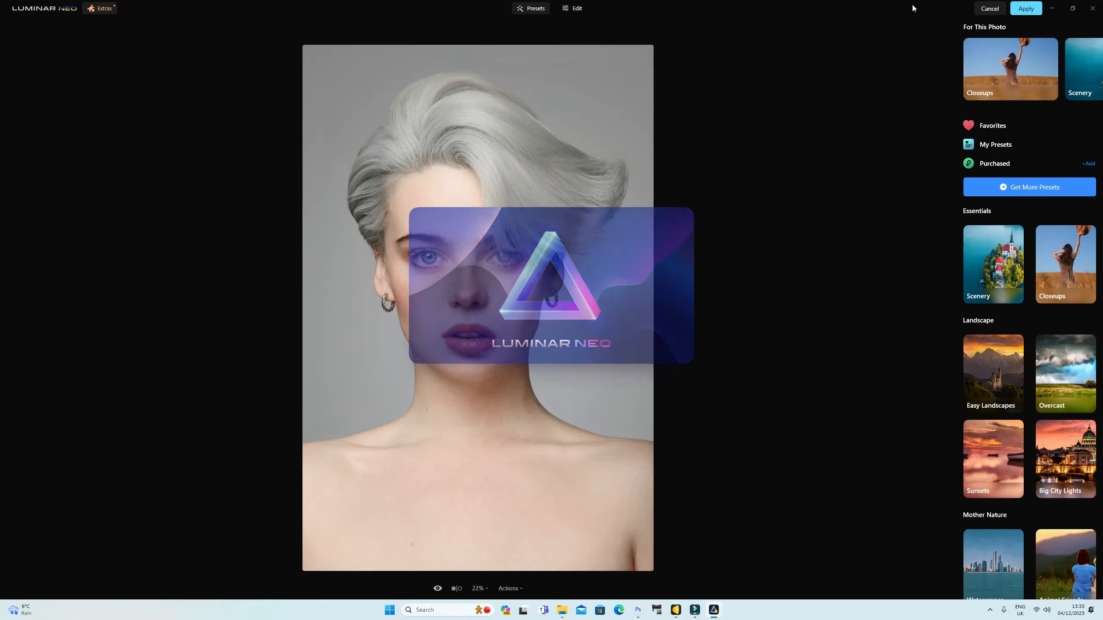
{"action": "left_click", "coordinate": [989, 9]}
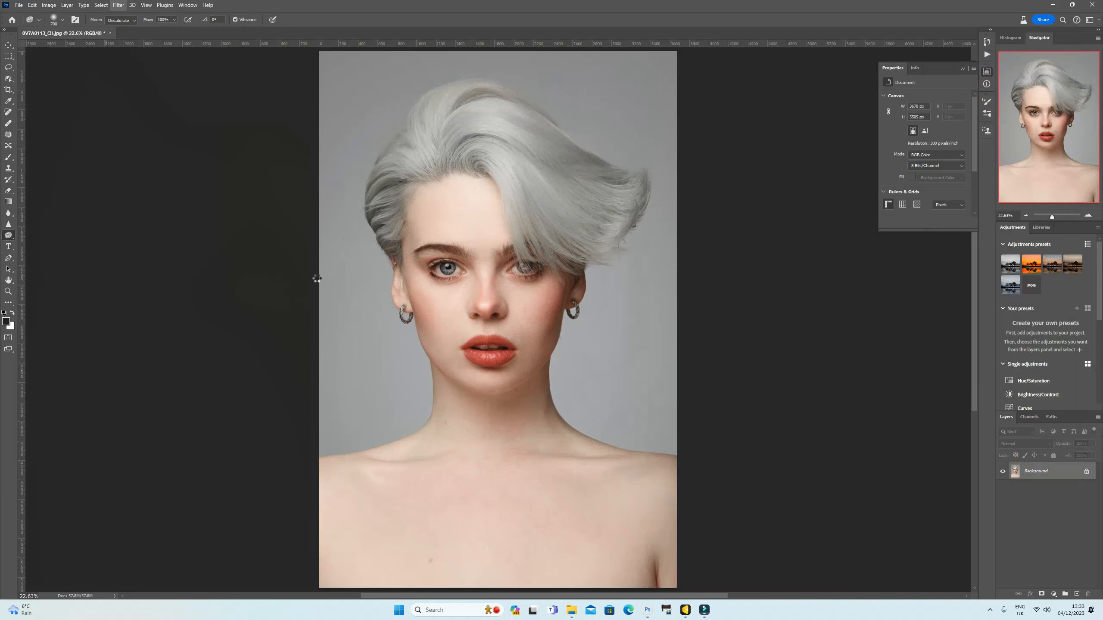
Try the Retouch4me Dodge Burn filter on the portrait at a stronger blend, compare it with the original, and cancel it
{"action": "left_click", "coordinate": [120, 6]}
{"action": "mouse_move", "coordinate": [154, 195]}
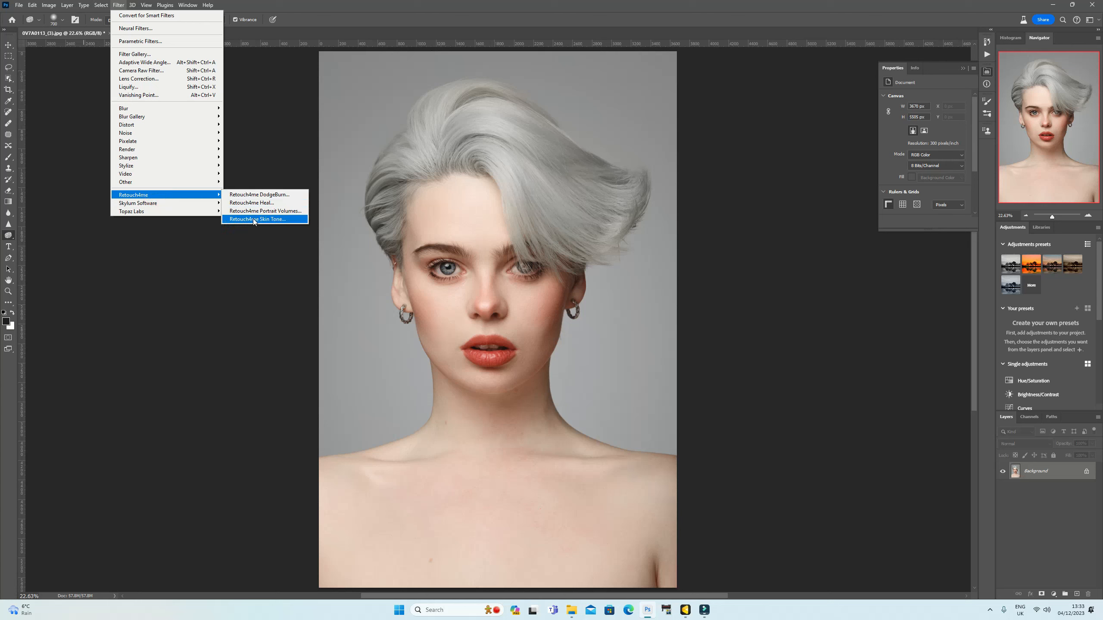
{"action": "left_click", "coordinate": [264, 196]}
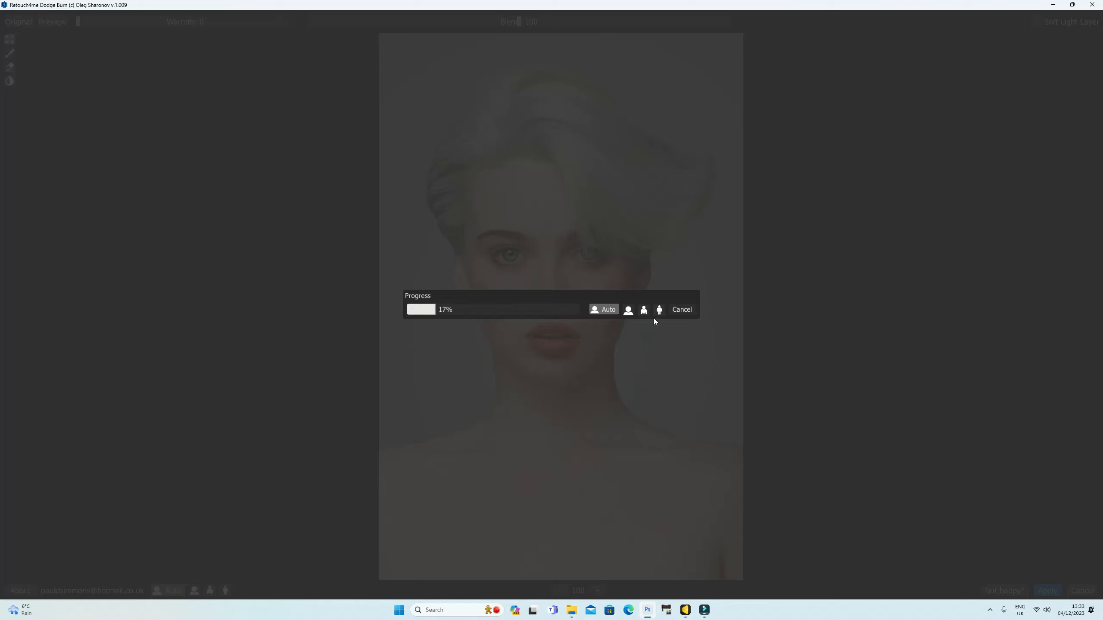
{"action": "left_click", "coordinate": [644, 310]}
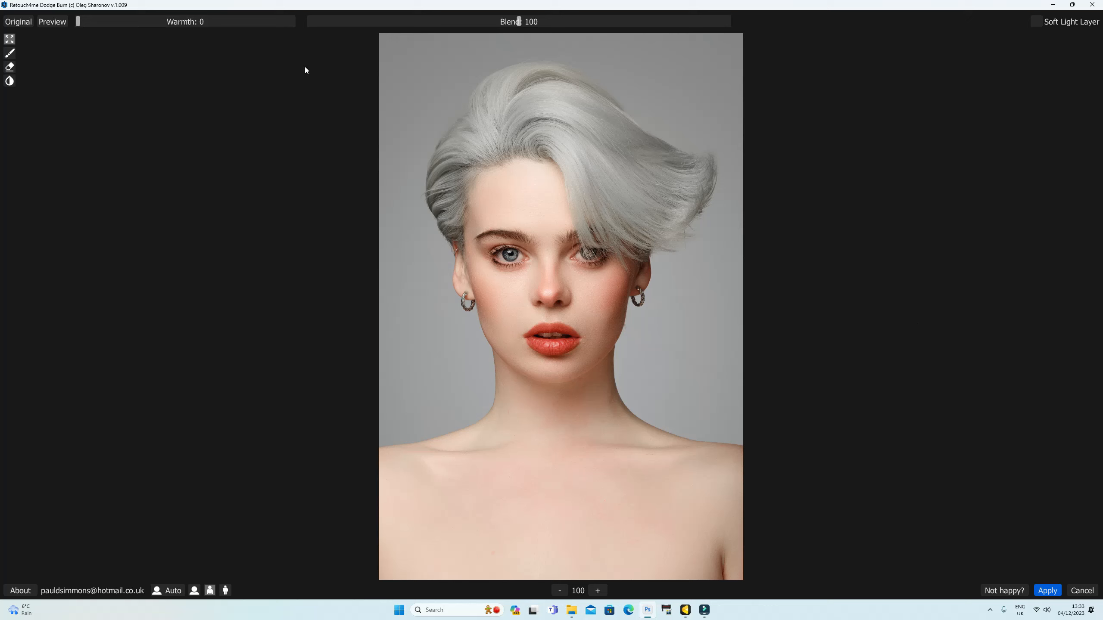
{"action": "left_click", "coordinate": [15, 25]}
{"action": "left_click", "coordinate": [583, 24]}
{"action": "left_click", "coordinate": [620, 21]}
{"action": "left_click", "coordinate": [620, 20]}
{"action": "left_click", "coordinate": [646, 21]}
{"action": "left_click", "coordinate": [22, 24]}
{"action": "left_click", "coordinate": [28, 23]}
{"action": "left_click", "coordinate": [1075, 593]}
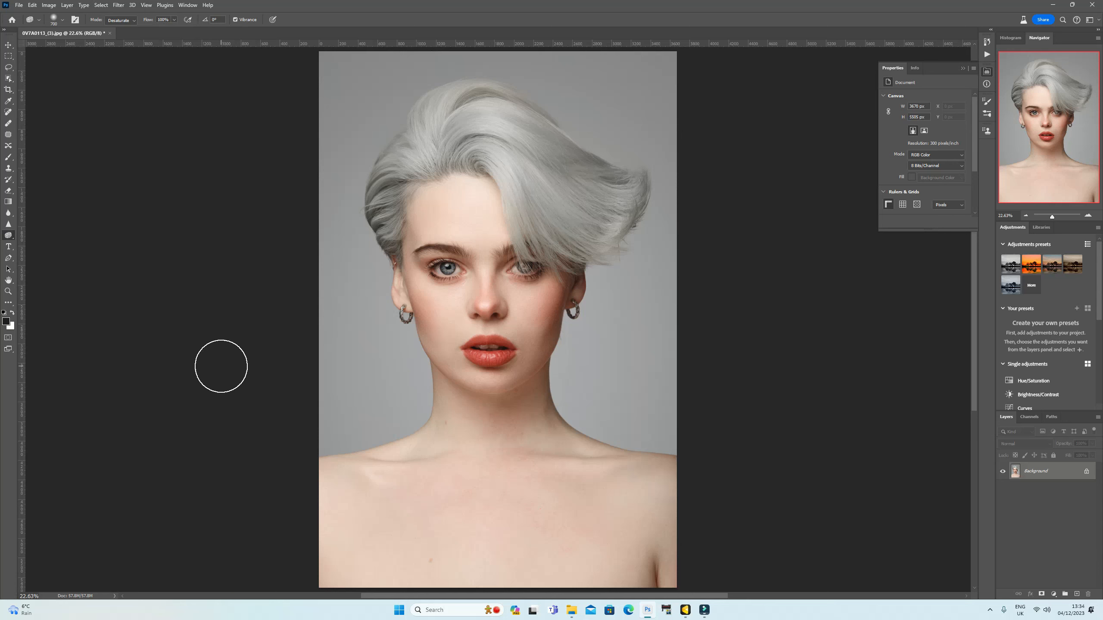
Try the Retouch4me Skin Tone filter with Blend at 135, compare it with the original photo, and cancel it
{"action": "left_click", "coordinate": [120, 5]}
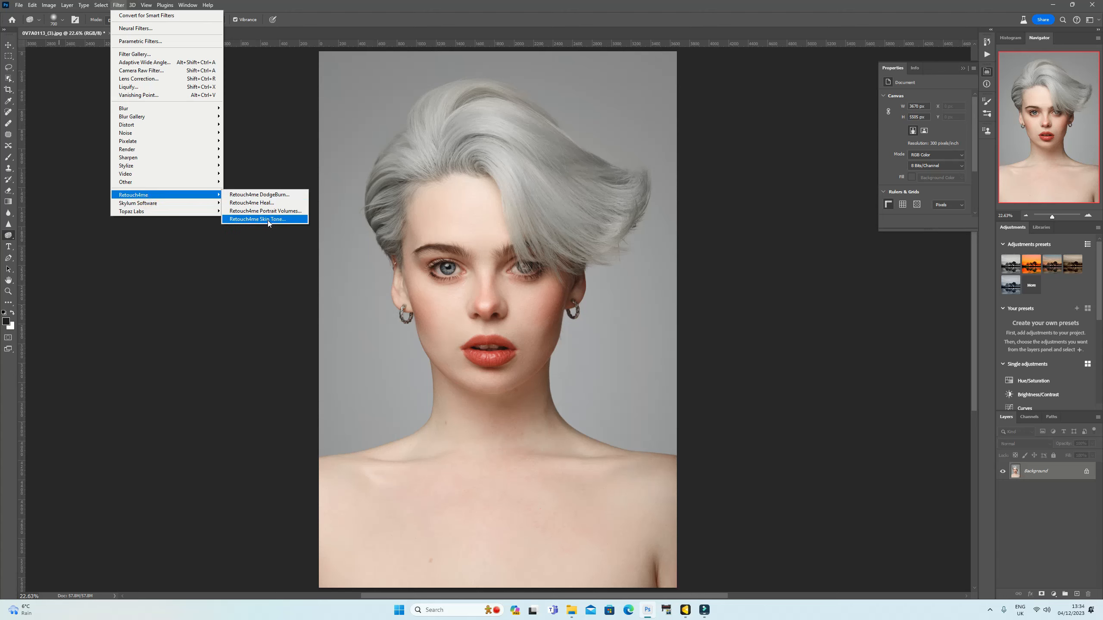
{"action": "left_click", "coordinate": [267, 219]}
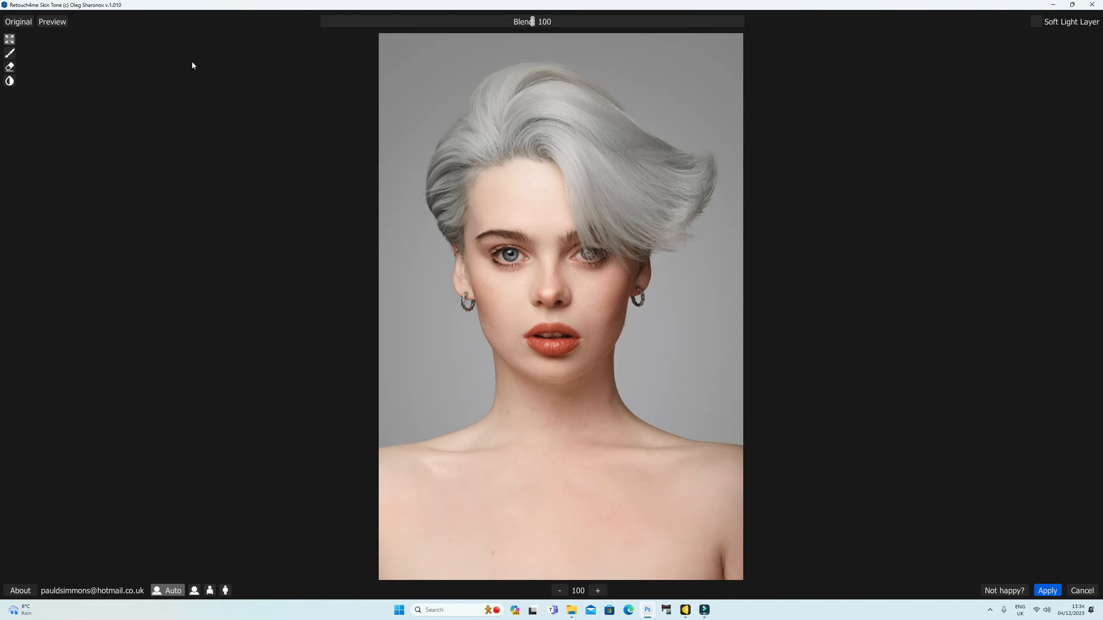
{"action": "left_click", "coordinate": [17, 23]}
{"action": "left_click", "coordinate": [18, 23]}
{"action": "left_click", "coordinate": [17, 22]}
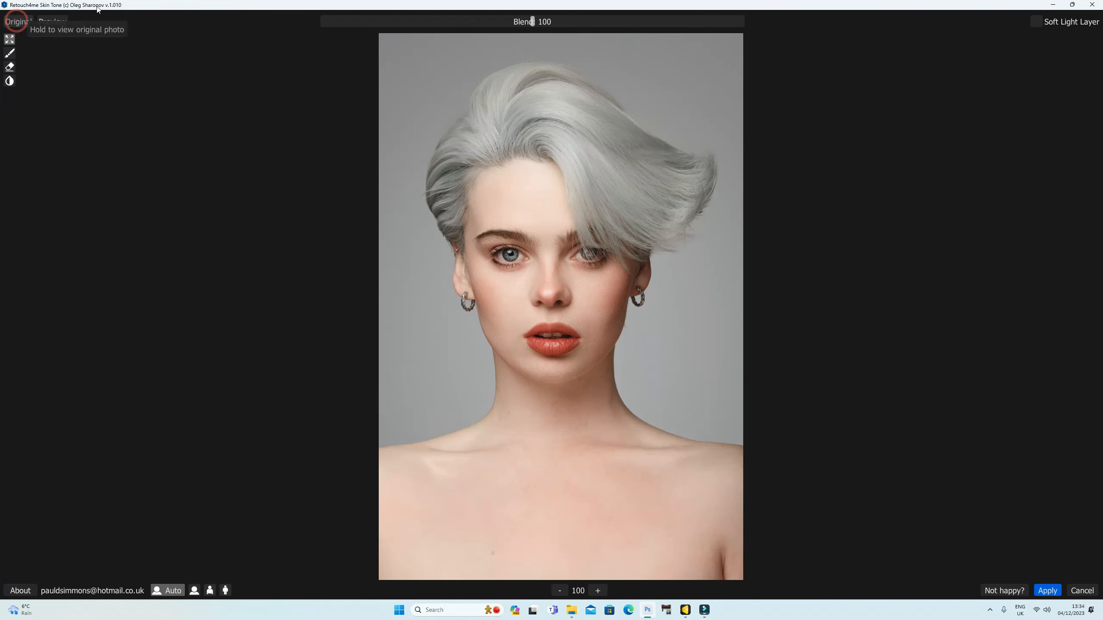
{"action": "left_click", "coordinate": [606, 20]}
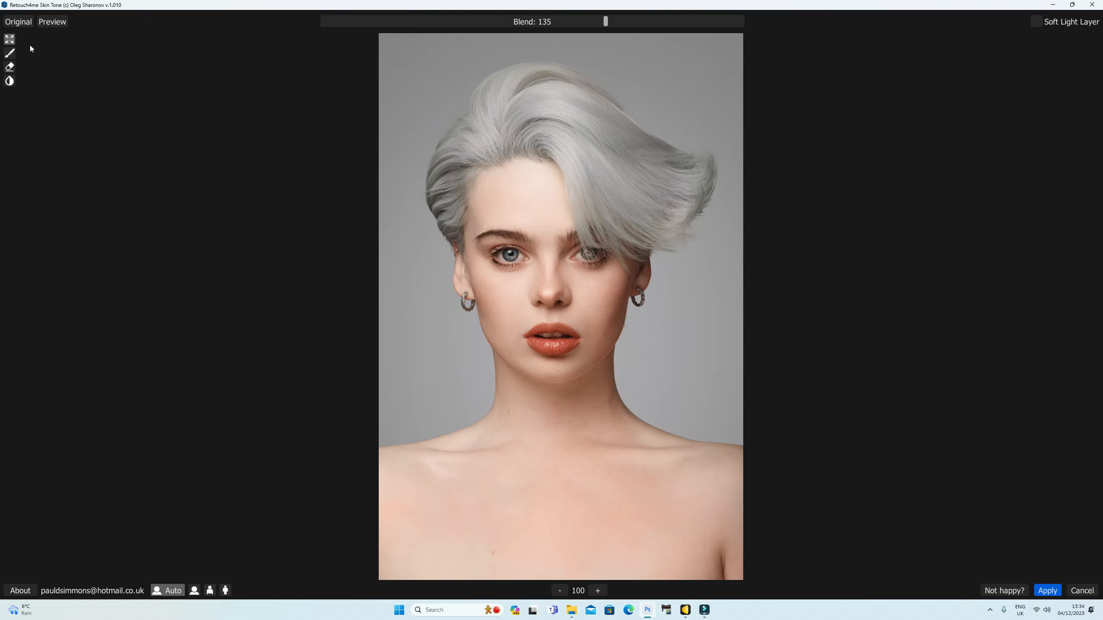
{"action": "left_click", "coordinate": [16, 23]}
{"action": "left_click", "coordinate": [16, 25]}
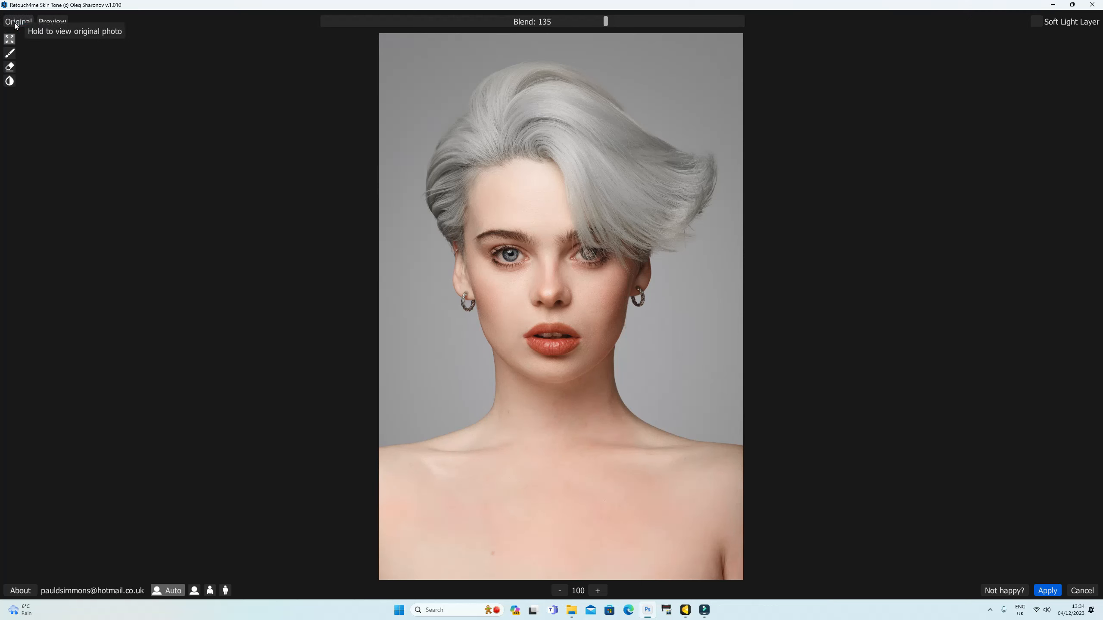
{"action": "left_click", "coordinate": [14, 25]}
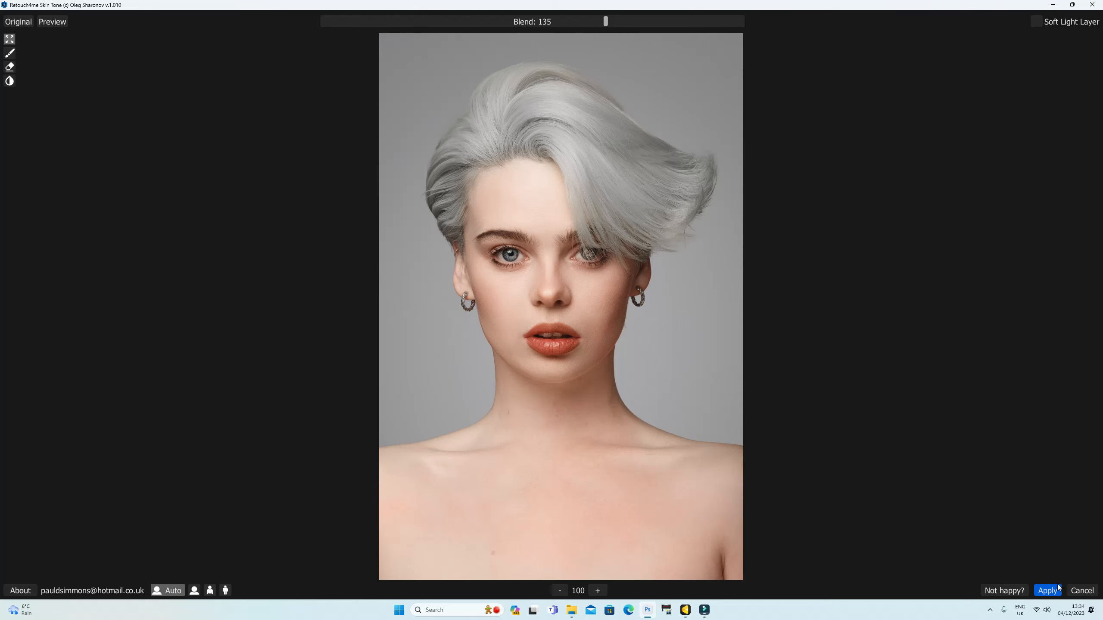
{"action": "left_click", "coordinate": [1076, 591]}
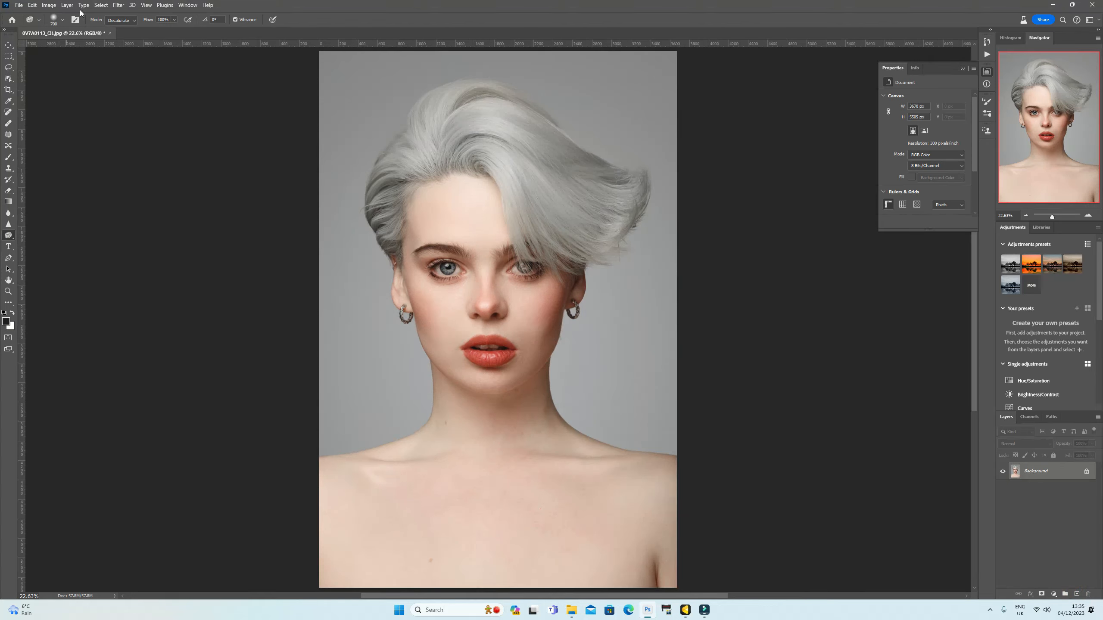
Lower the saturation of the Reds with a Hue/Saturation adjustment to tone down the skin and lips, and apply it
{"action": "left_click", "coordinate": [49, 5]}
{"action": "left_click", "coordinate": [44, 29]}
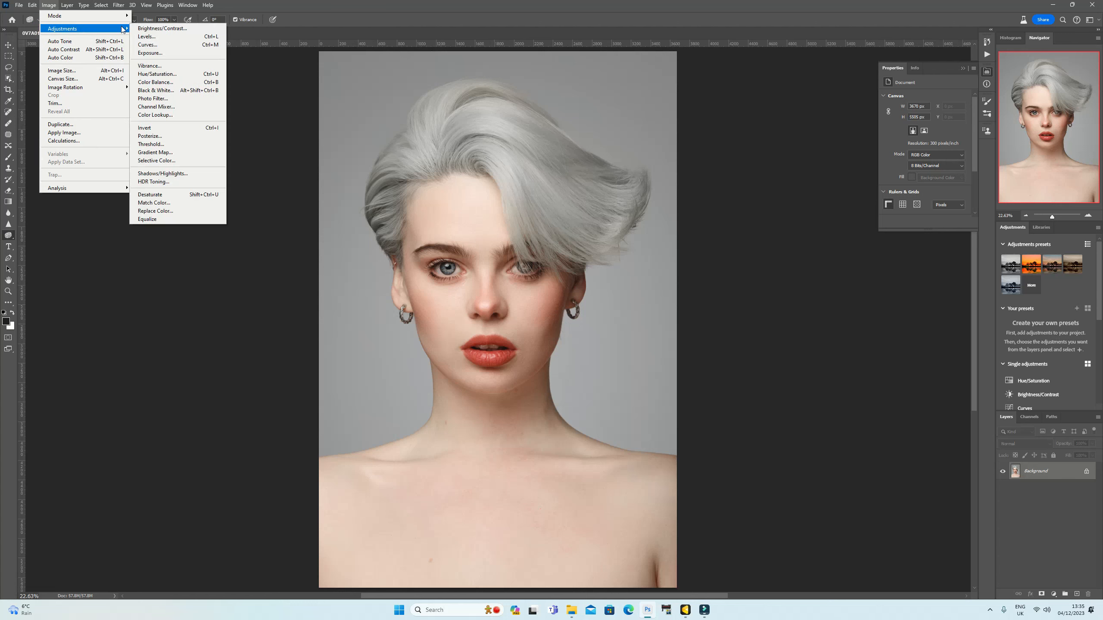
{"action": "left_click", "coordinate": [164, 76]}
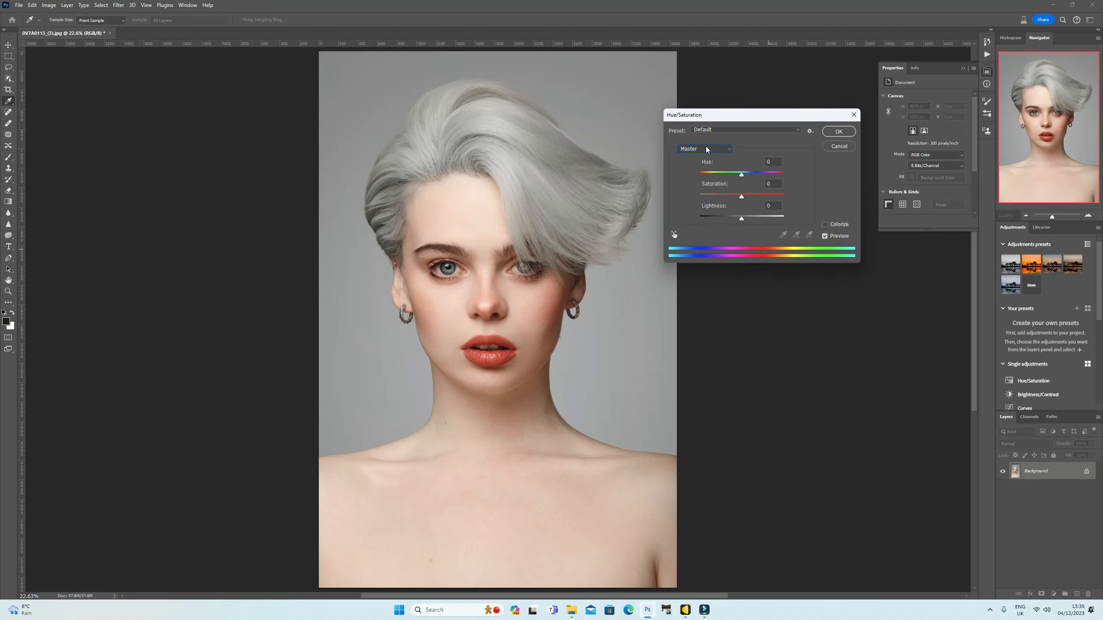
{"action": "left_click", "coordinate": [705, 149]}
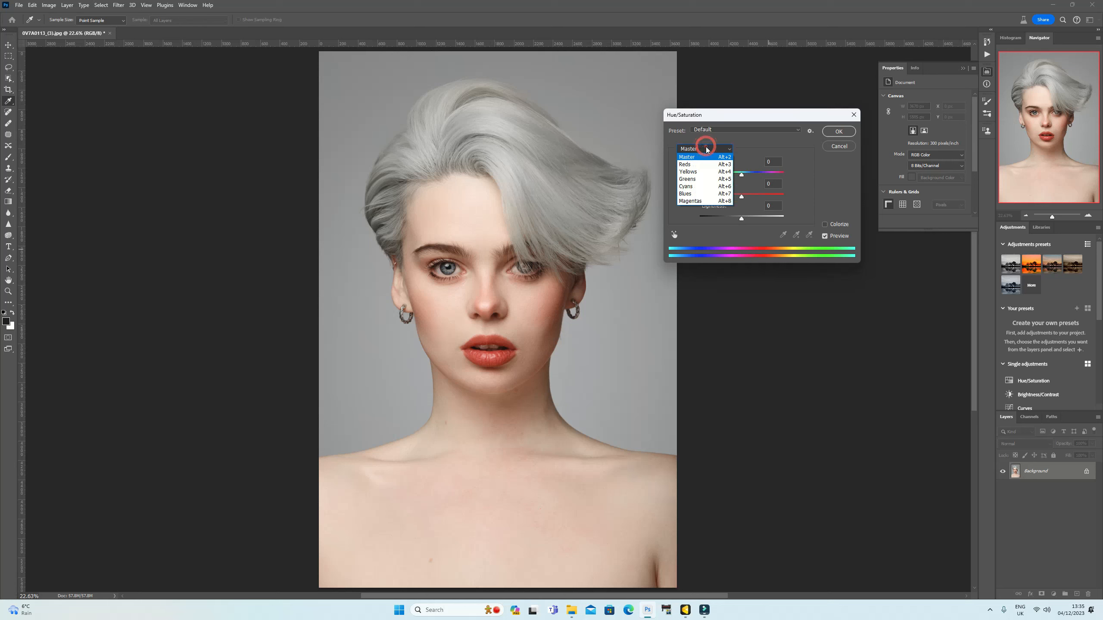
{"action": "left_click", "coordinate": [690, 165]}
{"action": "left_click_drag", "start_coordinate": [741, 198], "coordinate": [739, 199]}
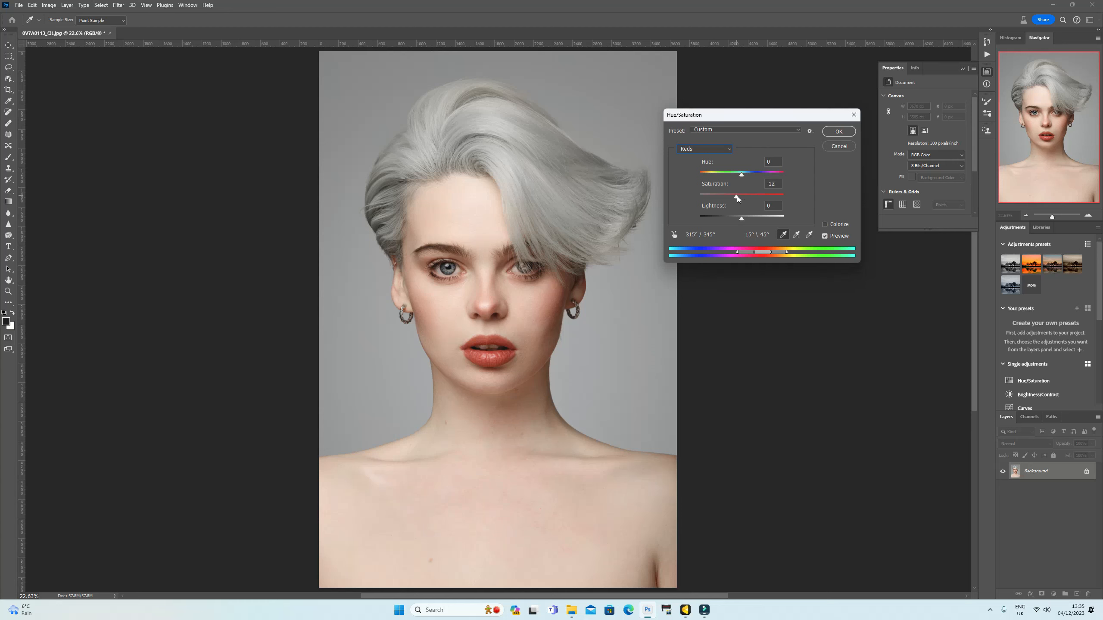
{"action": "left_click_drag", "start_coordinate": [737, 198], "coordinate": [736, 198]}
{"action": "left_click_drag", "start_coordinate": [736, 198], "coordinate": [725, 198]}
{"action": "left_click", "coordinate": [839, 131]}
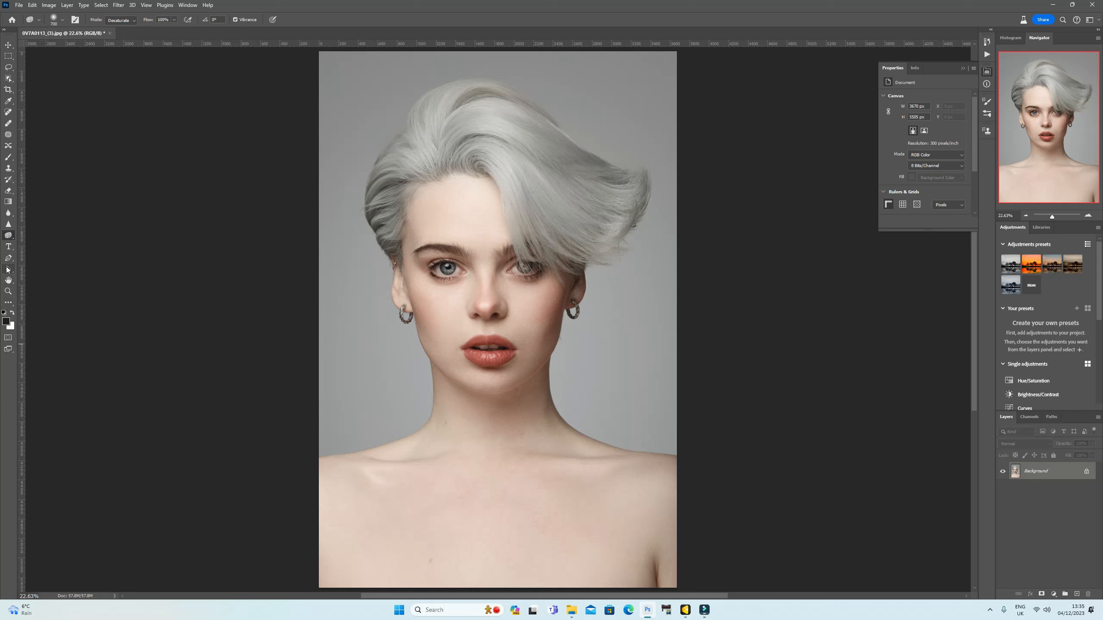
Switch the Sponge tool to Saturate mode and reduce its brush to a size that fits within the lips
{"action": "left_click", "coordinate": [8, 292]}
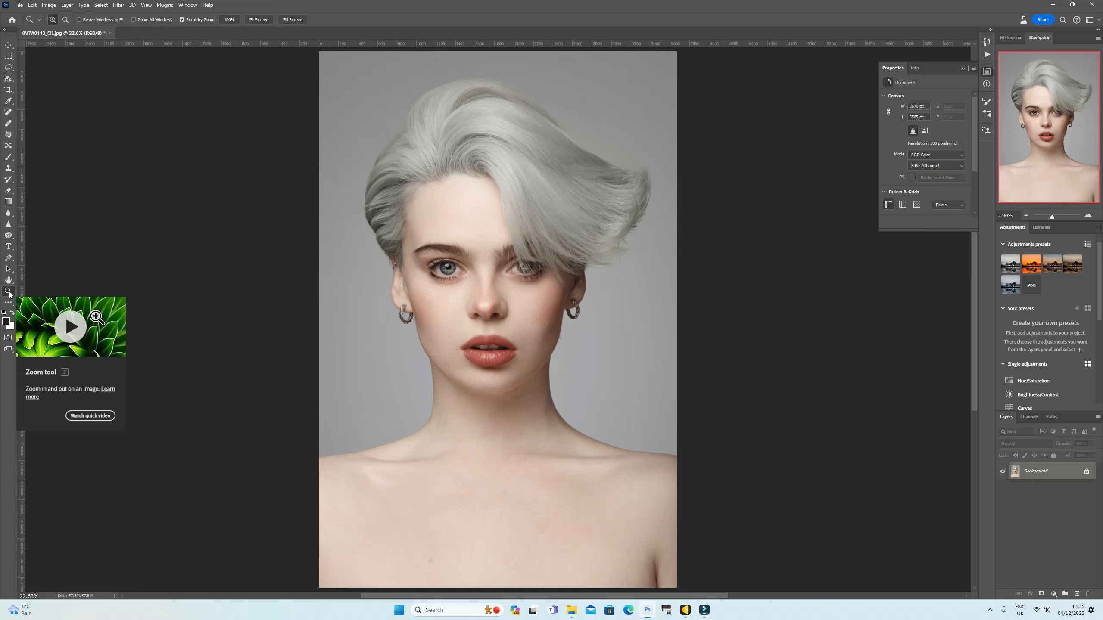
{"action": "left_click", "coordinate": [8, 235]}
{"action": "left_click", "coordinate": [134, 20]}
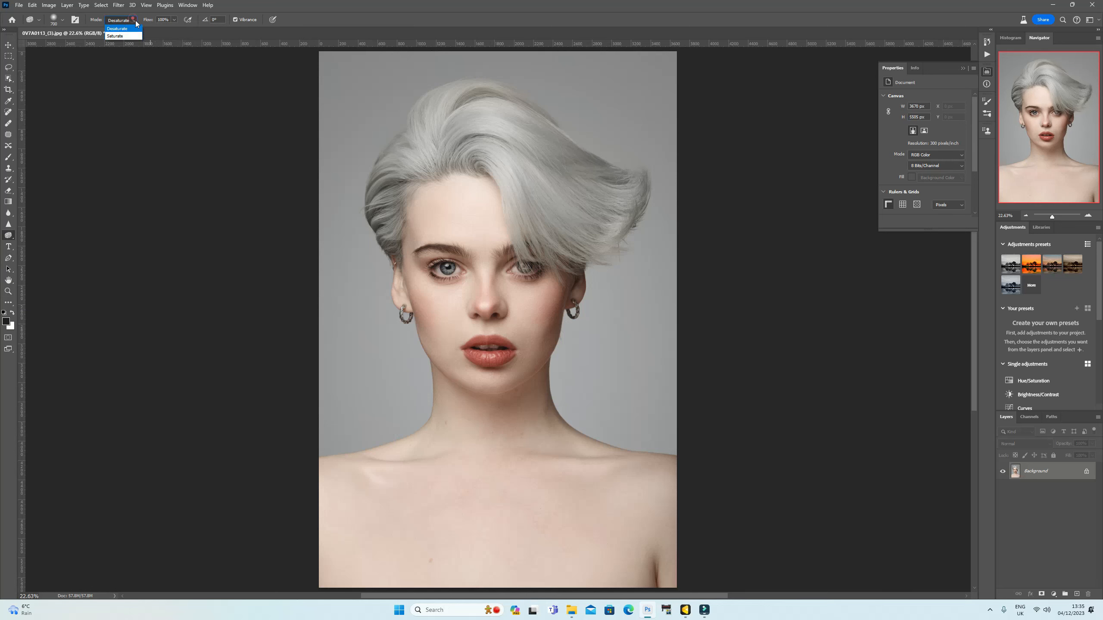
{"action": "left_click", "coordinate": [125, 34]}
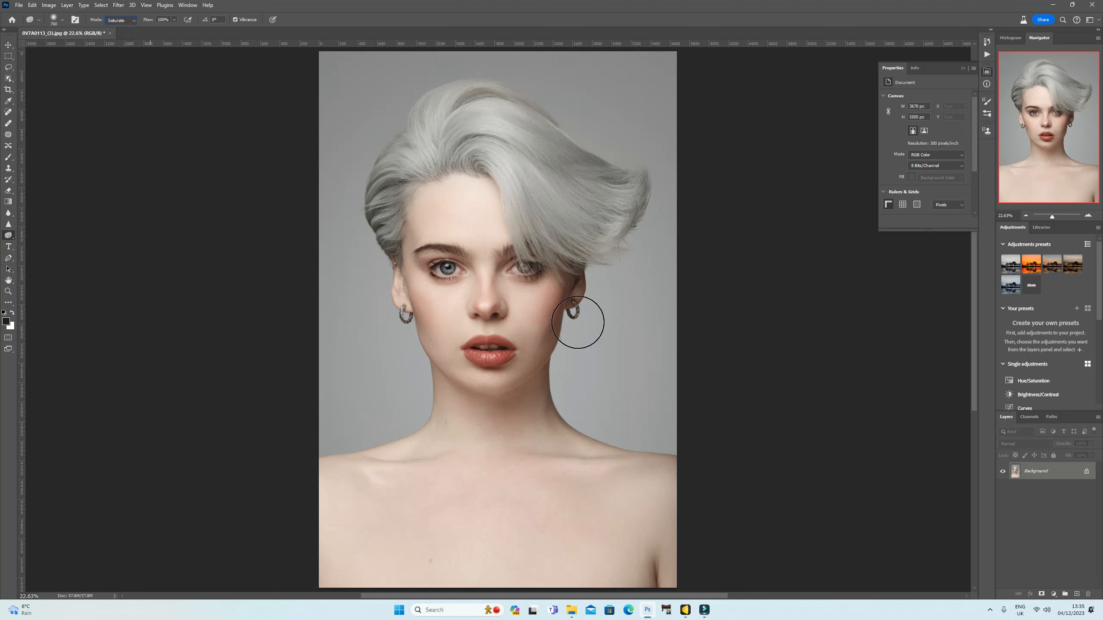
{"action": "left_click_drag", "start_coordinate": [1052, 217], "coordinate": [1057, 216]}
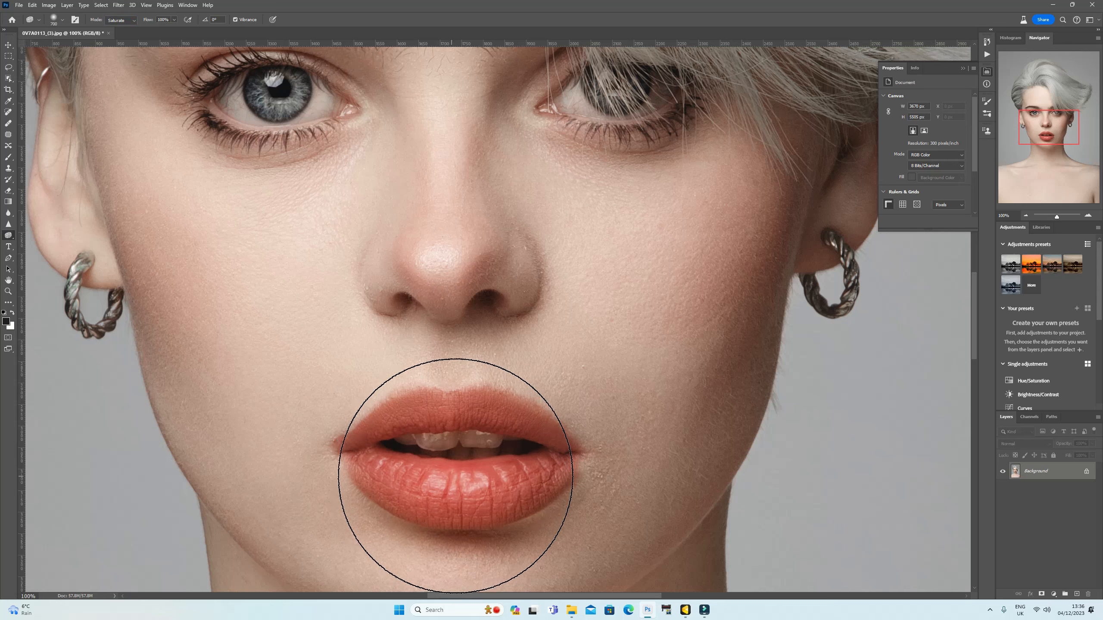
{"action": "key", "text": "bracketleft"}
{"action": "key", "text": "bracketleft"}
{"action": "key", "text": "bracketleft"}
{"action": "key", "text": "bracketleft"}
{"action": "key", "text": "bracketleft"}
{"action": "key", "text": "bracketleft"}
{"action": "key", "text": "bracketleft"}
{"action": "key", "text": "bracketleft"}
{"action": "key", "text": "bracketleft"}
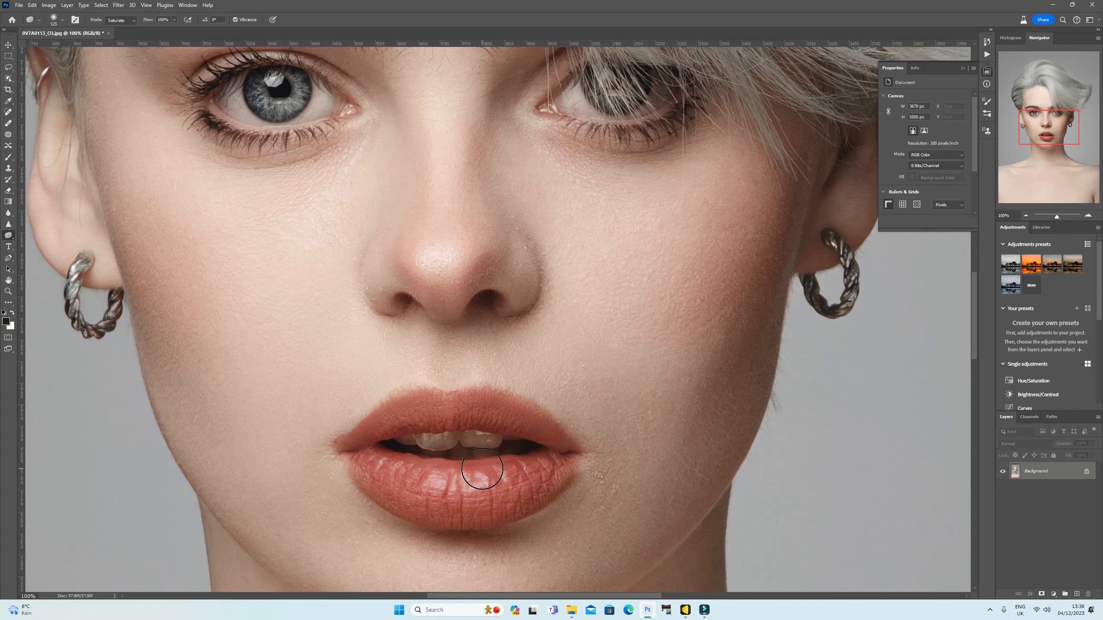
Undo a trial 100% flow Sponge stroke on the upper lip, and saturate the lips and their corner gently at 14% flow
{"action": "mouse_move", "coordinate": [364, 443]}
{"action": "left_mouse_down"}
{"action": "mouse_move", "coordinate": [429, 412]}
{"action": "mouse_move", "coordinate": [468, 412]}
{"action": "mouse_move", "coordinate": [555, 443]}
{"action": "left_mouse_up"}
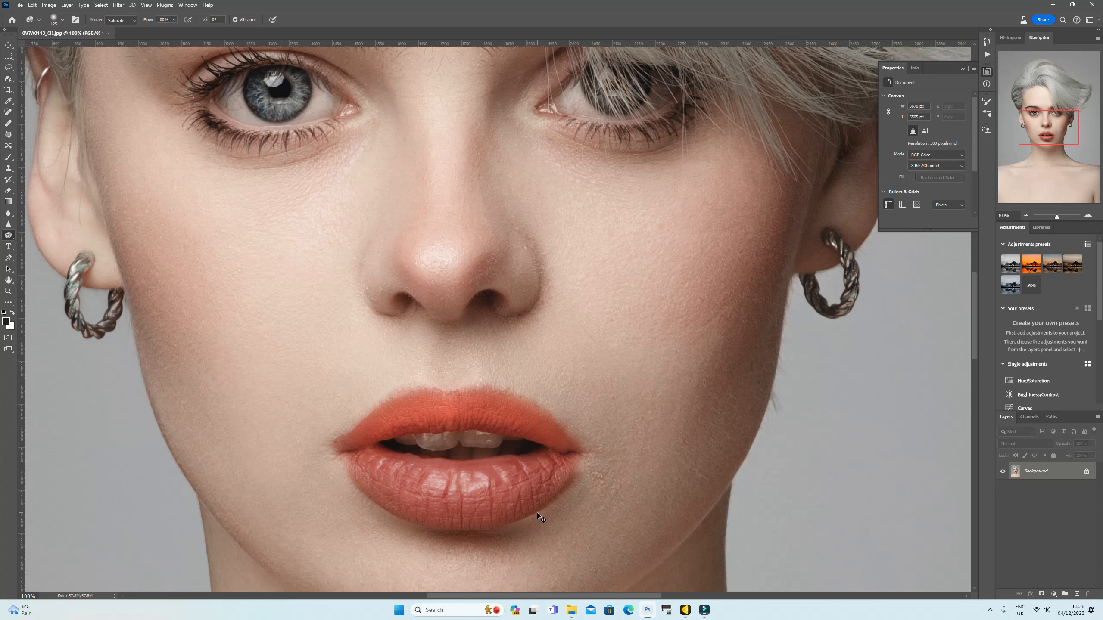
{"action": "key", "text": "ctrl+z"}
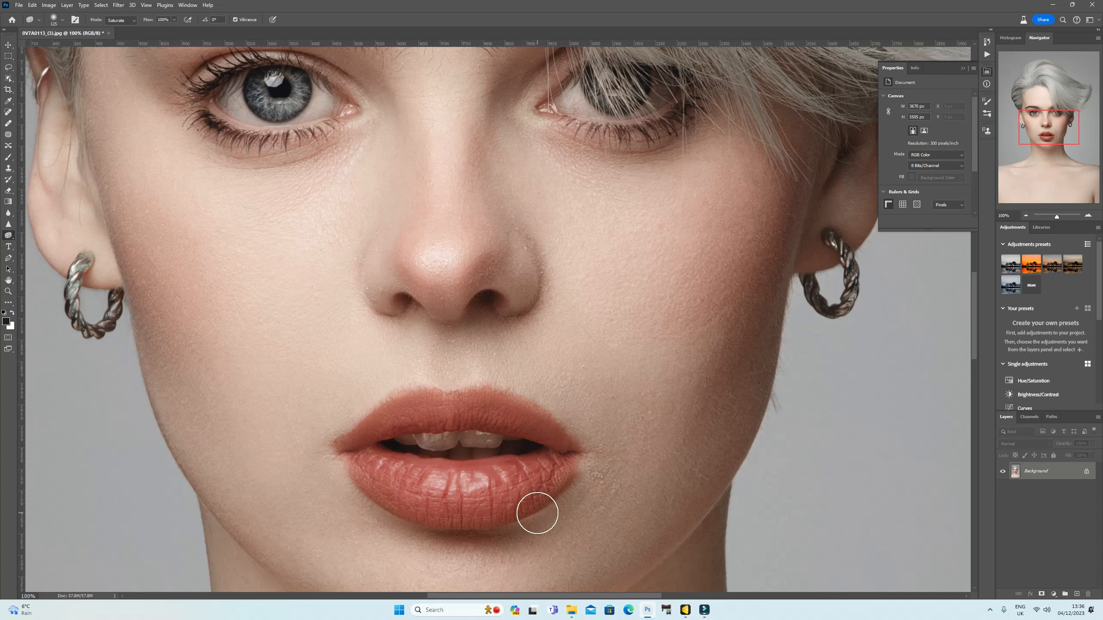
{"action": "left_click", "coordinate": [174, 19]}
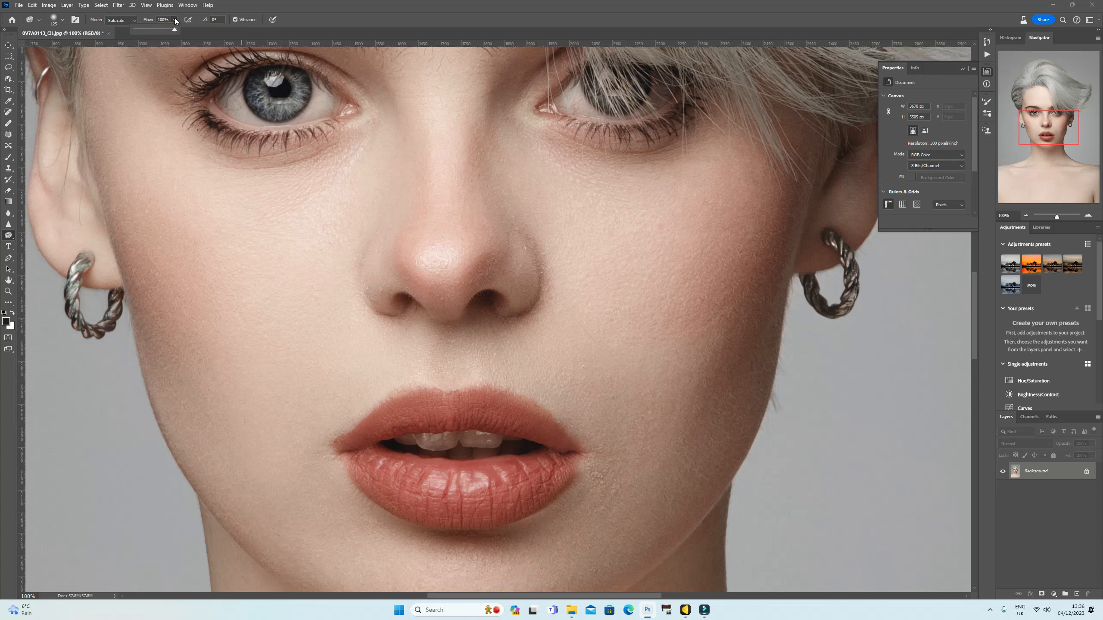
{"action": "left_click", "coordinate": [141, 29]}
{"action": "mouse_move", "coordinate": [369, 442]}
{"action": "left_mouse_down"}
{"action": "mouse_move", "coordinate": [416, 415]}
{"action": "mouse_move", "coordinate": [501, 413]}
{"action": "mouse_move", "coordinate": [558, 444]}
{"action": "mouse_move", "coordinate": [564, 461]}
{"action": "mouse_move", "coordinate": [549, 475]}
{"action": "mouse_move", "coordinate": [375, 471]}
{"action": "mouse_move", "coordinate": [432, 505]}
{"action": "mouse_move", "coordinate": [541, 500]}
{"action": "mouse_move", "coordinate": [574, 465]}
{"action": "mouse_move", "coordinate": [454, 419]}
{"action": "mouse_move", "coordinate": [417, 421]}
{"action": "mouse_move", "coordinate": [591, 424]}
{"action": "mouse_move", "coordinate": [449, 461]}
{"action": "mouse_move", "coordinate": [368, 453]}
{"action": "mouse_move", "coordinate": [520, 444]}
{"action": "mouse_move", "coordinate": [571, 460]}
{"action": "left_mouse_up"}
{"action": "key", "text": "bracketleft"}
{"action": "key", "text": "bracketleft"}
{"action": "mouse_move", "coordinate": [330, 456]}
{"action": "left_mouse_down"}
{"action": "mouse_move", "coordinate": [364, 461]}
{"action": "mouse_move", "coordinate": [349, 449]}
{"action": "mouse_move", "coordinate": [363, 433]}
{"action": "mouse_move", "coordinate": [354, 443]}
{"action": "left_mouse_up"}
{"action": "key", "text": "ctrl+0"}
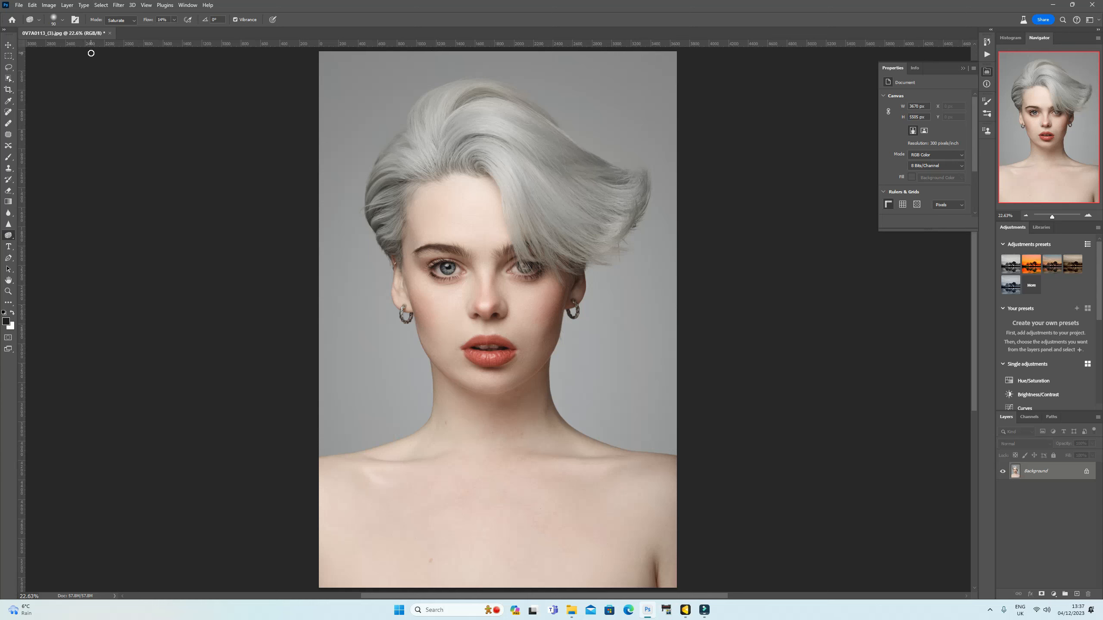
Save the retouched portrait as a new JPEG named 0V7A0113_4 at quality 12 in the 0V7A0113_Evoto folder
{"action": "left_click", "coordinate": [18, 6]}
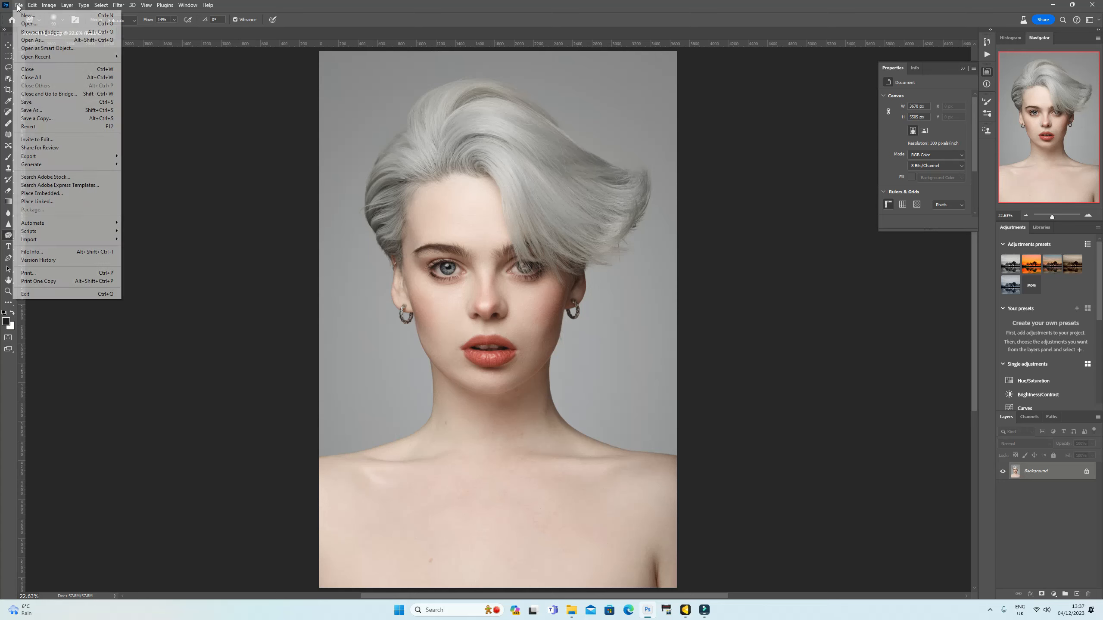
{"action": "left_click", "coordinate": [45, 110]}
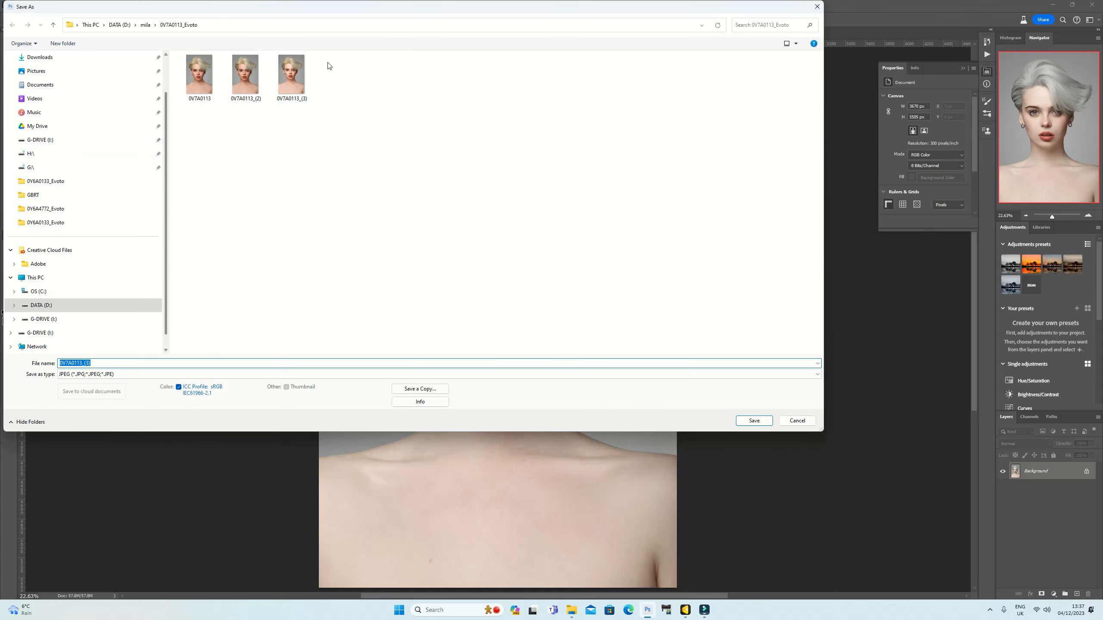
{"action": "left_click", "coordinate": [299, 85]}
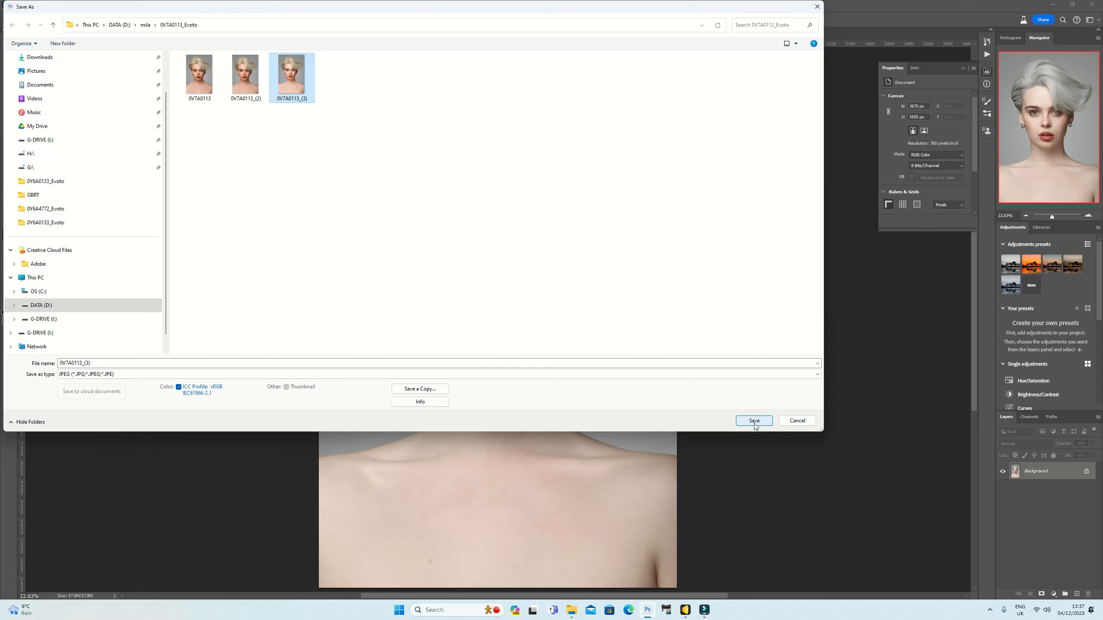
{"action": "left_click", "coordinate": [94, 362]}
{"action": "left_click", "coordinate": [94, 362]}
{"action": "key", "text": "BackSpace"}
{"action": "key", "text": "BackSpace"}
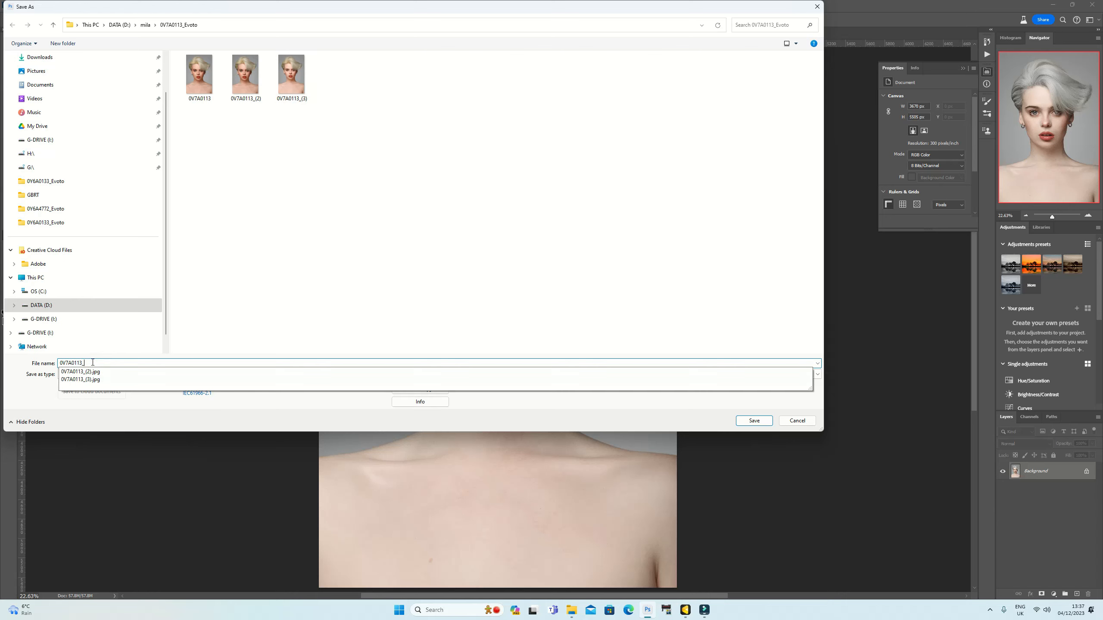
{"action": "type", "text": "4"}
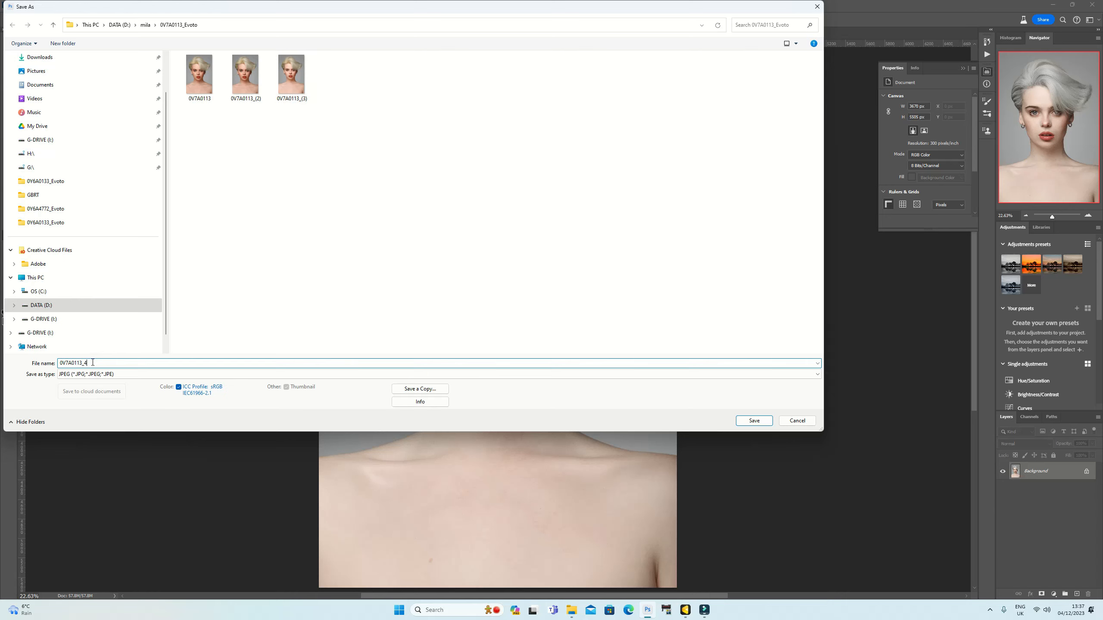
{"action": "left_click", "coordinate": [754, 421]}
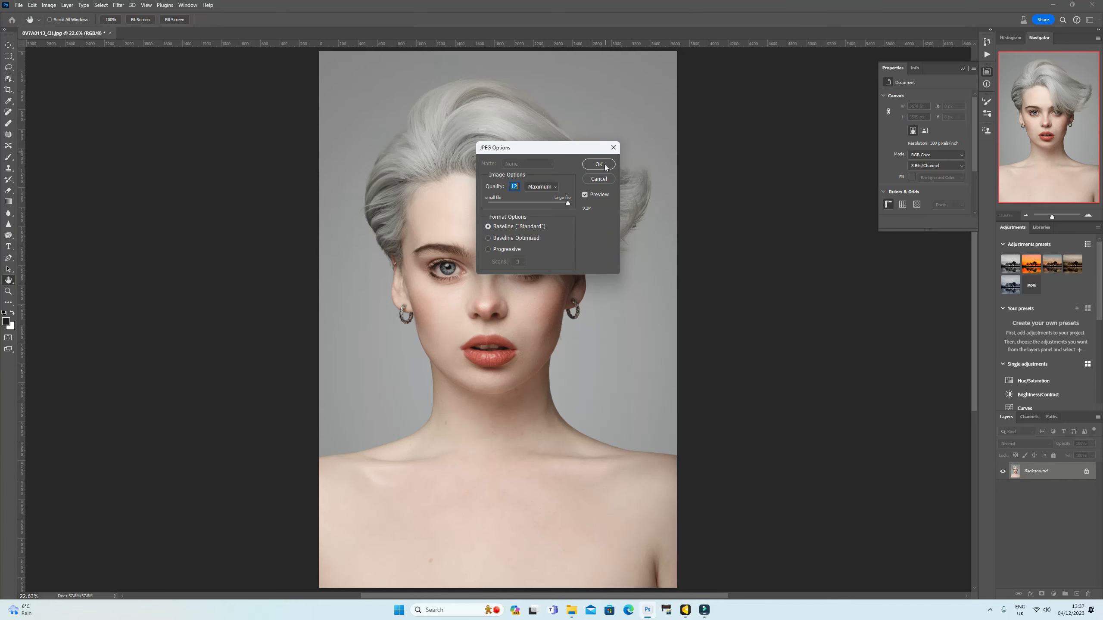
{"action": "left_click", "coordinate": [598, 164]}
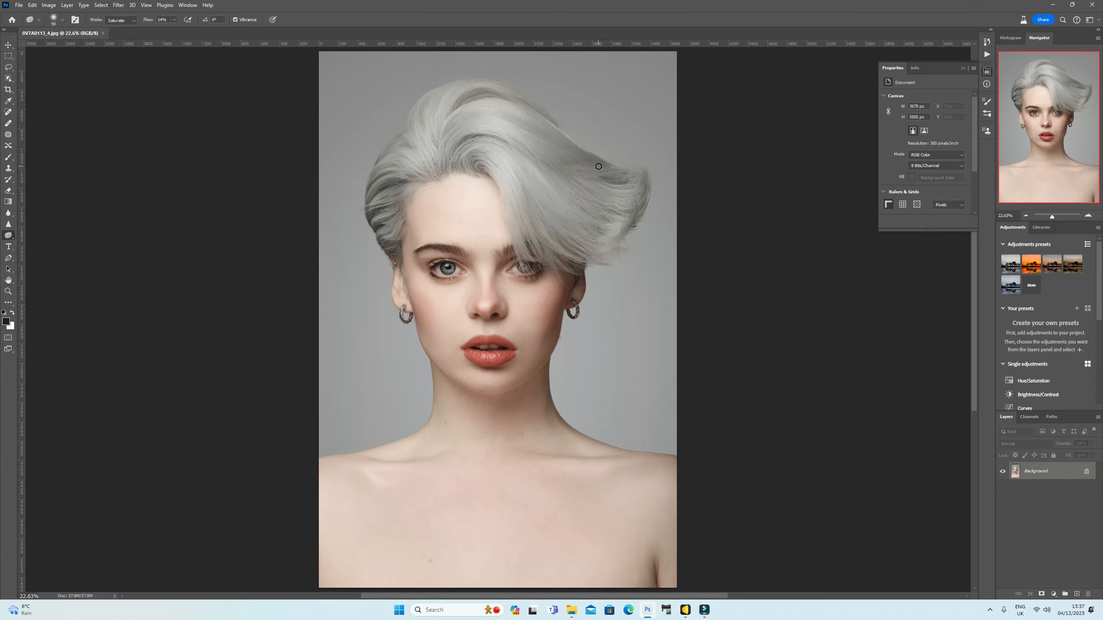
Open 0V7A0113_4 from the 0V7A0113_Evoto folder in File Explorer and compare it with the earlier versions in the image viewer
{"action": "left_click", "coordinate": [572, 611]}
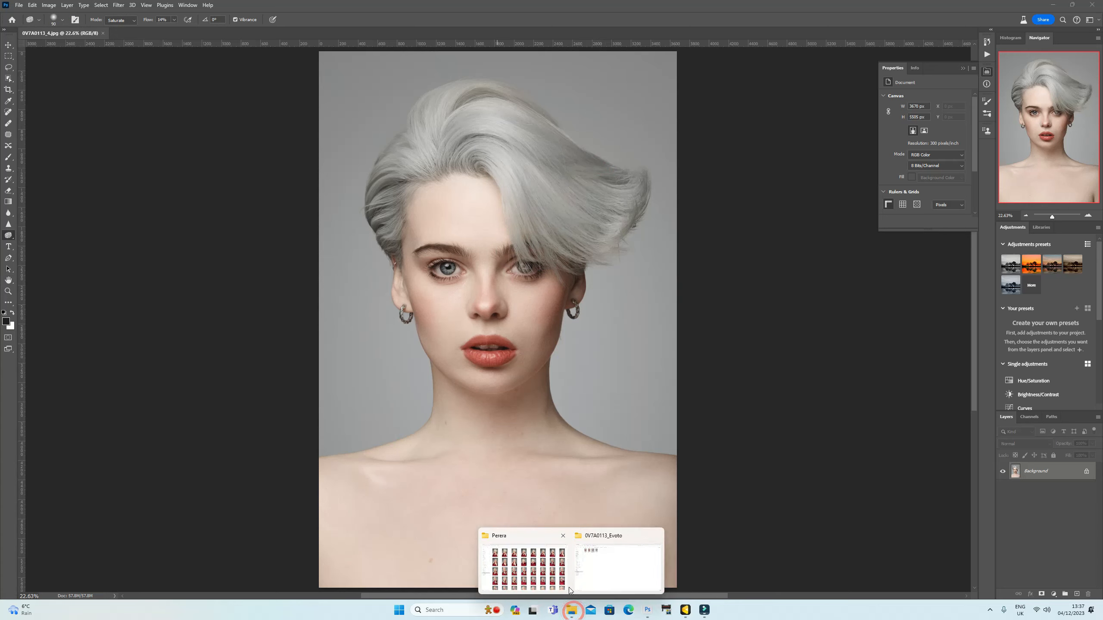
{"action": "left_click", "coordinate": [593, 569]}
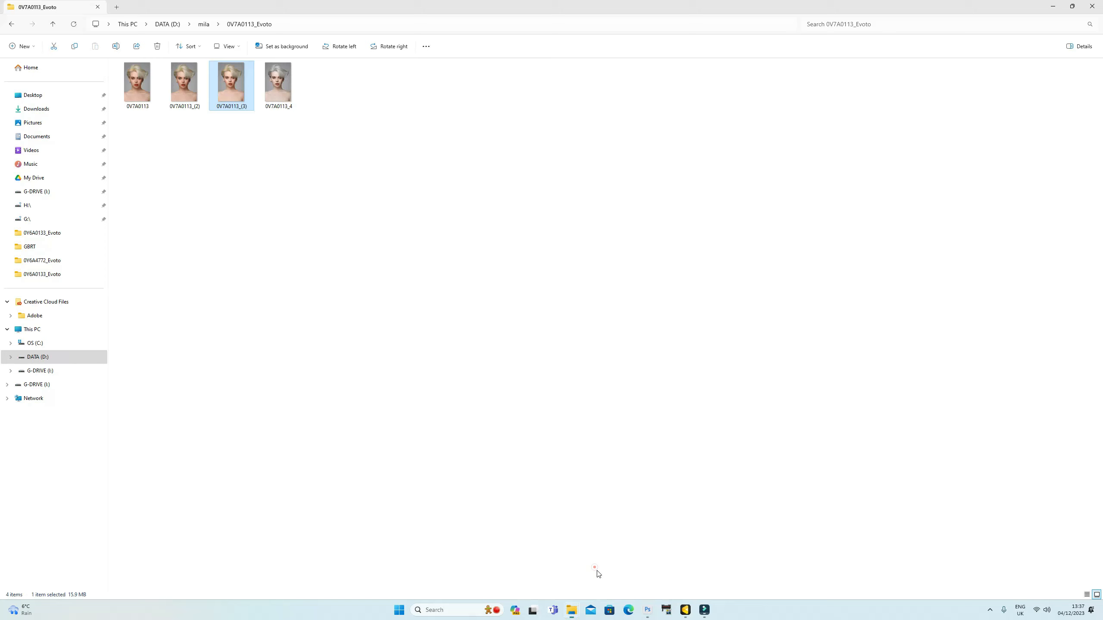
{"action": "double_click", "coordinate": [282, 87]}
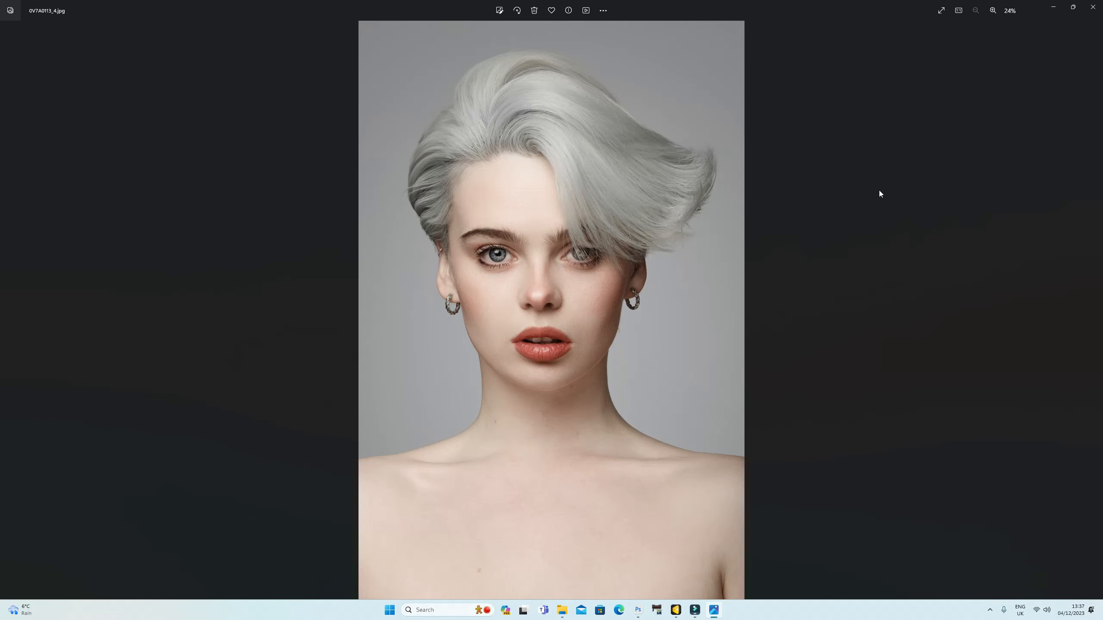
{"action": "key", "text": "Left"}
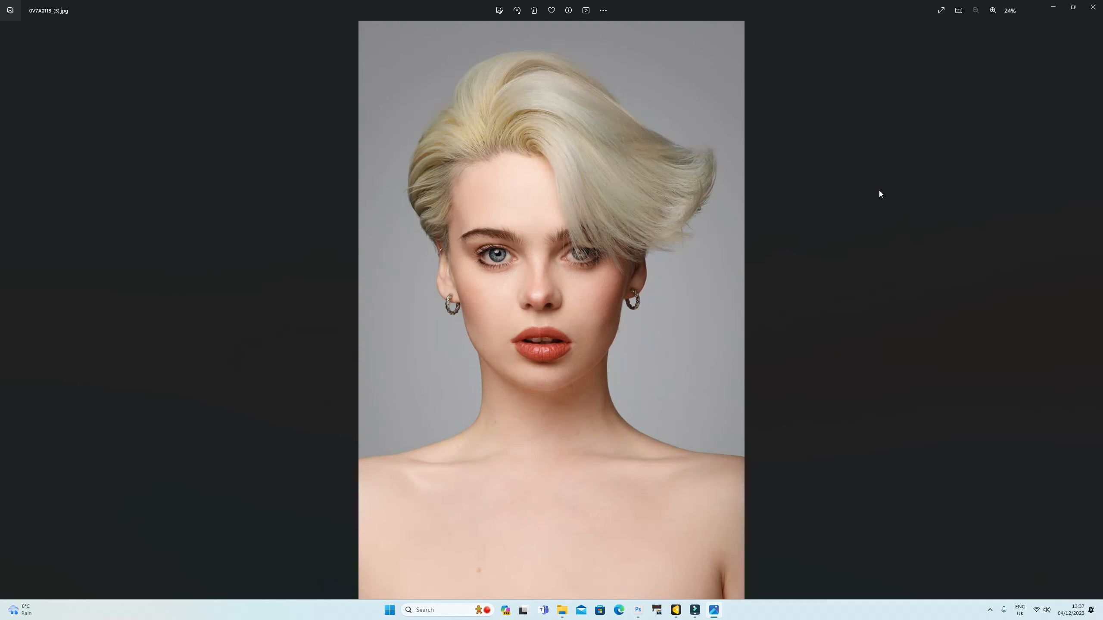
{"action": "key", "text": "Right"}
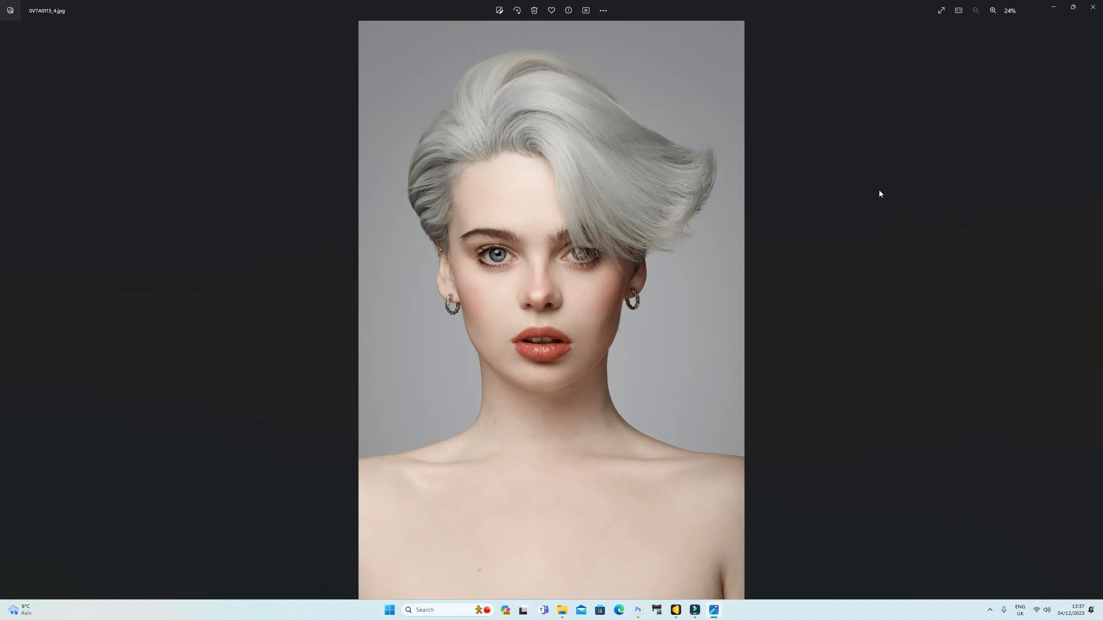
{"action": "key", "text": "Left"}
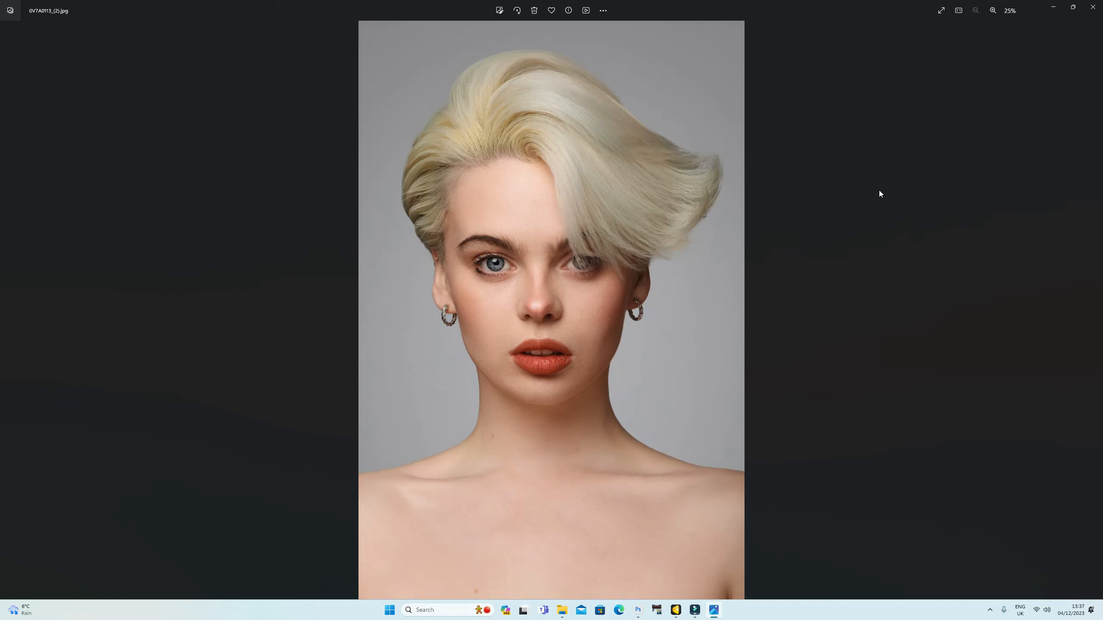
{"action": "key", "text": "Right"}
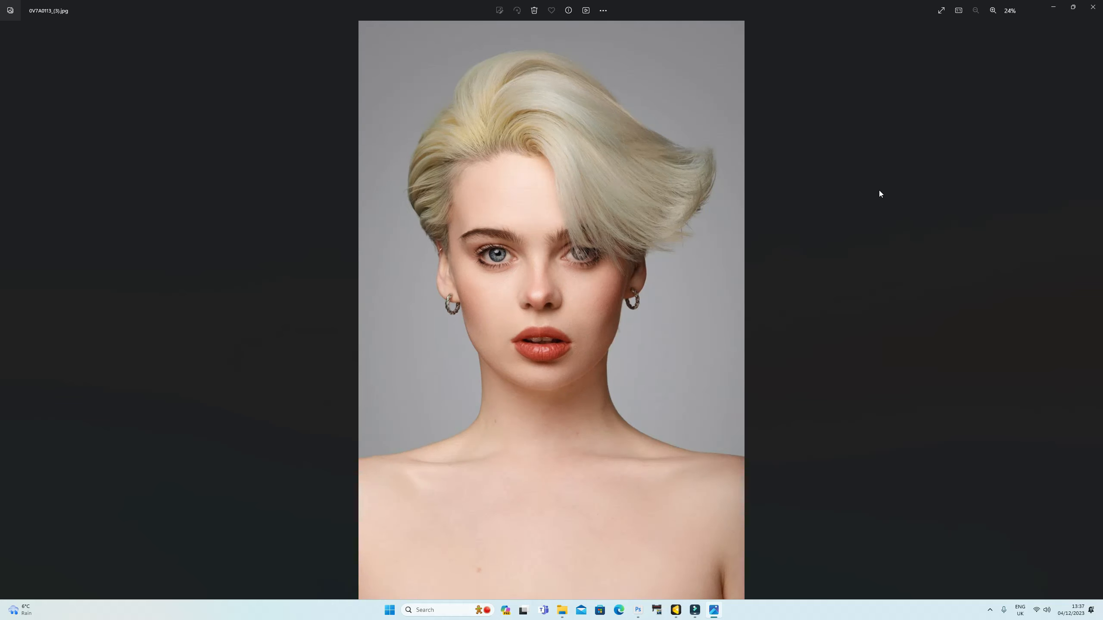
{"action": "key", "text": "Right"}
{"action": "key", "text": "Left"}
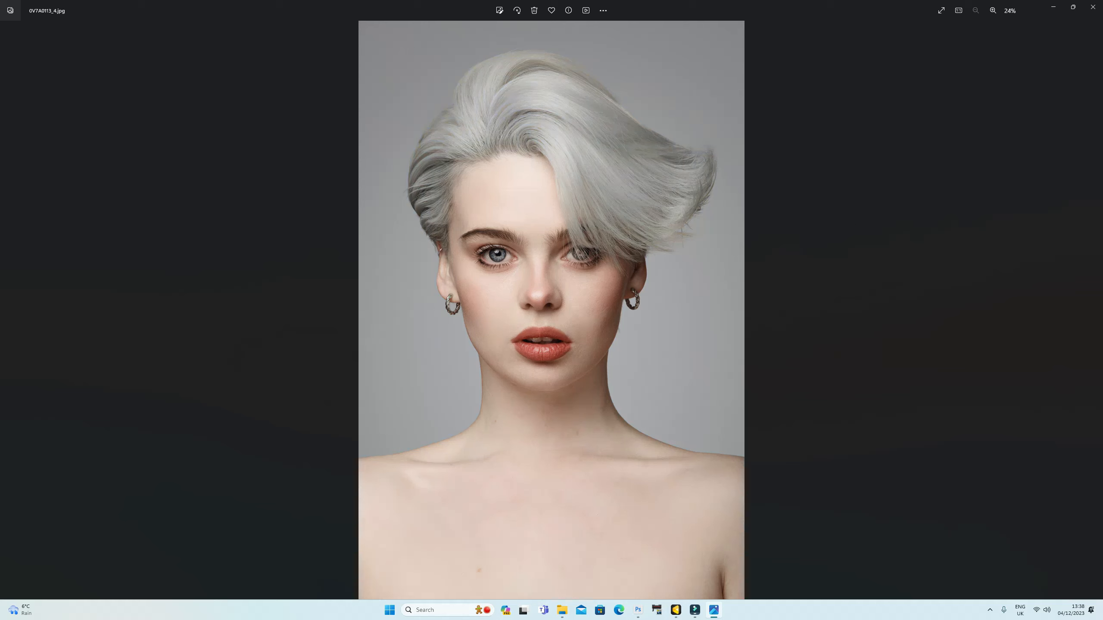
{"action": "left_click", "coordinate": [1053, 7]}
Find the original JPG of 0V7A0113 in the shoot folder on G-DRIVE (I:) and copy it
{"action": "mouse_move", "coordinate": [714, 610]}
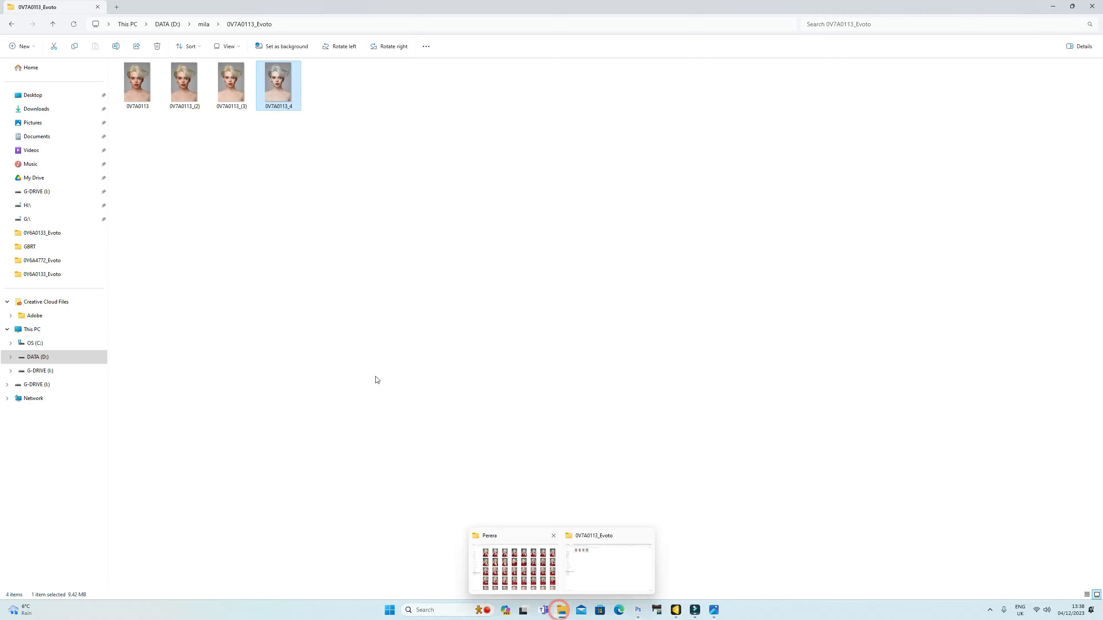
{"action": "left_click", "coordinate": [537, 576]}
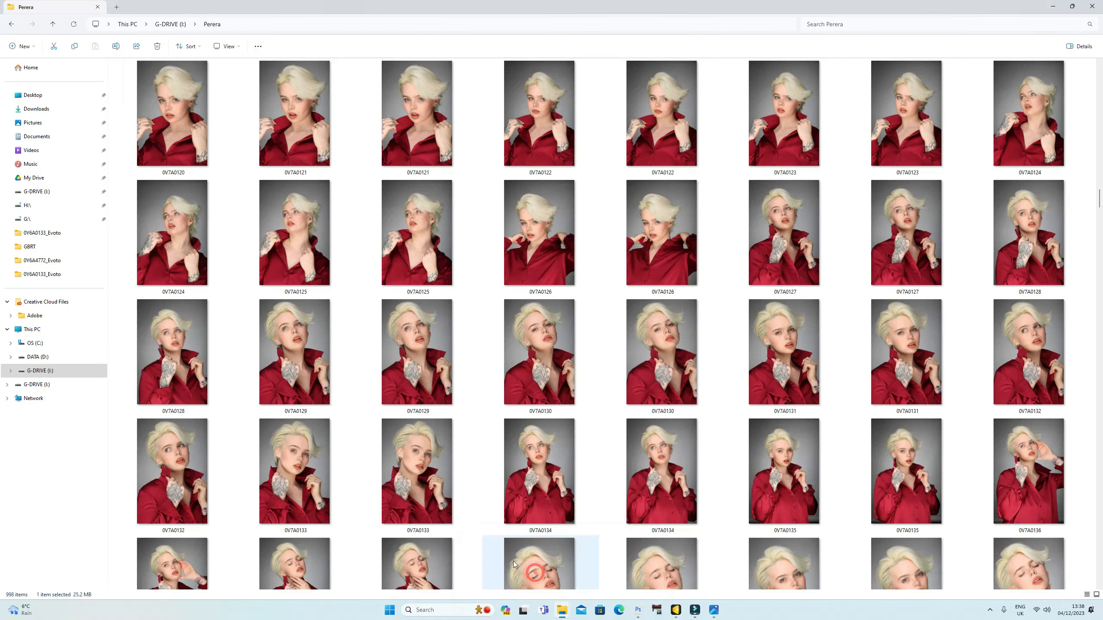
{"action": "scroll", "coordinate": [500, 402], "scroll_direction": "up", "scroll_amount": 18}
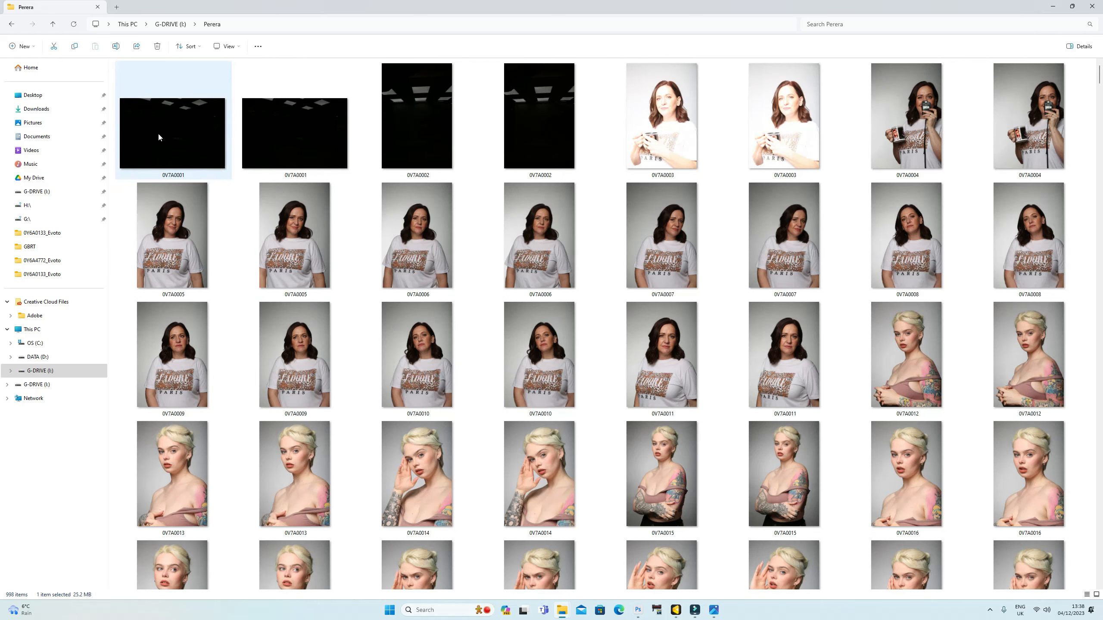
{"action": "scroll", "coordinate": [409, 309], "scroll_direction": "down", "scroll_amount": 14}
{"action": "scroll", "coordinate": [507, 353], "scroll_direction": "down", "scroll_amount": 3}
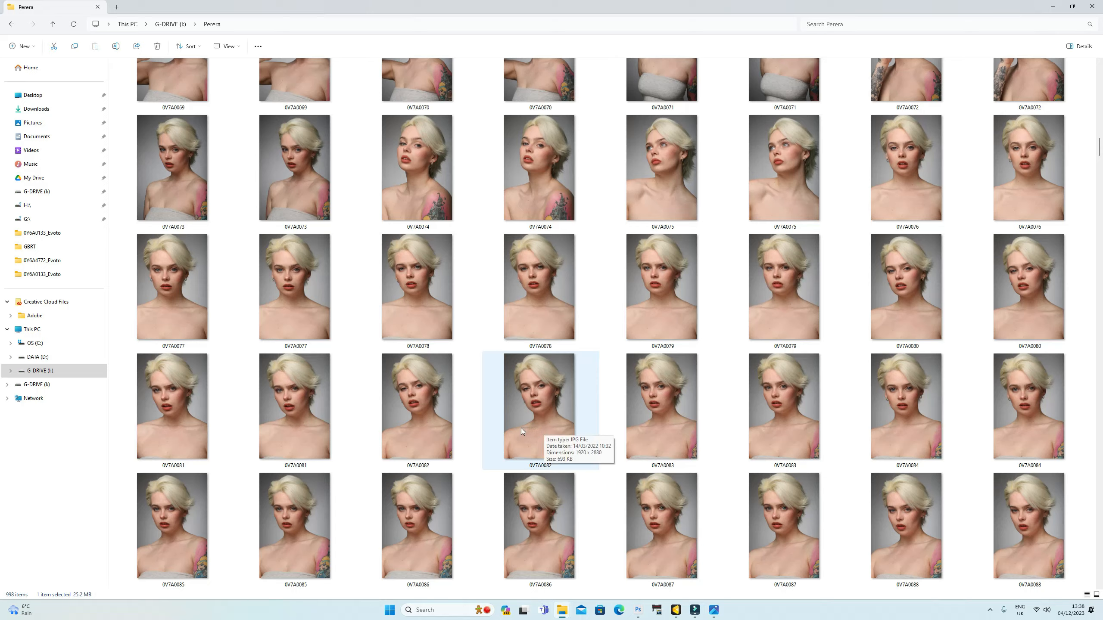
{"action": "scroll", "coordinate": [522, 430], "scroll_direction": "down", "scroll_amount": 6}
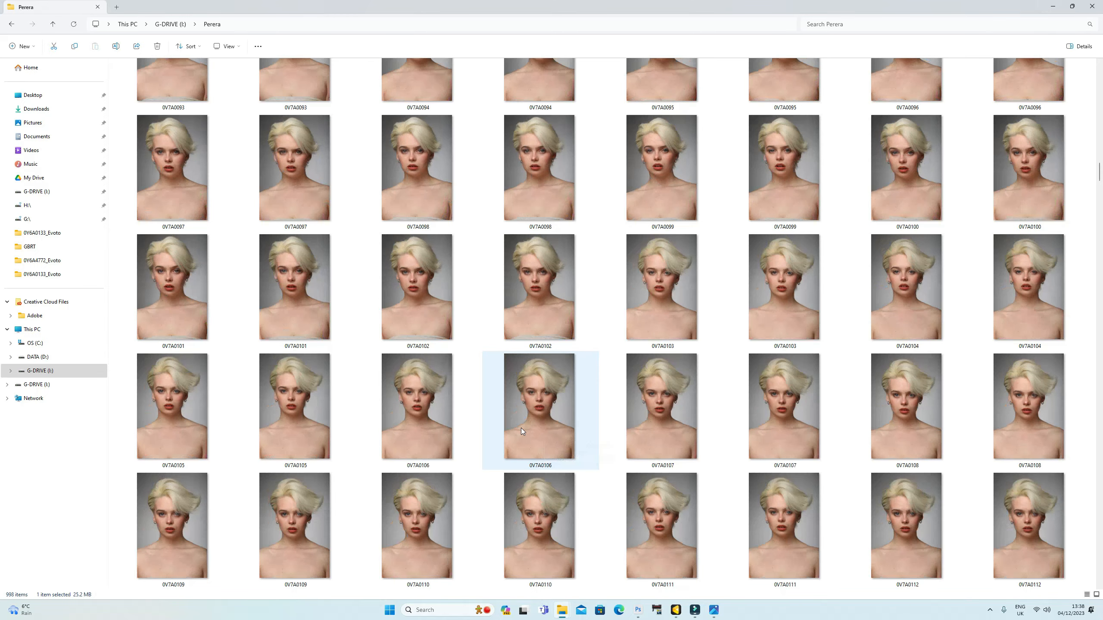
{"action": "scroll", "coordinate": [520, 427], "scroll_direction": "down", "scroll_amount": 12}
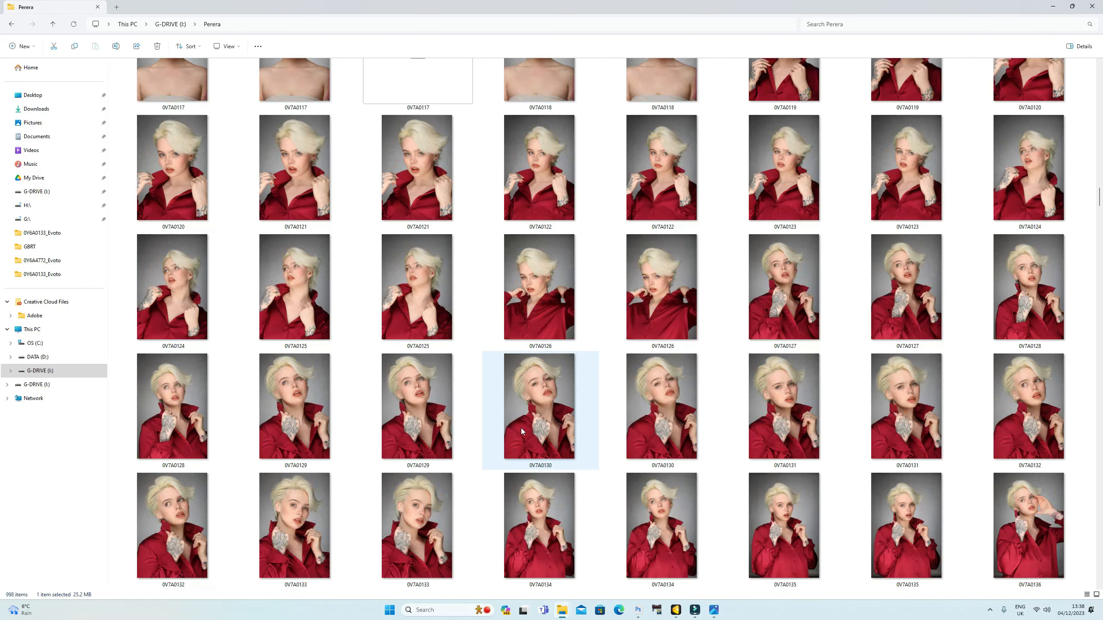
{"action": "scroll", "coordinate": [520, 428], "scroll_direction": "up", "scroll_amount": 10}
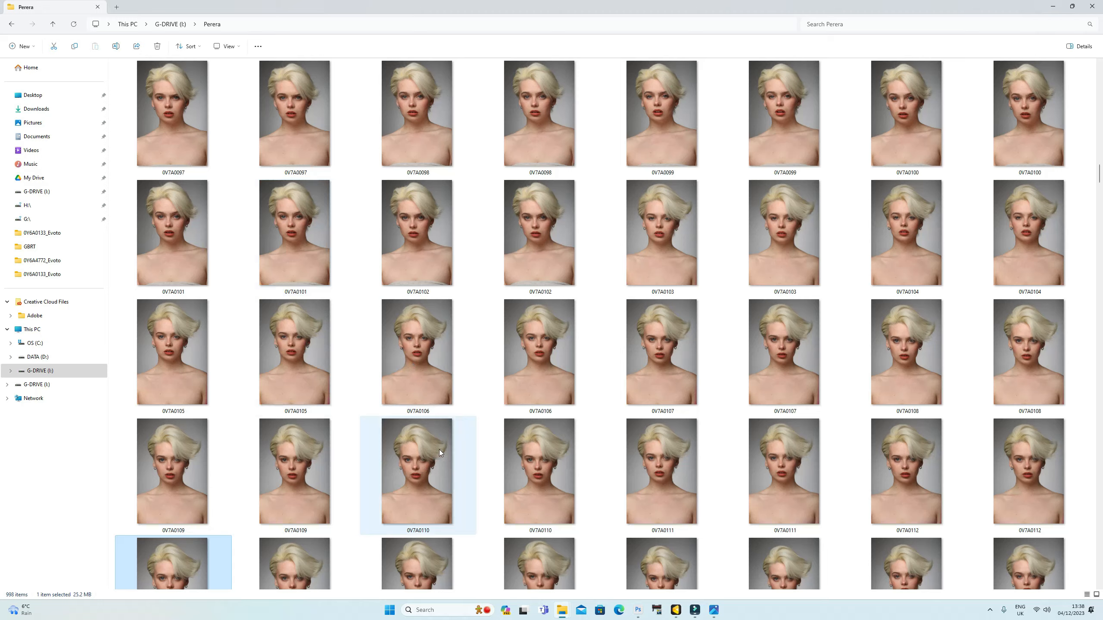
{"action": "scroll", "coordinate": [440, 451], "scroll_direction": "down", "scroll_amount": 3}
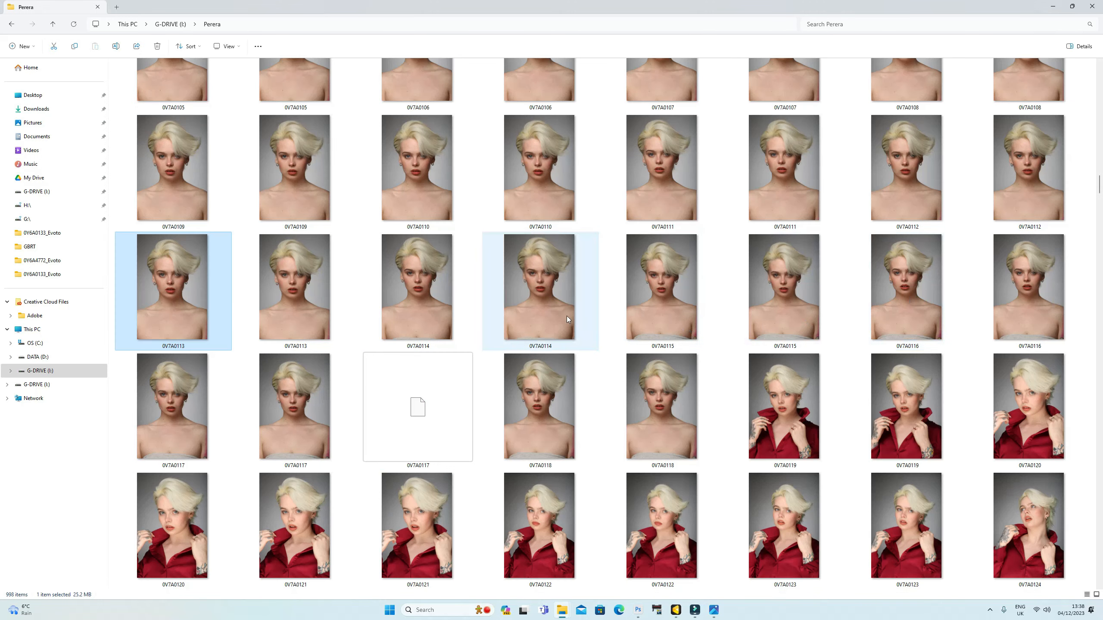
{"action": "mouse_move", "coordinate": [423, 308]}
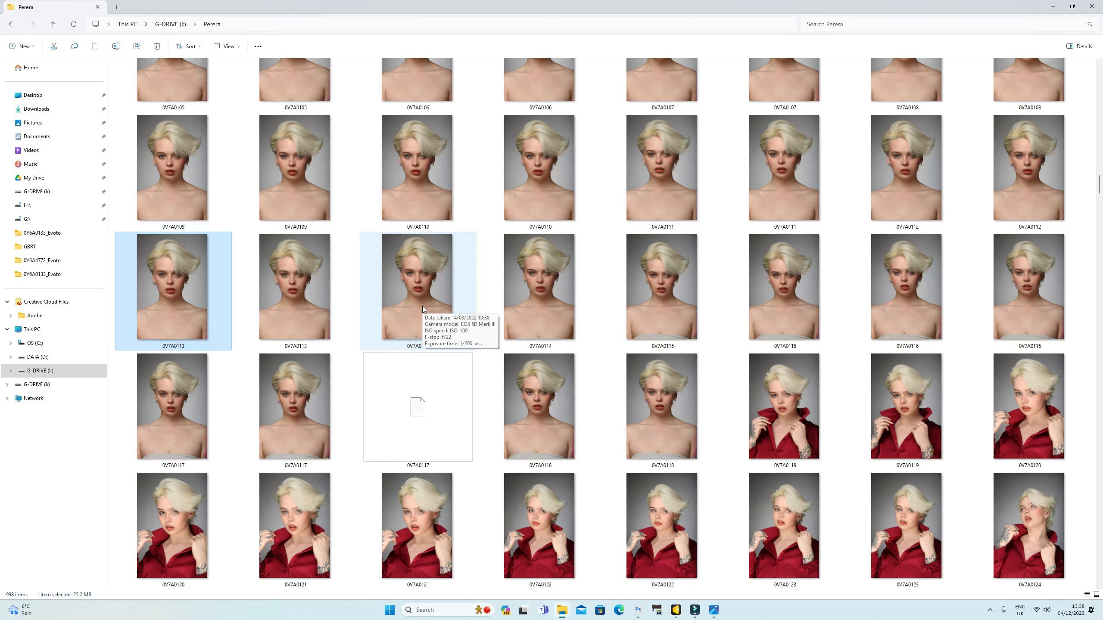
{"action": "right_click", "coordinate": [322, 309]}
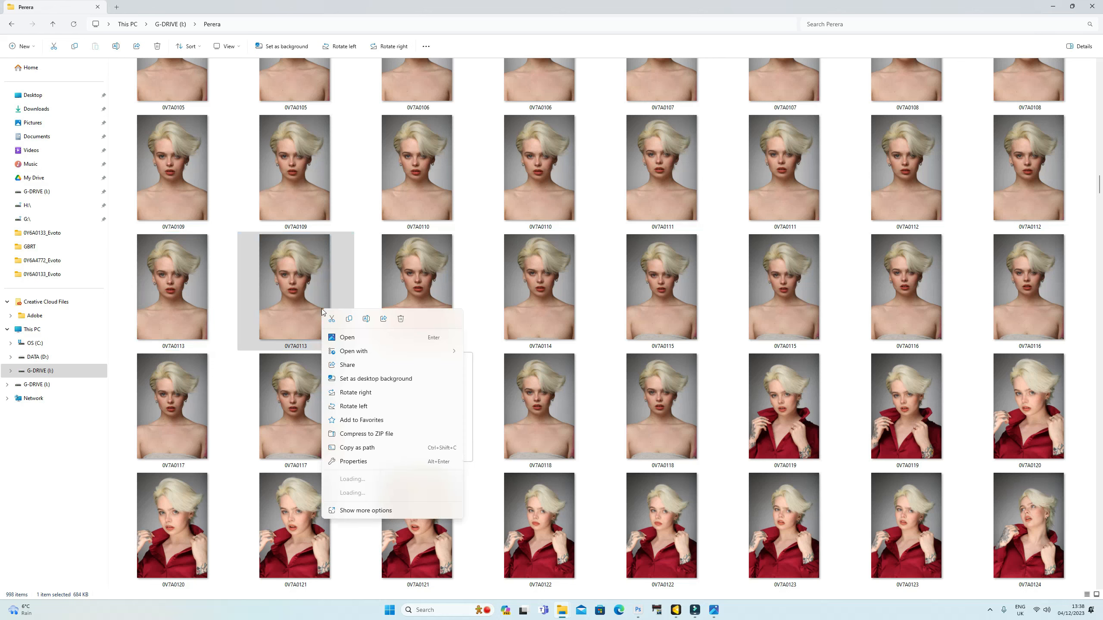
{"action": "left_click", "coordinate": [348, 319]}
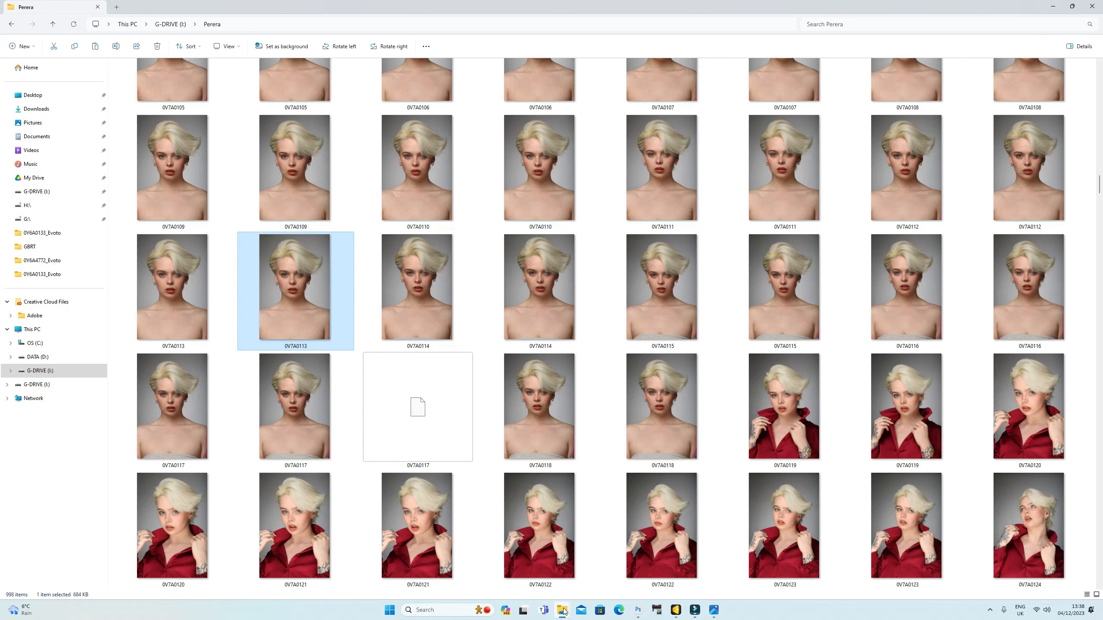
Paste the copied original into the 0V7A0113_Evoto folder, replacing the existing 0V7A0113.JPG, and delete 0V7A0113_(2)
{"action": "mouse_move", "coordinate": [565, 610]}
{"action": "left_click", "coordinate": [583, 589]}
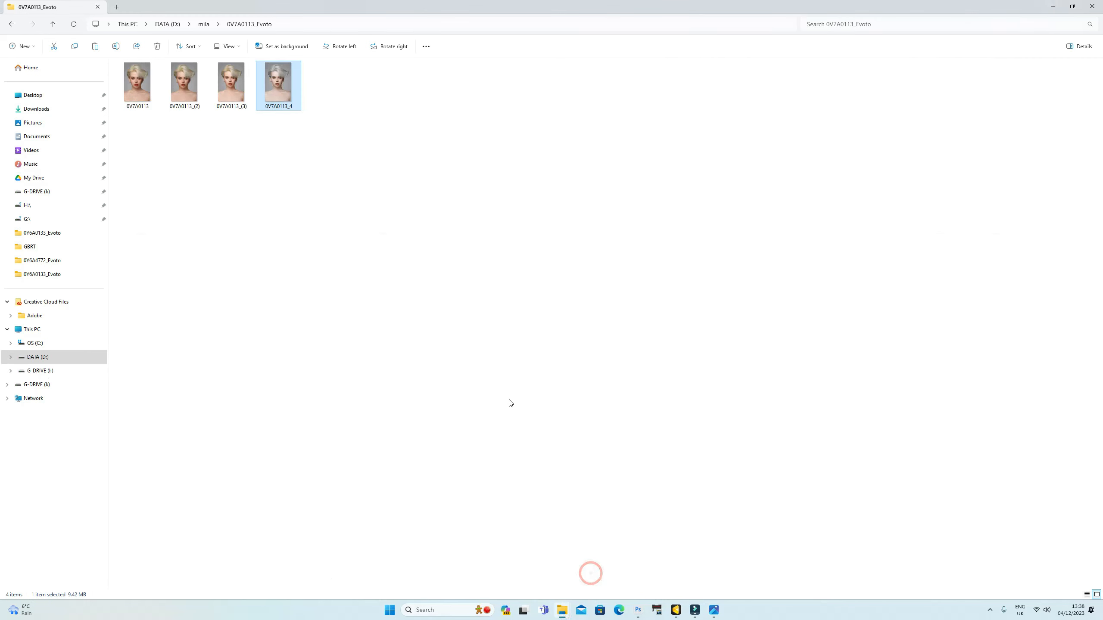
{"action": "right_click", "coordinate": [350, 108]}
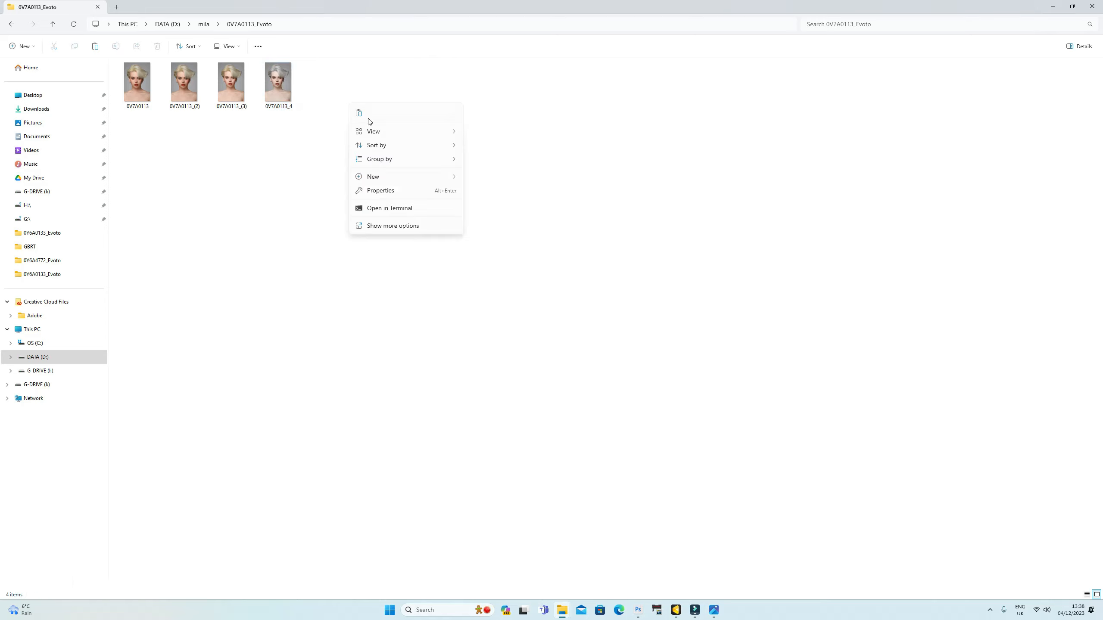
{"action": "left_click", "coordinate": [360, 114]}
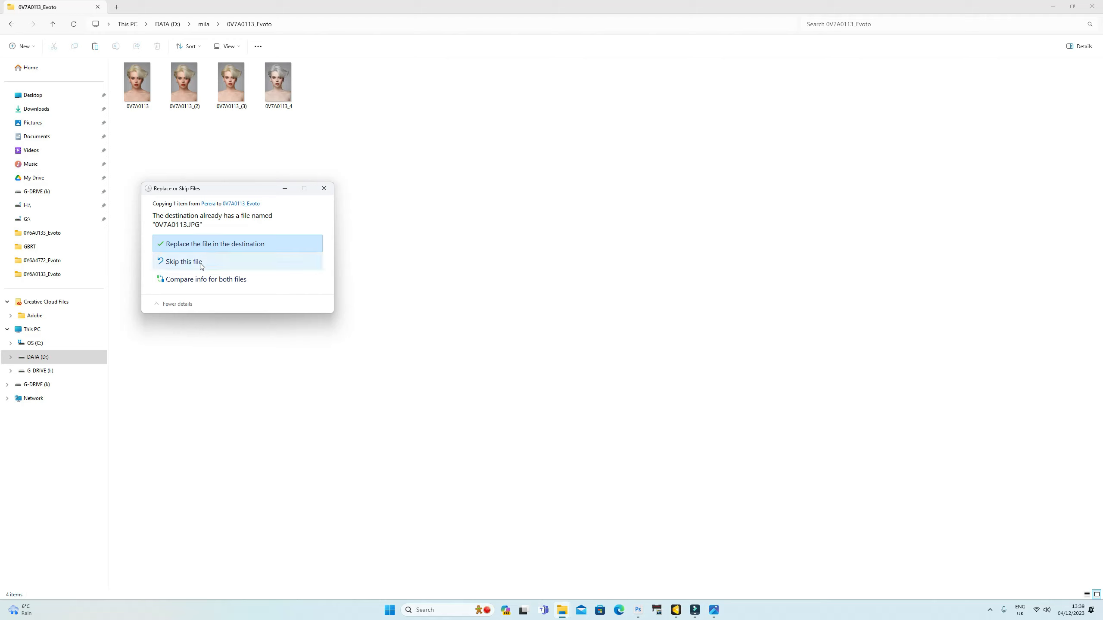
{"action": "left_click", "coordinate": [219, 246]}
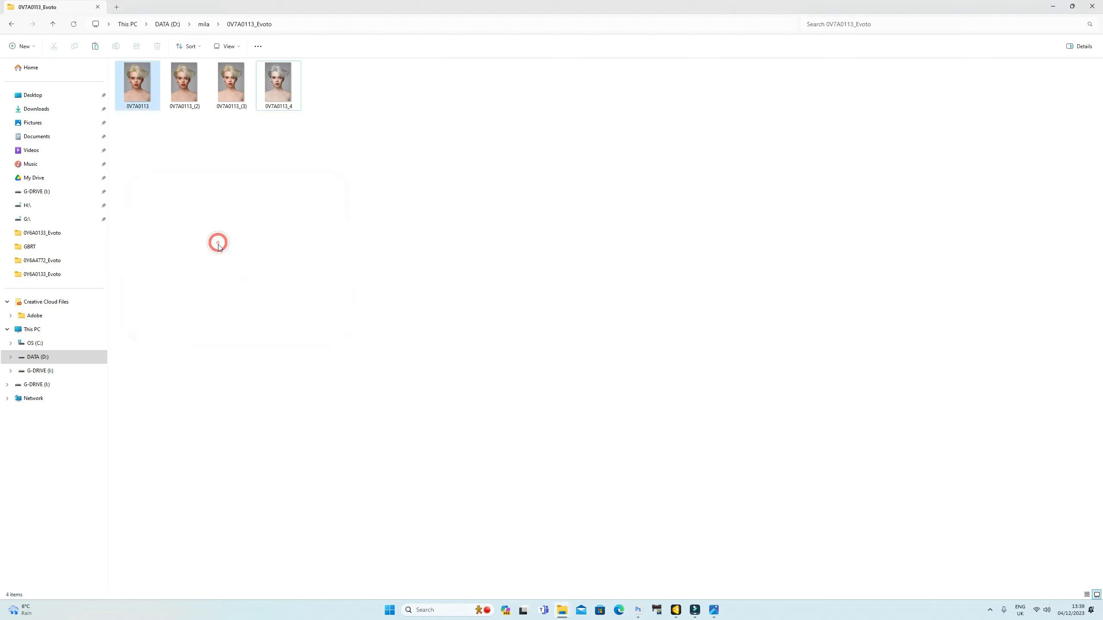
{"action": "left_click", "coordinate": [191, 94]}
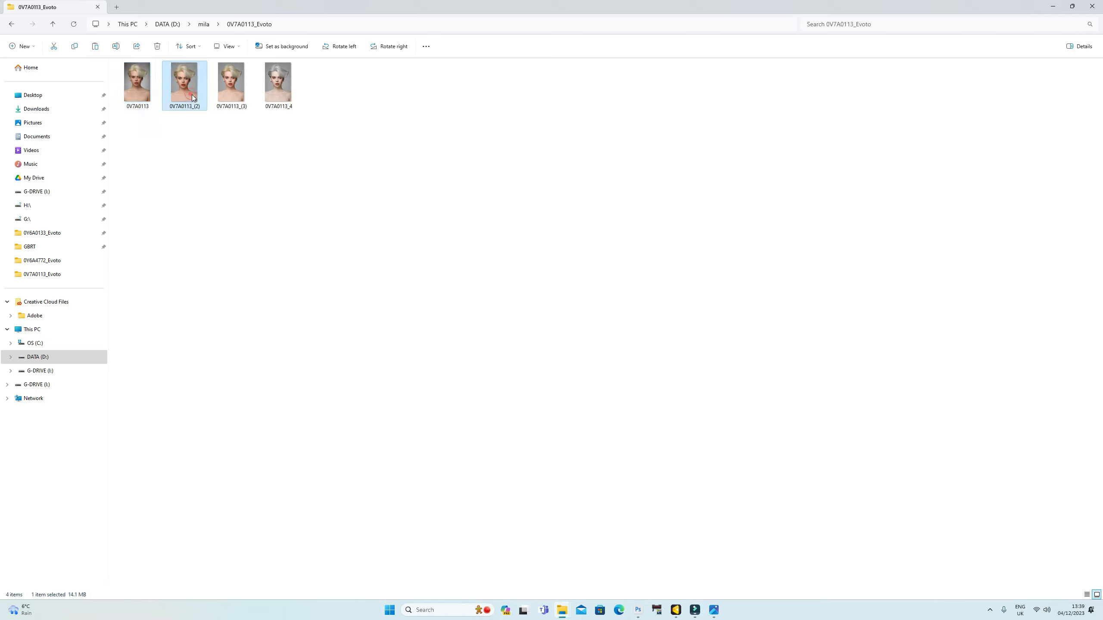
{"action": "key", "text": "Delete"}
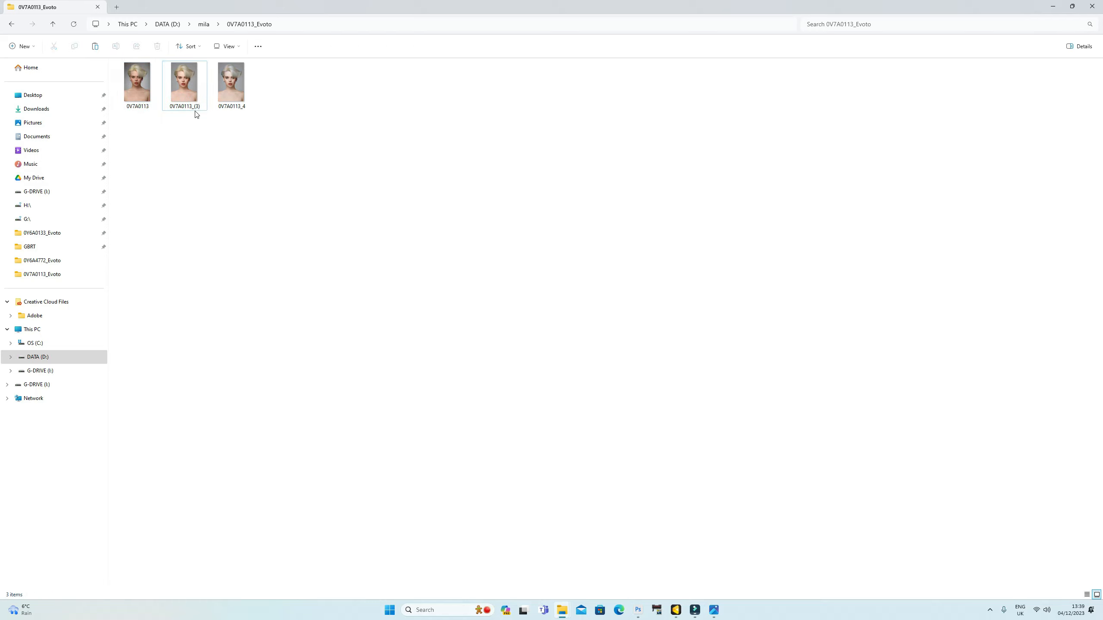
Close the leftover image viewer windows and open the original 0V7A0113 from the 0V7A0113_Evoto folder in a single maximized viewer
{"action": "left_click", "coordinate": [141, 97]}
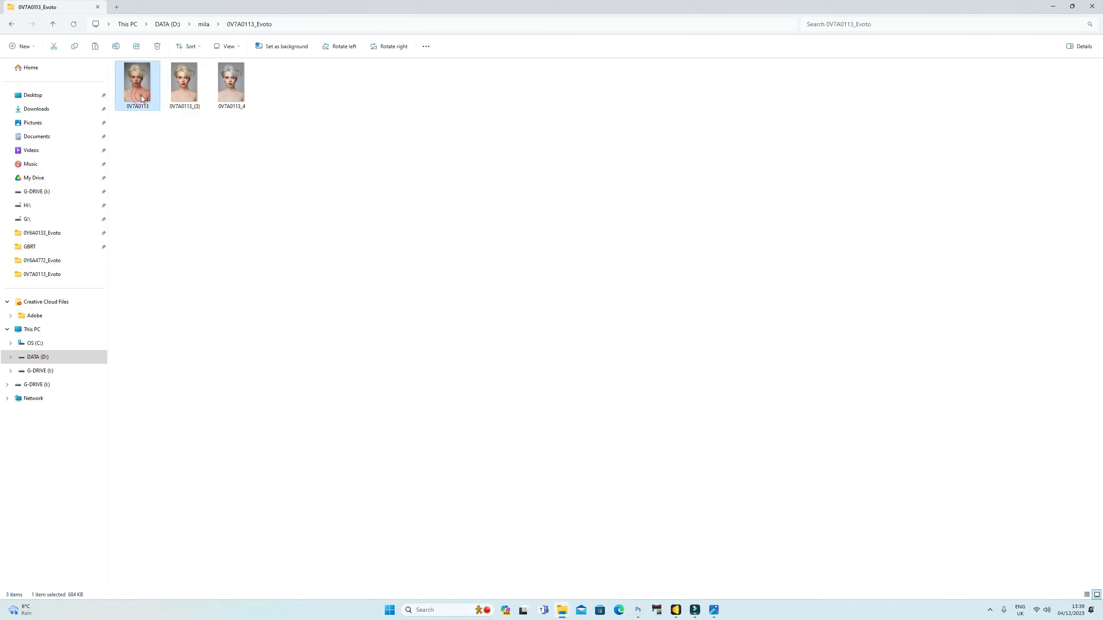
{"action": "double_click", "coordinate": [141, 96]}
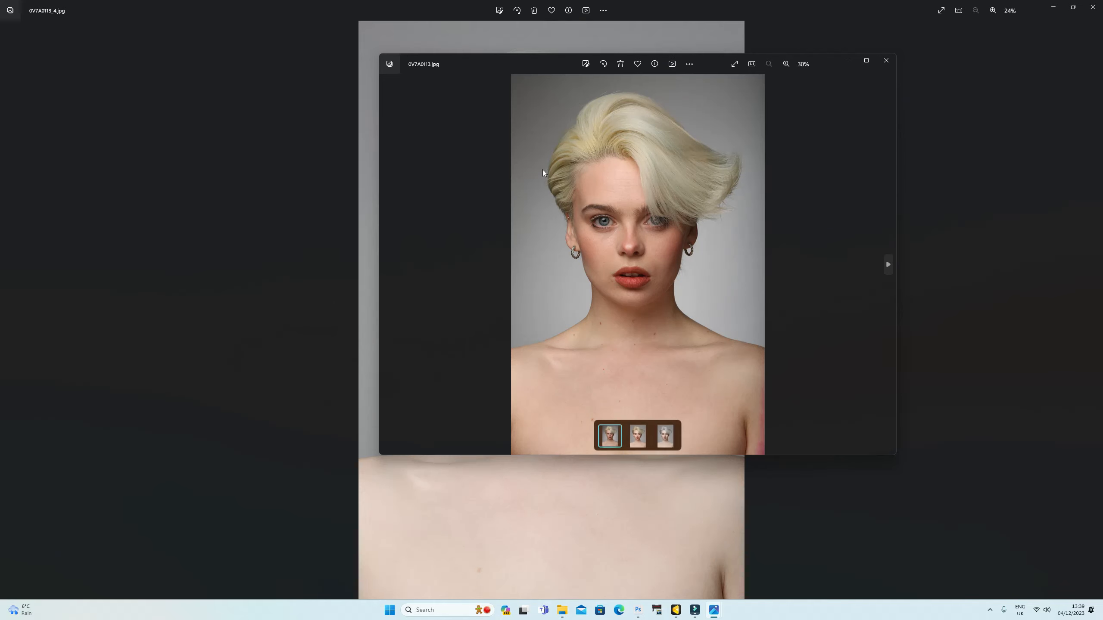
{"action": "left_click", "coordinate": [885, 60]}
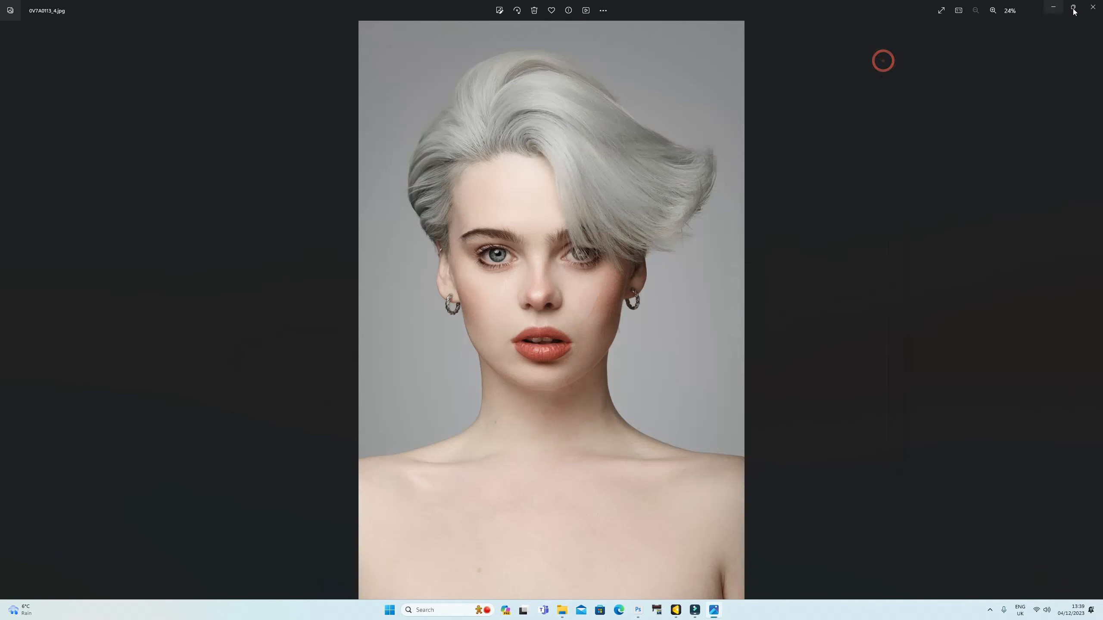
{"action": "left_click", "coordinate": [1092, 6]}
{"action": "double_click", "coordinate": [145, 102]}
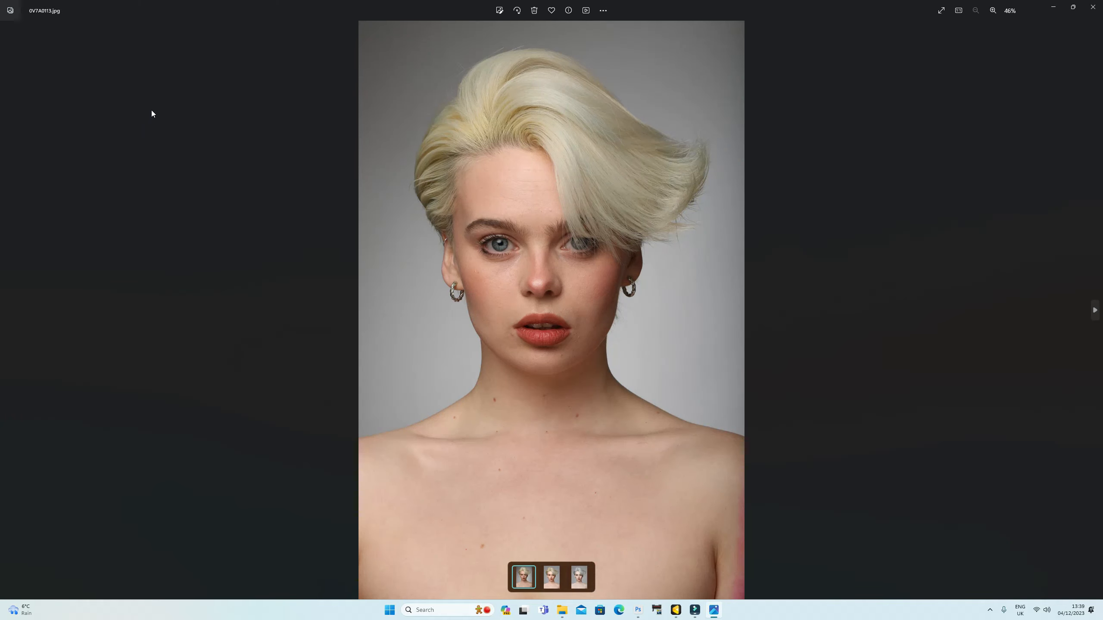
Compare the original with the retouched versions, flipping repeatedly between 0V7A0113_(3) and 0V7A0113_4
{"action": "key", "text": "Right"}
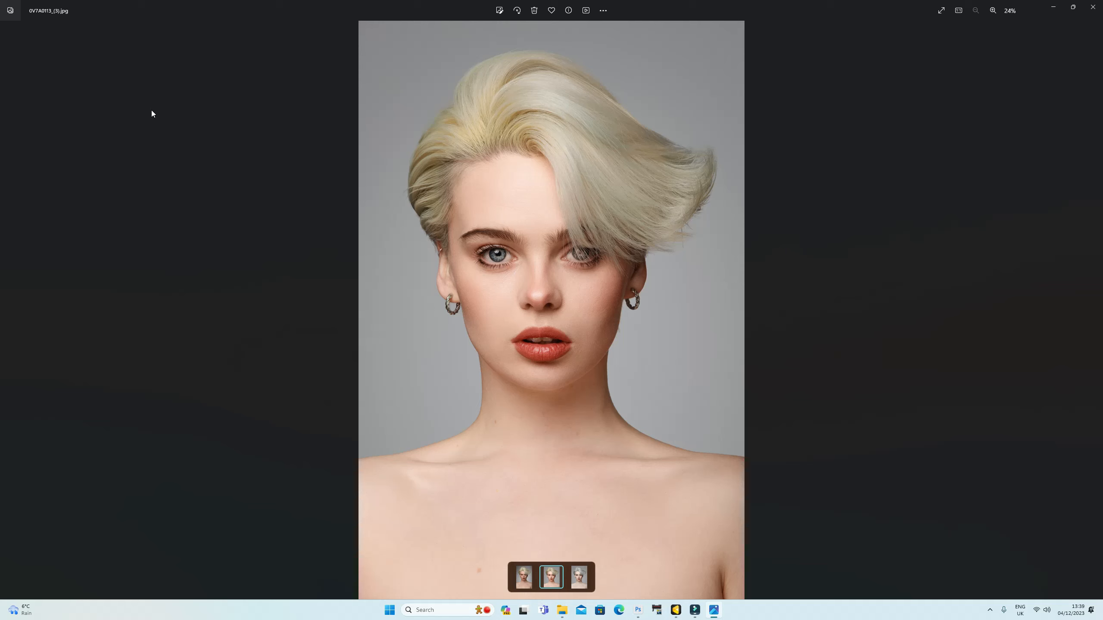
{"action": "key", "text": "Right"}
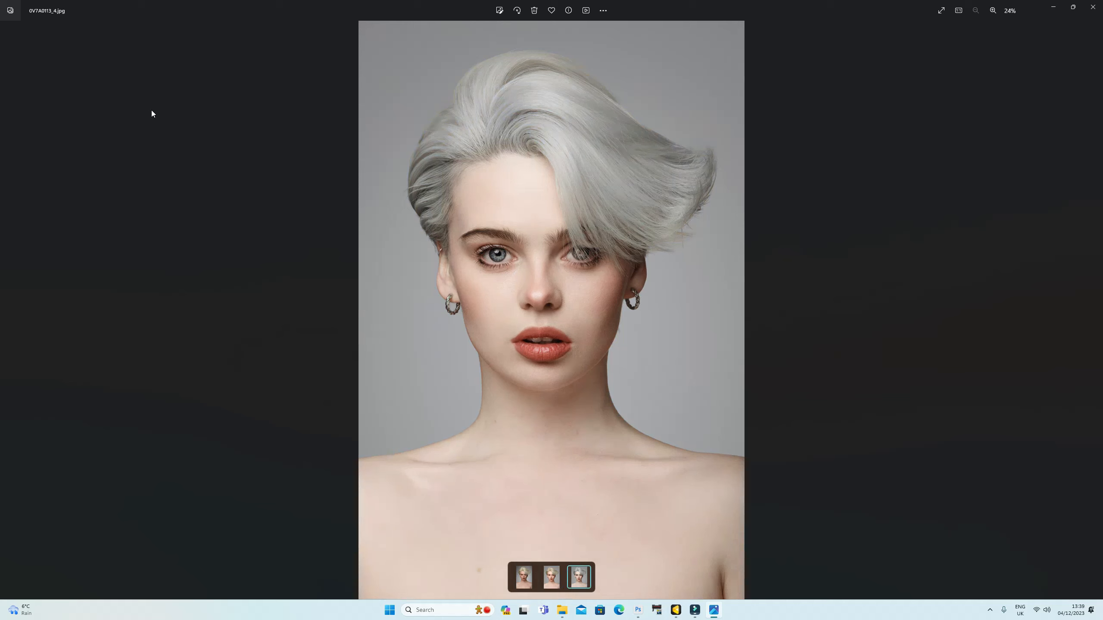
{"action": "key", "text": "Left"}
{"action": "key", "text": "Right"}
{"action": "key", "text": "Left"}
{"action": "key", "text": "Right"}
{"action": "key", "text": "Left"}
{"action": "key", "text": "Right"}
{"action": "key", "text": "Left"}
{"action": "key", "text": "Right"}
{"action": "key", "text": "Left"}
{"action": "key", "text": "Right"}
{"action": "key", "text": "Left"}
{"action": "key", "text": "Right"}
{"action": "key", "text": "Left"}
{"action": "key", "text": "Right"}
{"action": "key", "text": "Left"}
{"action": "key", "text": "Right"}
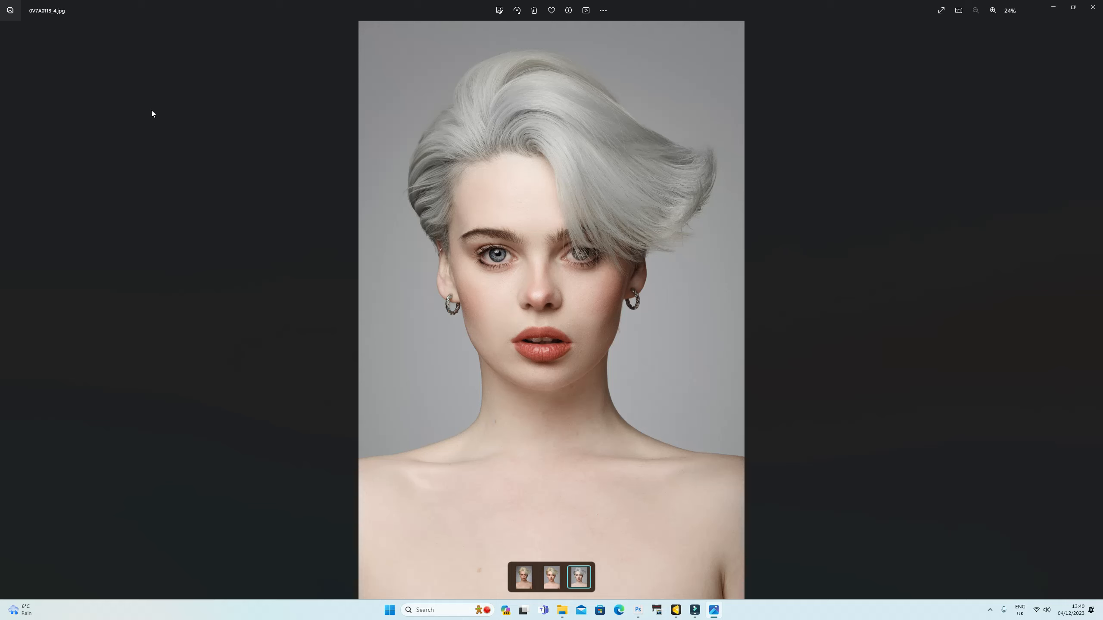